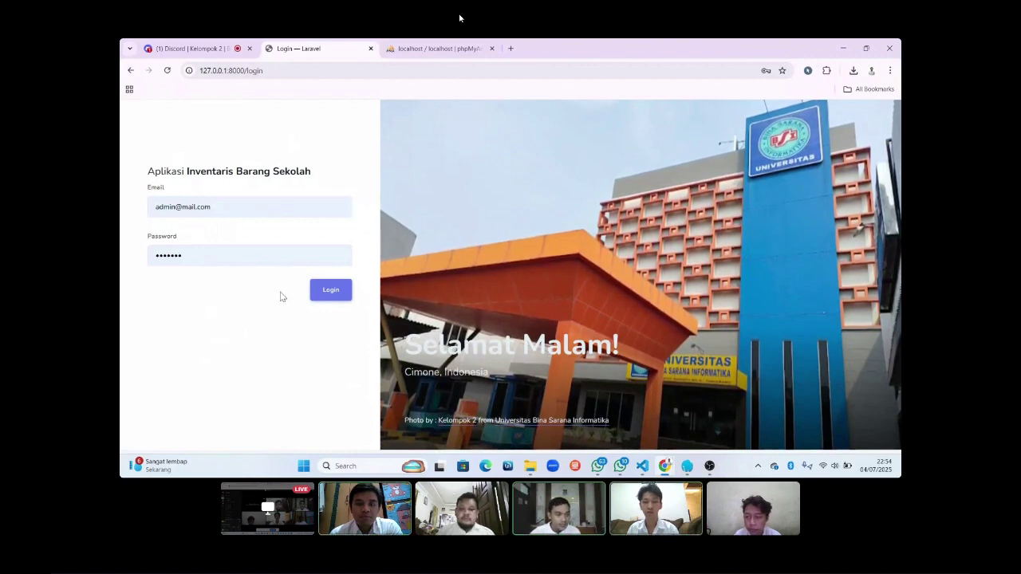
Sign in as admin to load the dashboard with item totals and the condition chart.
{"action": "left_click", "coordinate": [331, 290]}
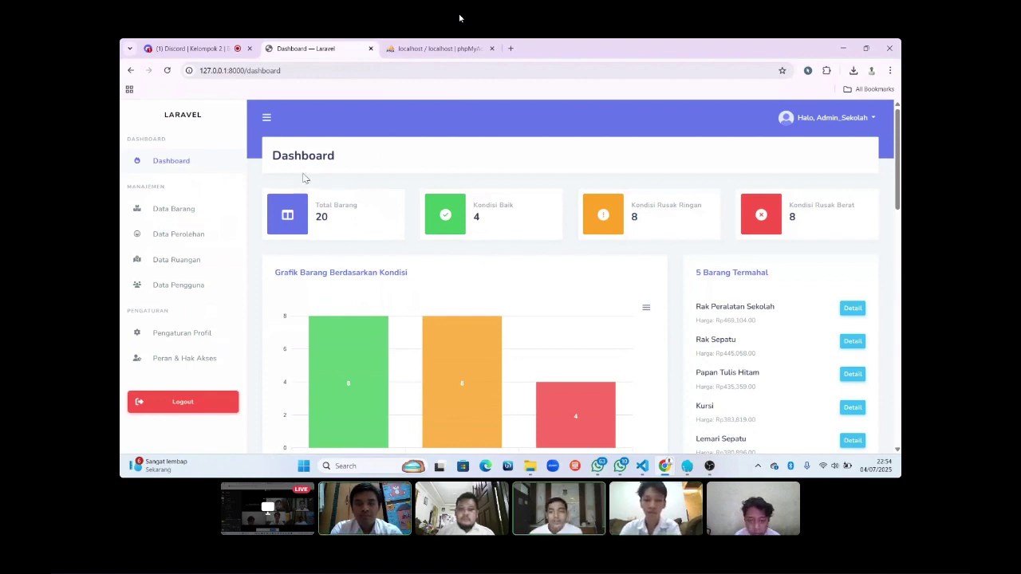
{"action": "left_click", "coordinate": [267, 121]}
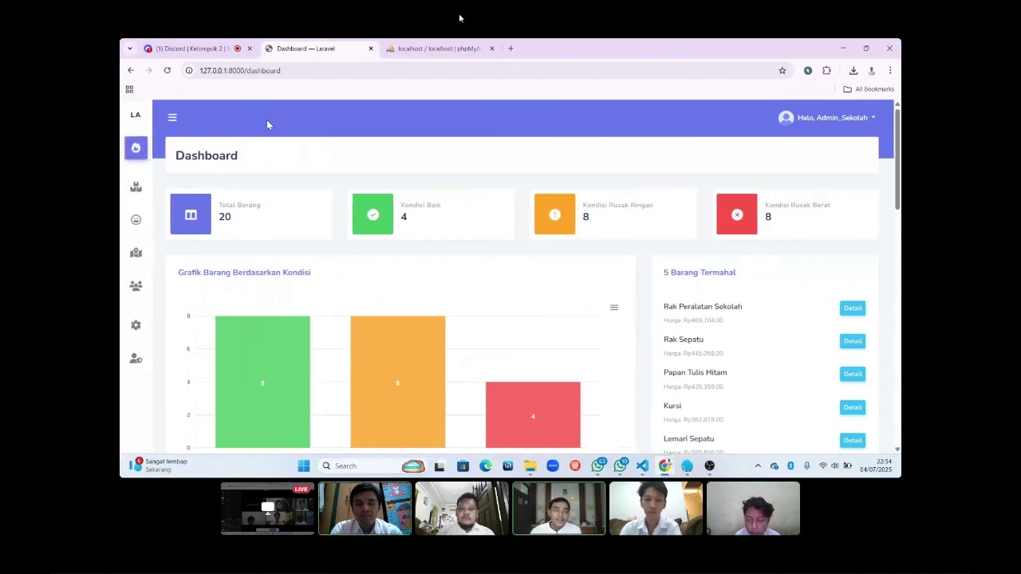
{"action": "left_click", "coordinate": [171, 121]}
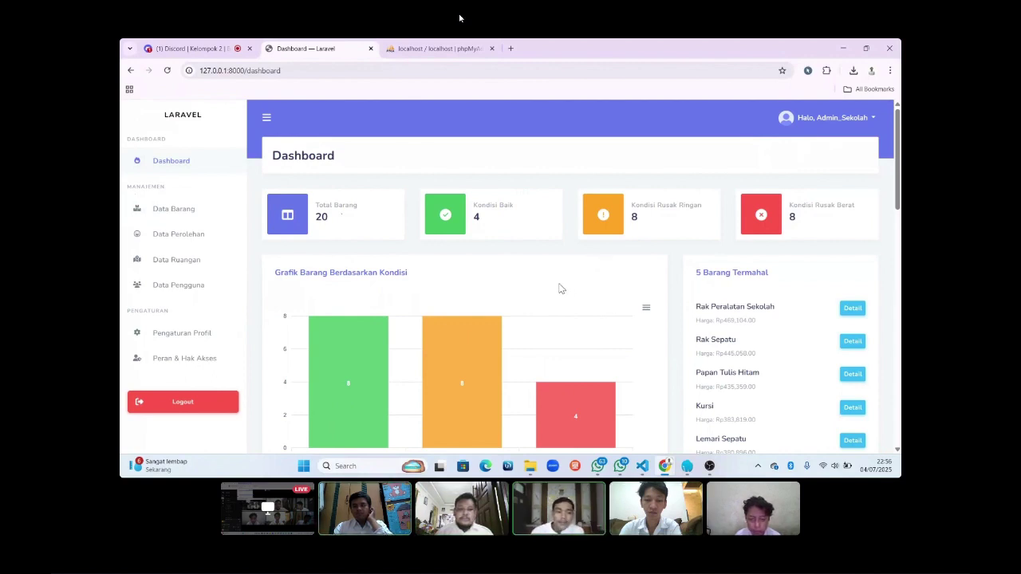
{"action": "scroll", "coordinate": [559, 287], "scroll_direction": "down", "scroll_amount": 2}
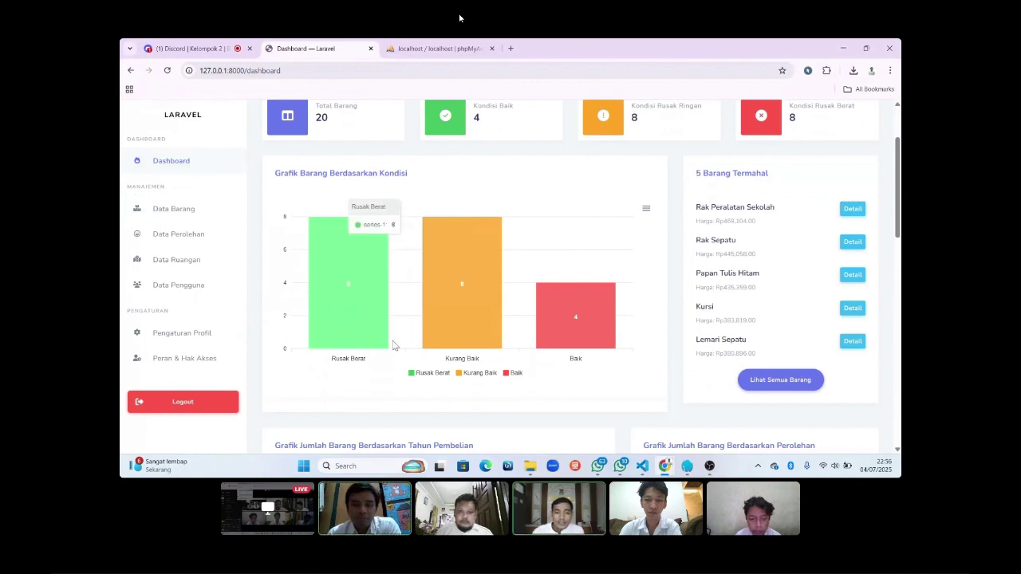
{"action": "scroll", "coordinate": [466, 349], "scroll_direction": "up", "scroll_amount": 1}
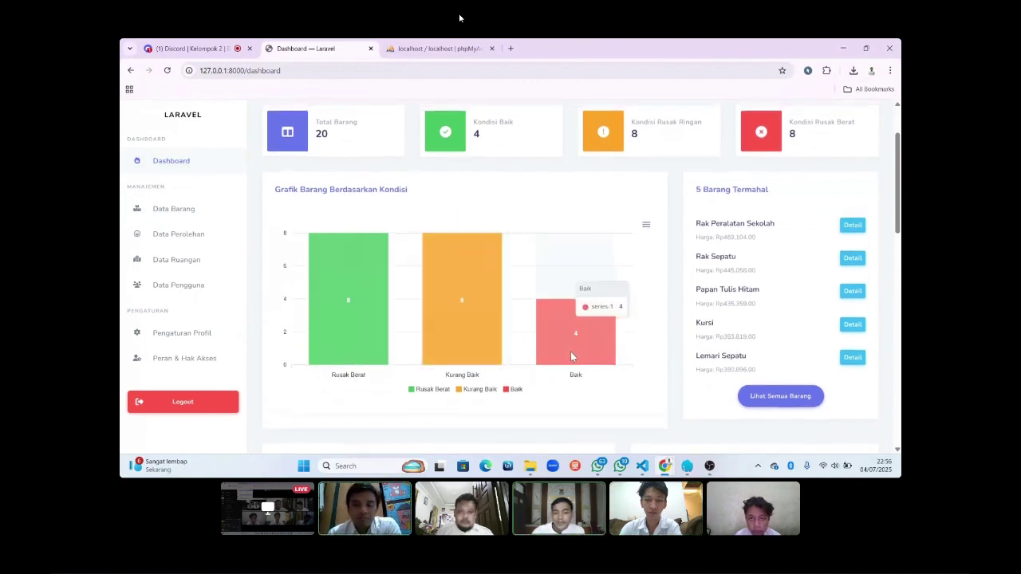
{"action": "scroll", "coordinate": [571, 353], "scroll_direction": "up", "scroll_amount": 2}
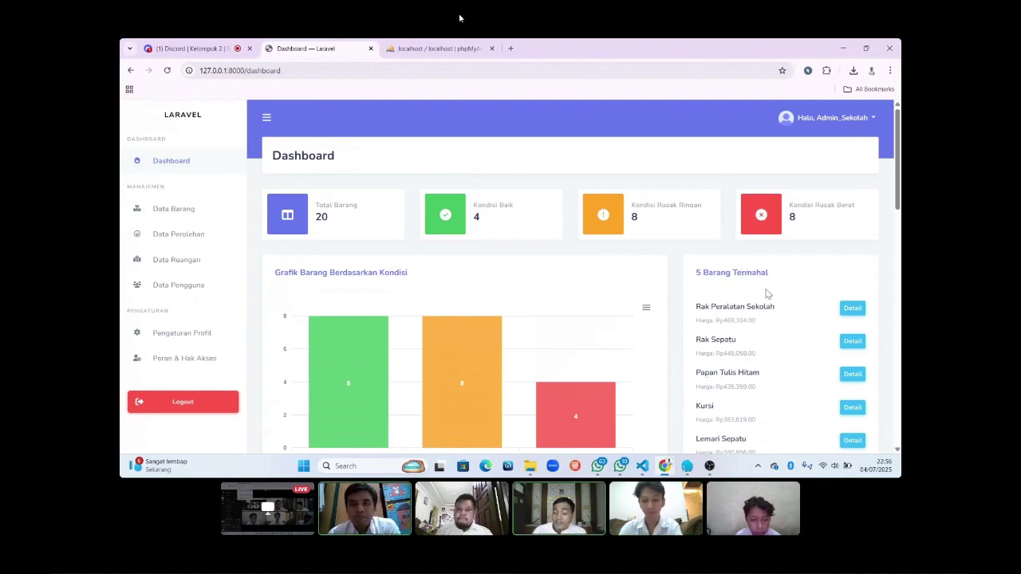
{"action": "scroll", "coordinate": [765, 293], "scroll_direction": "down", "scroll_amount": 1}
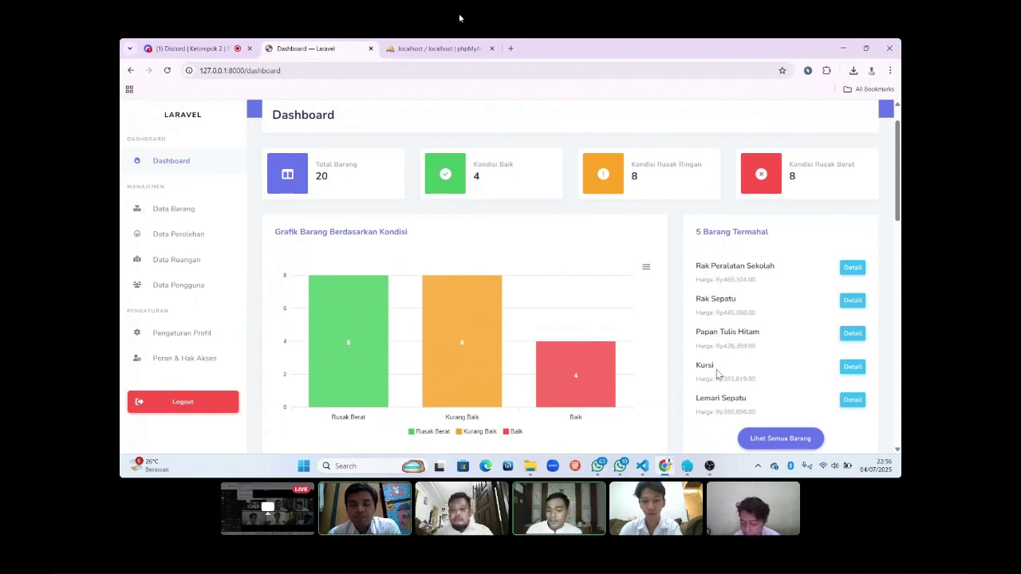
{"action": "scroll", "coordinate": [717, 374], "scroll_direction": "down", "scroll_amount": 1}
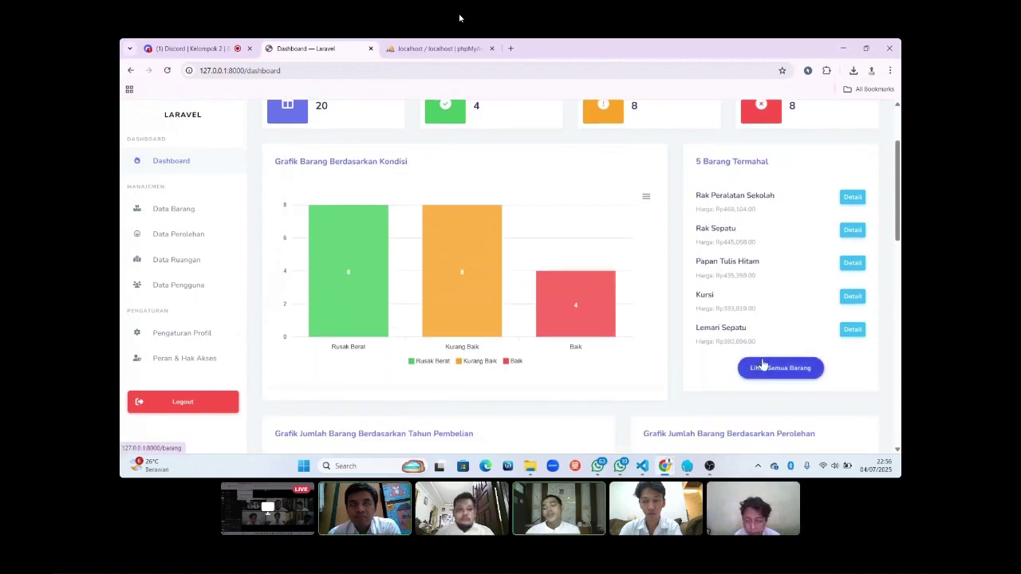
{"action": "scroll", "coordinate": [763, 276], "scroll_direction": "up", "scroll_amount": 1}
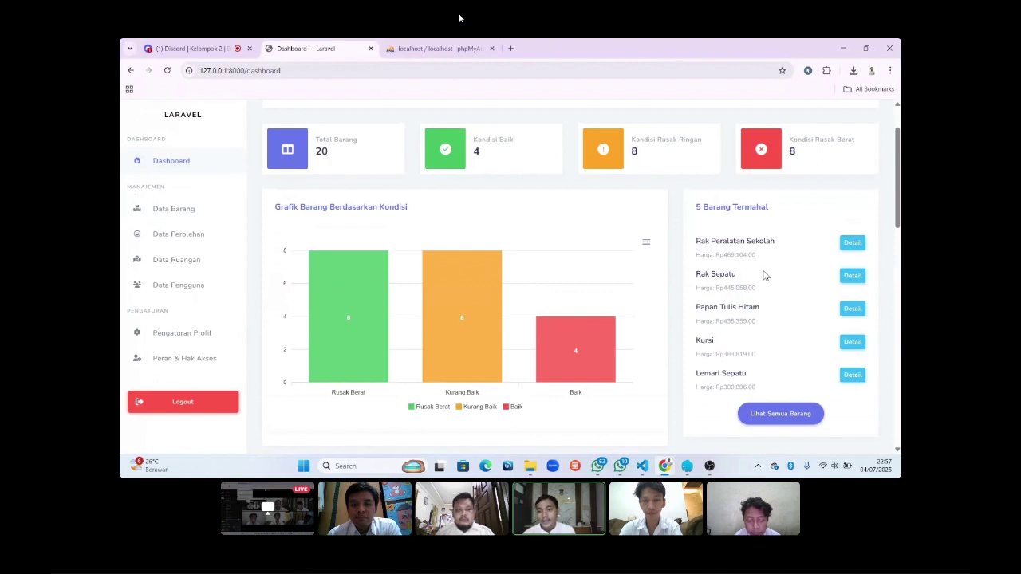
{"action": "scroll", "coordinate": [763, 275], "scroll_direction": "up", "scroll_amount": 1}
{"action": "scroll", "coordinate": [763, 275], "scroll_direction": "down", "scroll_amount": 3}
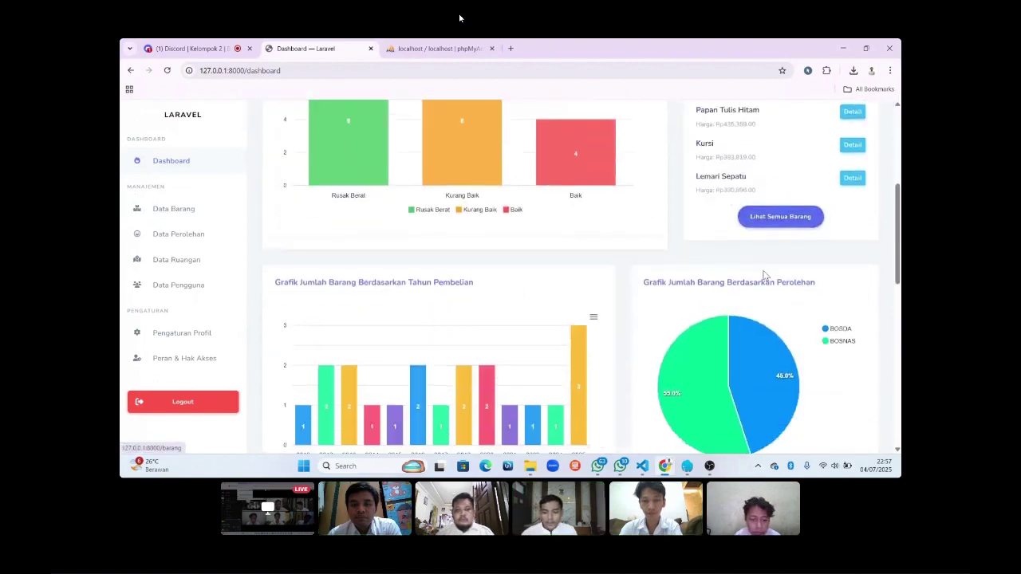
{"action": "scroll", "coordinate": [763, 275], "scroll_direction": "down", "scroll_amount": 2}
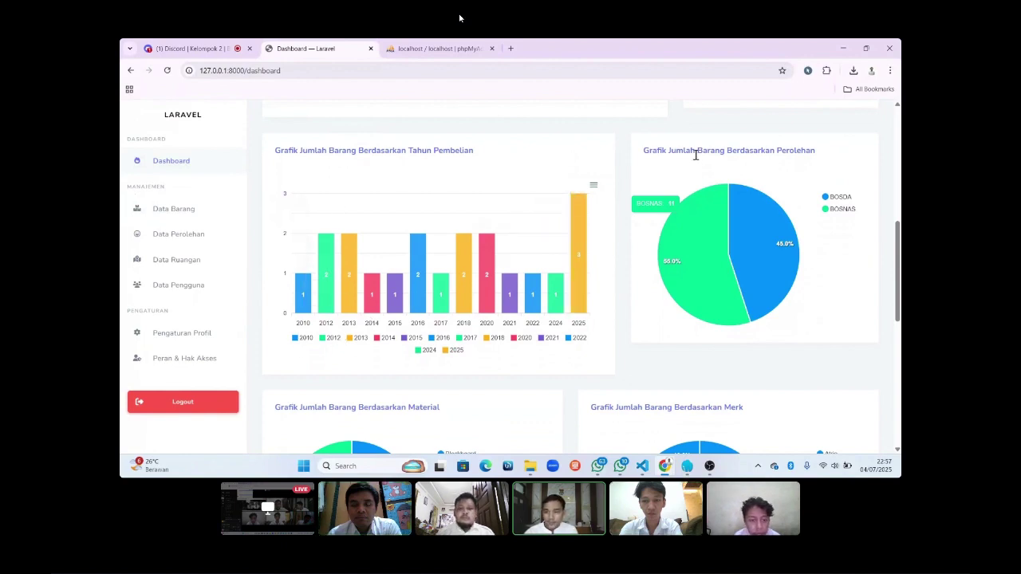
{"action": "scroll", "coordinate": [786, 192], "scroll_direction": "down", "scroll_amount": 3}
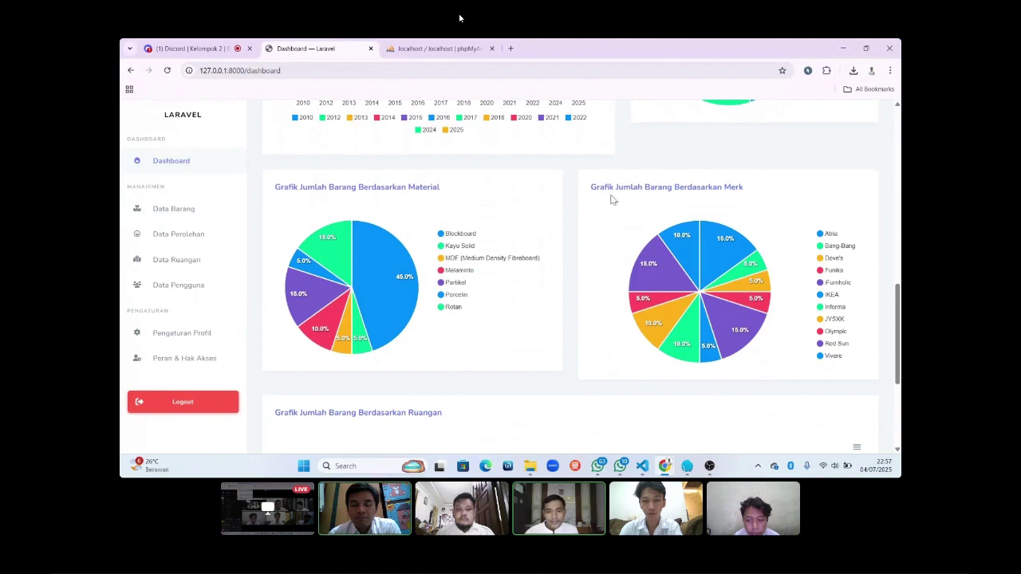
{"action": "scroll", "coordinate": [712, 199], "scroll_direction": "down", "scroll_amount": 1}
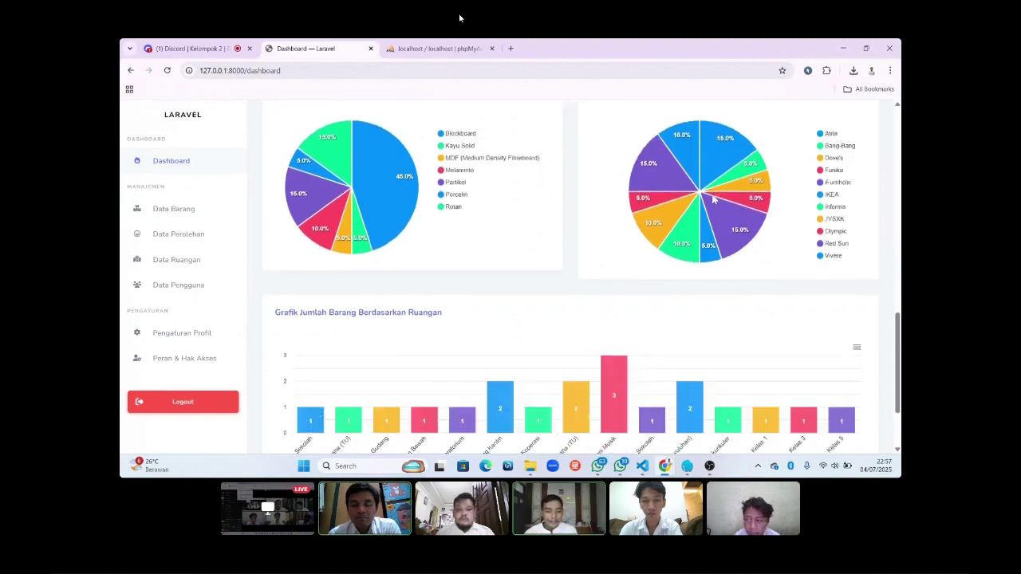
{"action": "scroll", "coordinate": [712, 200], "scroll_direction": "down", "scroll_amount": 1}
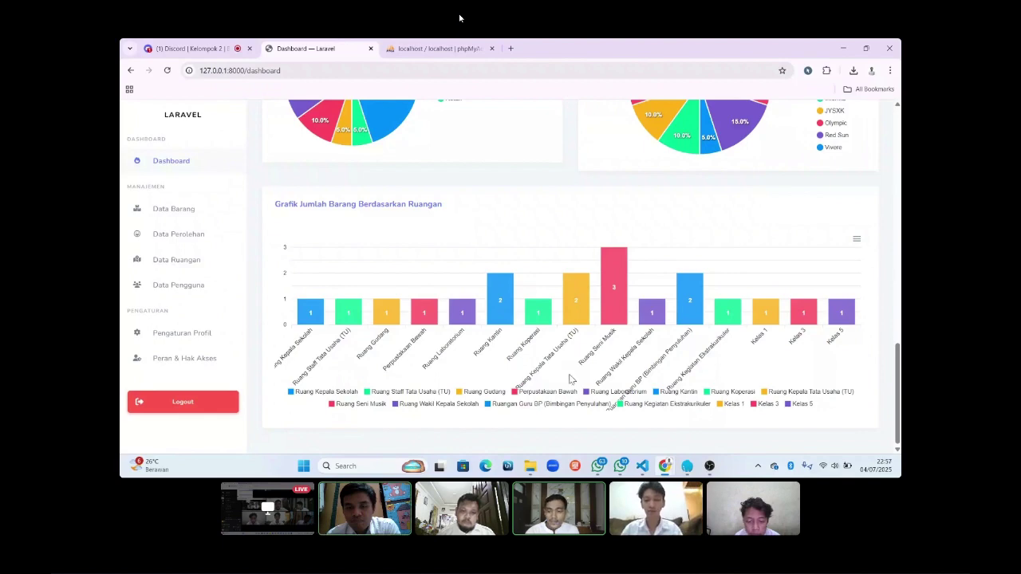
{"action": "scroll", "coordinate": [479, 232], "scroll_direction": "up", "scroll_amount": 10}
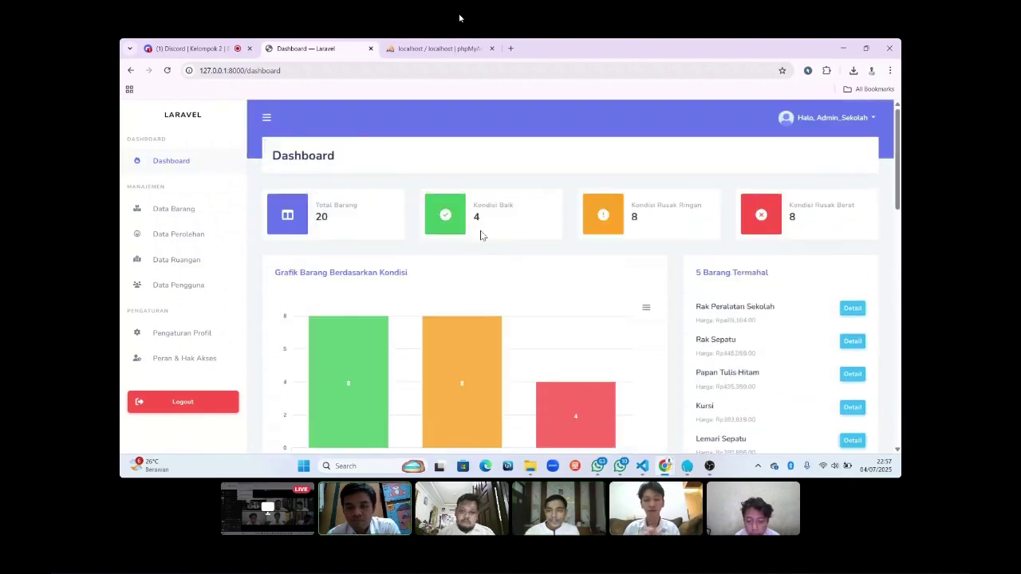
Open the Daftar Barang item list via Data Barang and scroll down to its filter panel.
{"action": "left_click", "coordinate": [168, 217]}
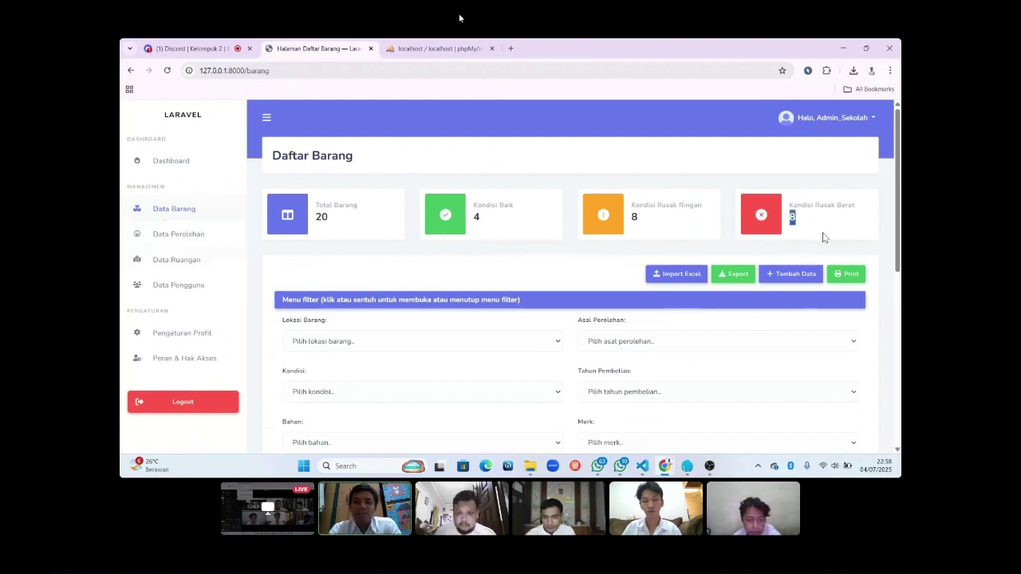
{"action": "left_click", "coordinate": [604, 274]}
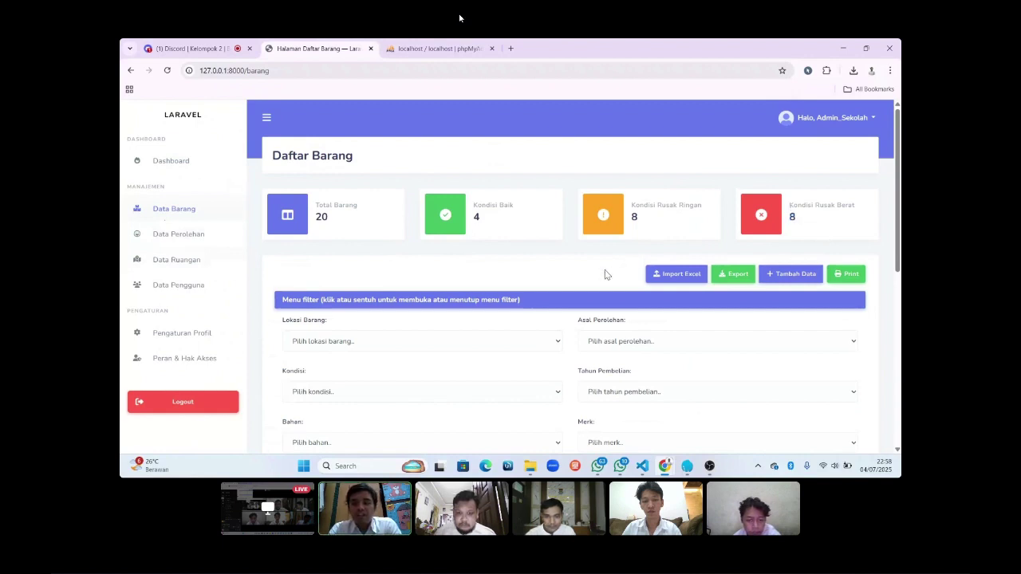
{"action": "scroll", "coordinate": [605, 275], "scroll_direction": "down", "scroll_amount": 1}
{"action": "scroll", "coordinate": [604, 273], "scroll_direction": "down", "scroll_amount": 1}
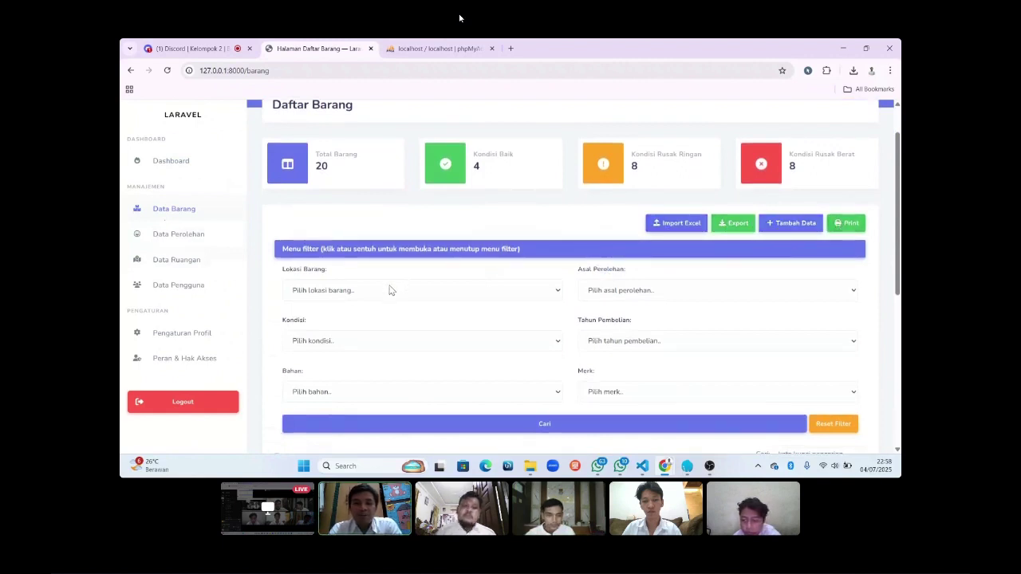
{"action": "scroll", "coordinate": [390, 290], "scroll_direction": "down", "scroll_amount": 1}
{"action": "scroll", "coordinate": [390, 291], "scroll_direction": "down", "scroll_amount": 1}
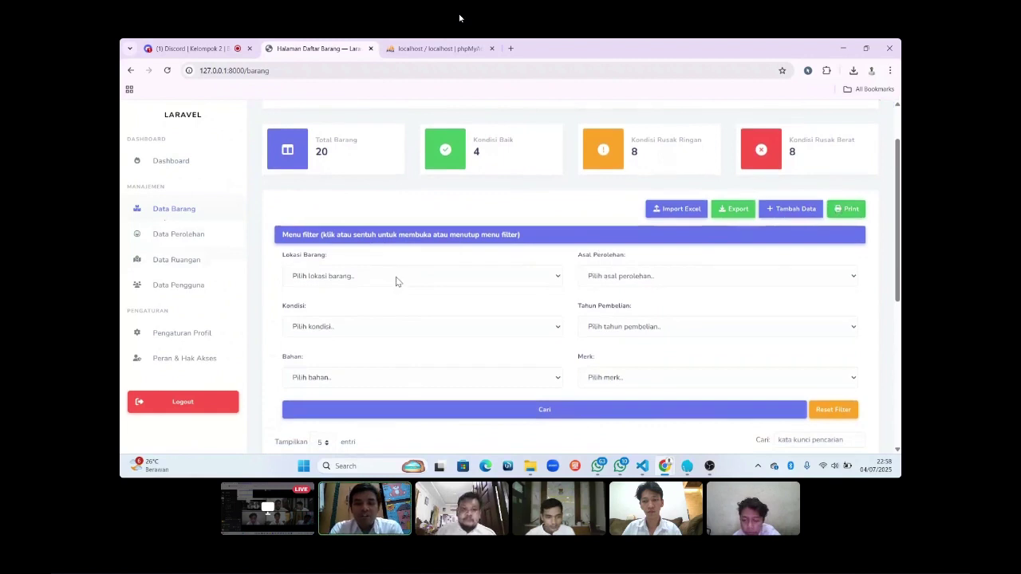
{"action": "scroll", "coordinate": [416, 267], "scroll_direction": "down", "scroll_amount": 2}
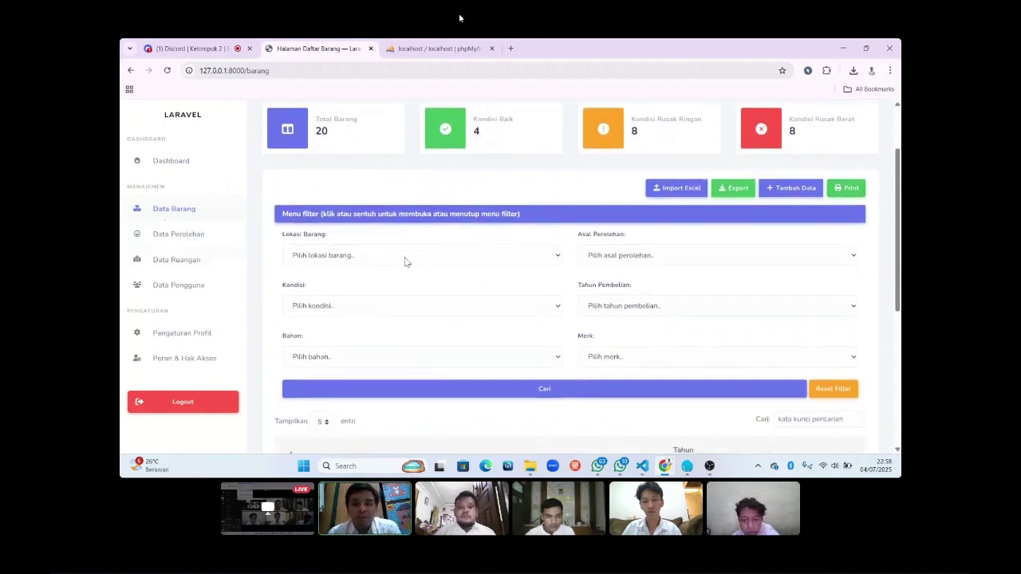
{"action": "left_click", "coordinate": [405, 261]}
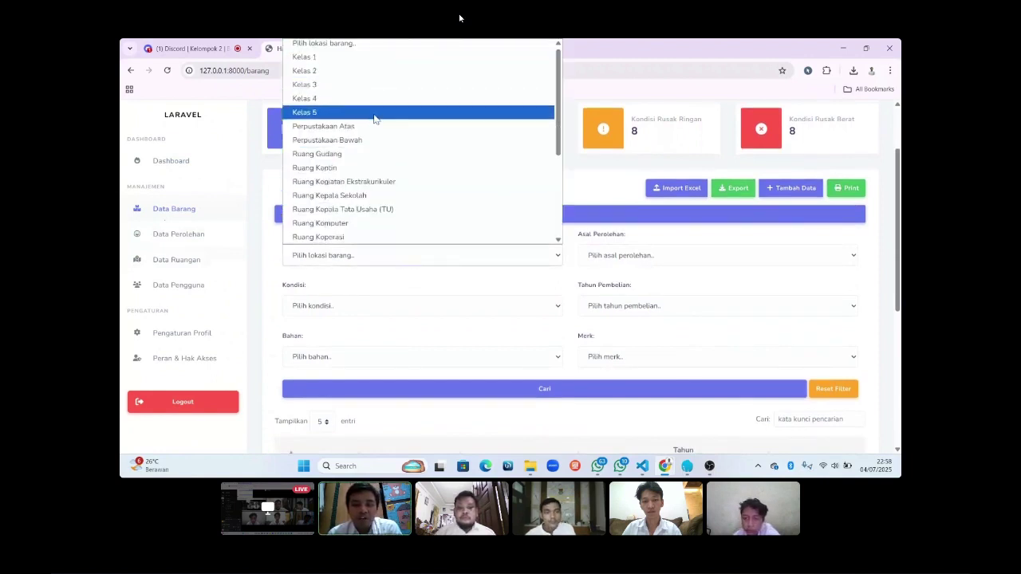
{"action": "left_click", "coordinate": [393, 312]}
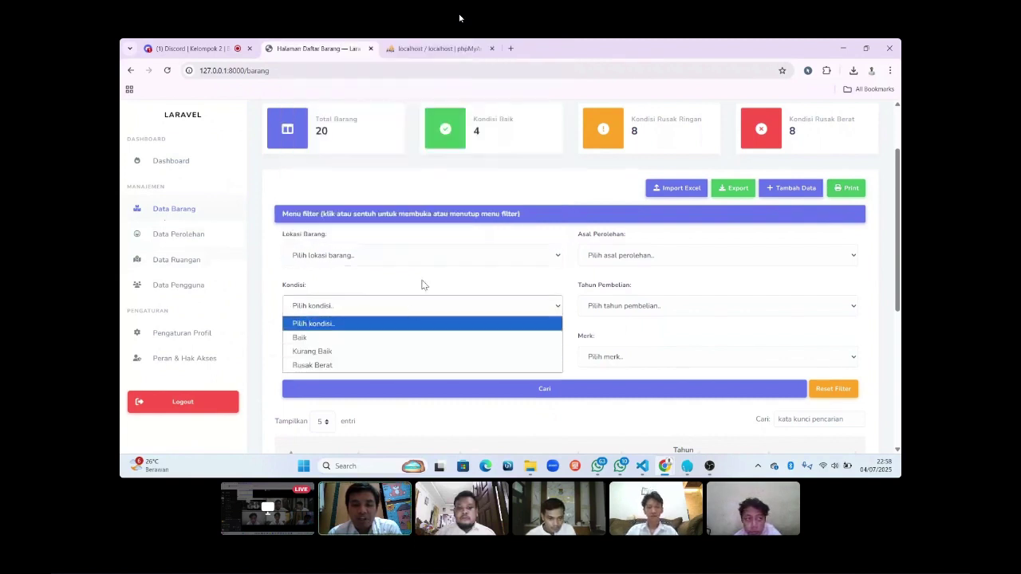
{"action": "left_click", "coordinate": [423, 285]}
{"action": "left_click", "coordinate": [412, 361]}
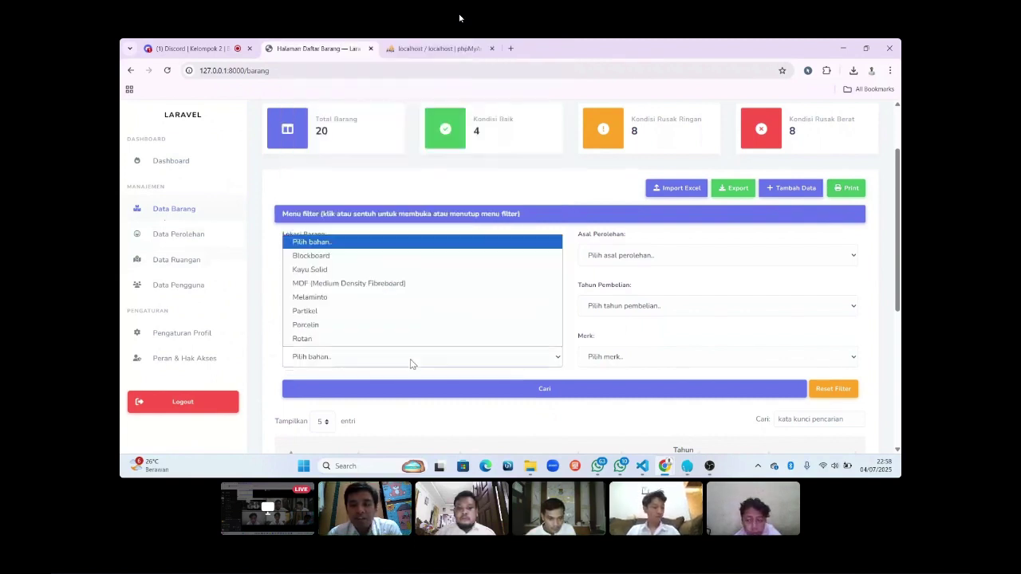
{"action": "left_click", "coordinate": [411, 363]}
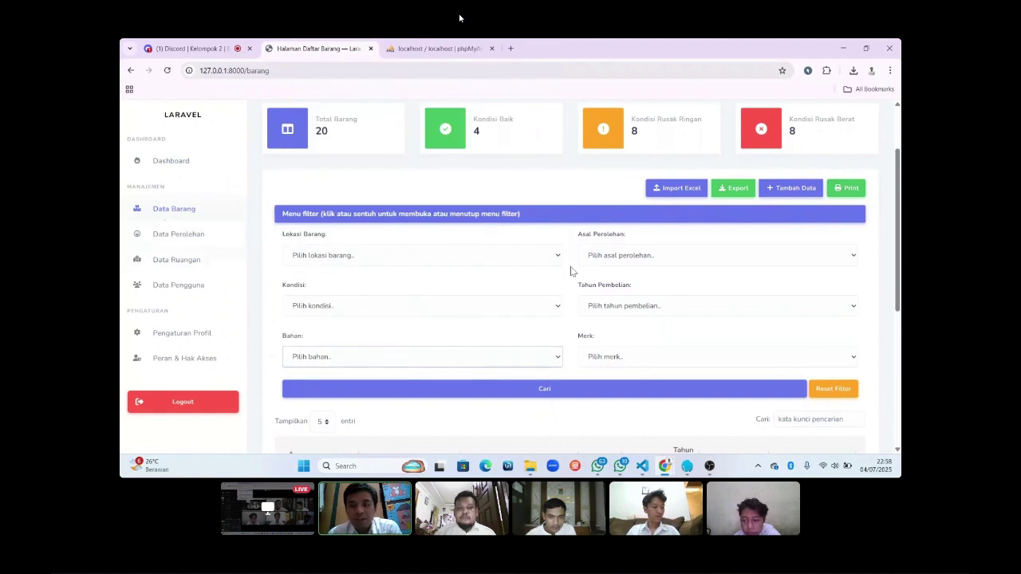
{"action": "left_click", "coordinate": [606, 263]}
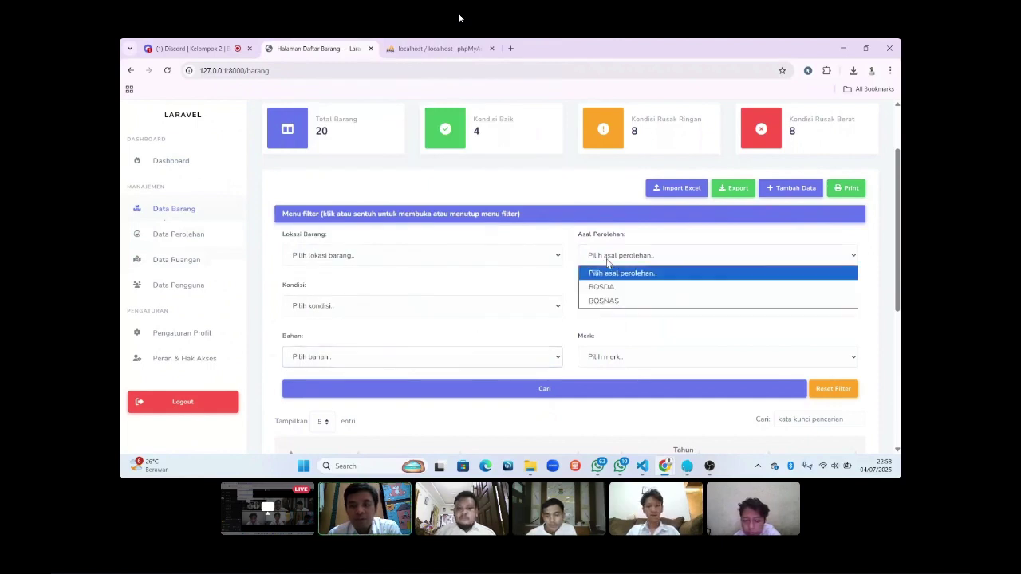
{"action": "left_click", "coordinate": [606, 264]}
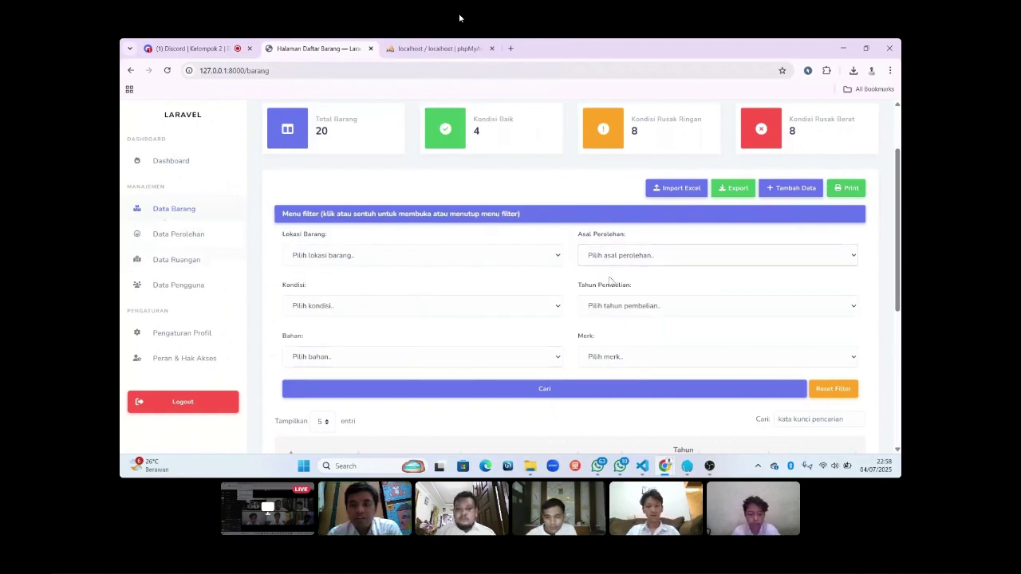
{"action": "left_click", "coordinate": [617, 307]}
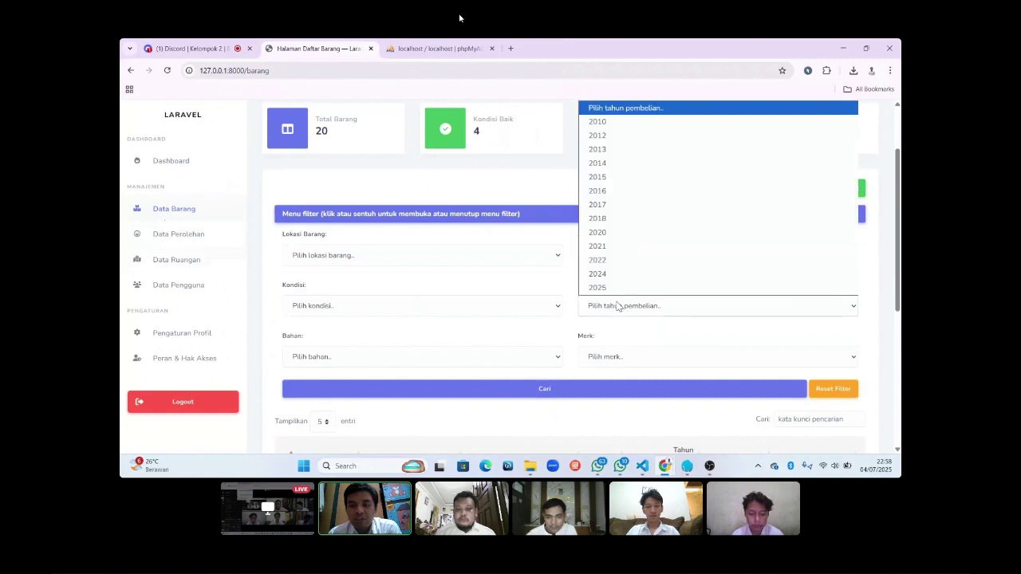
{"action": "left_click", "coordinate": [625, 357]}
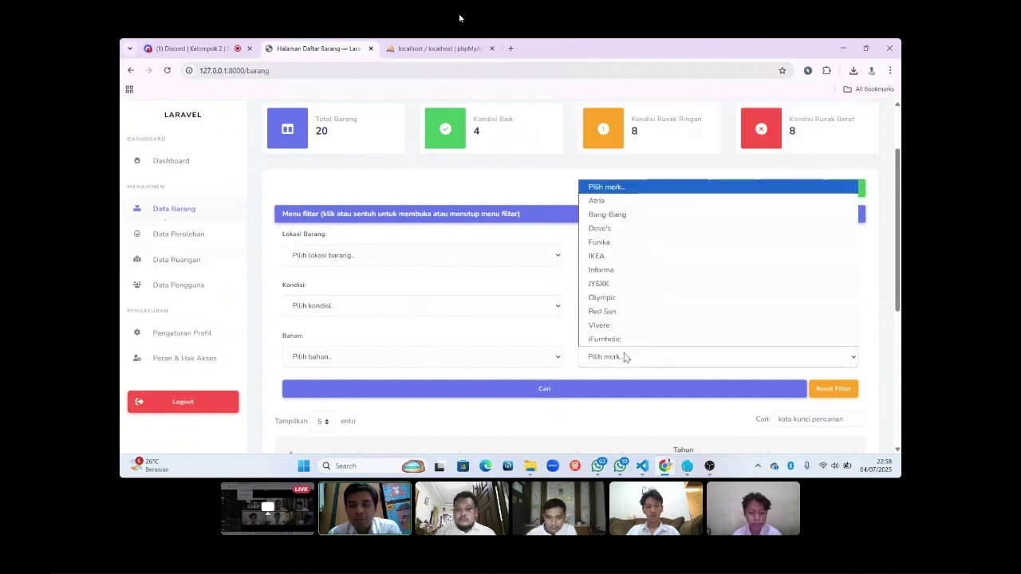
{"action": "left_click", "coordinate": [625, 357]}
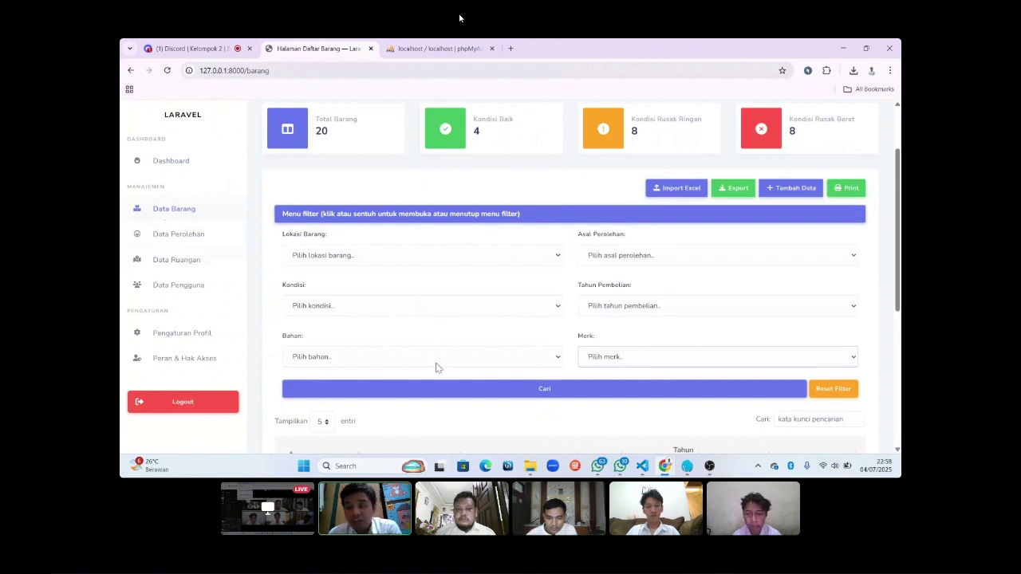
{"action": "scroll", "coordinate": [435, 364], "scroll_direction": "down", "scroll_amount": 3}
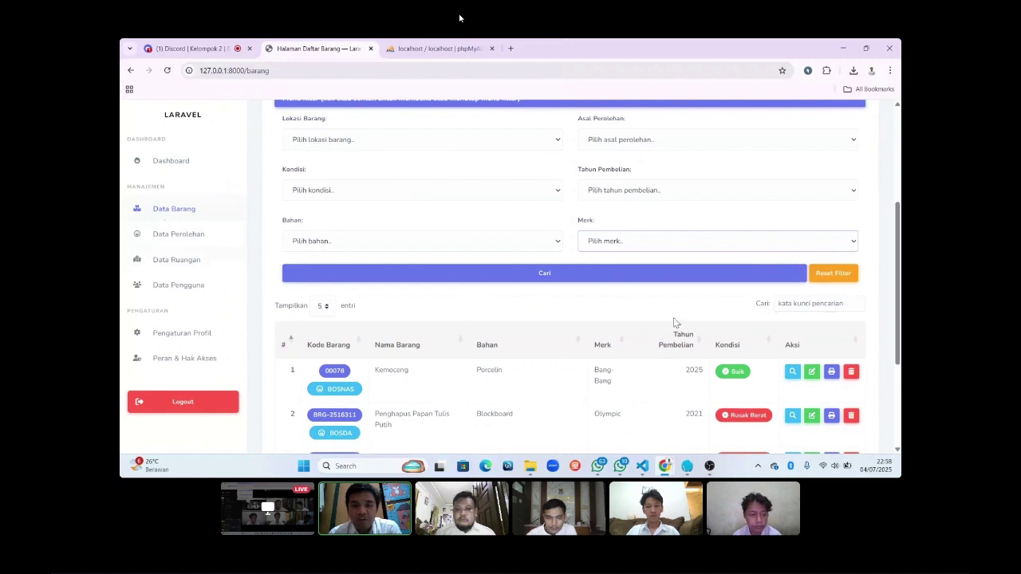
{"action": "scroll", "coordinate": [673, 323], "scroll_direction": "down", "scroll_amount": 3}
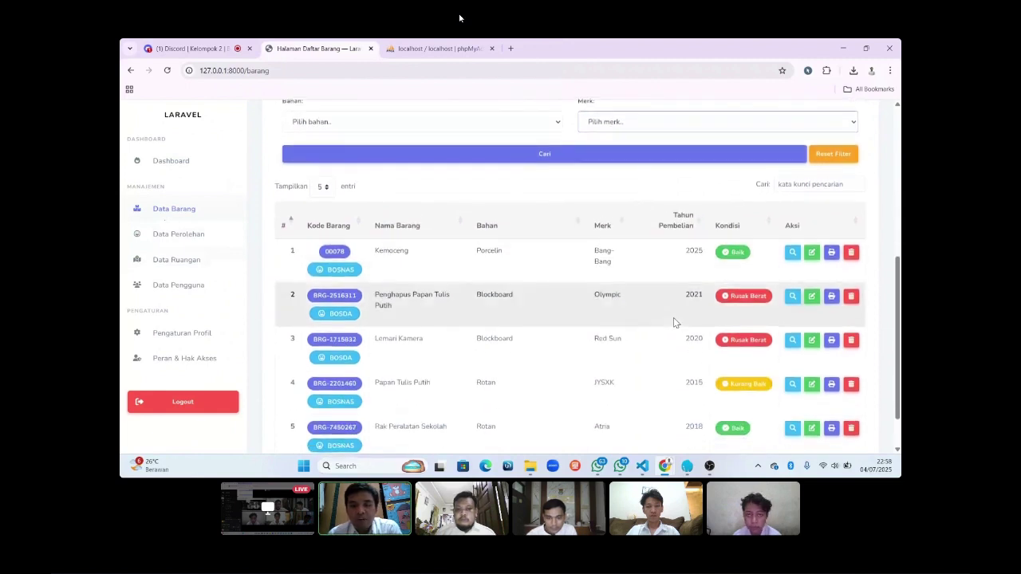
{"action": "scroll", "coordinate": [673, 317], "scroll_direction": "down", "scroll_amount": 1}
{"action": "scroll", "coordinate": [673, 317], "scroll_direction": "up", "scroll_amount": 3}
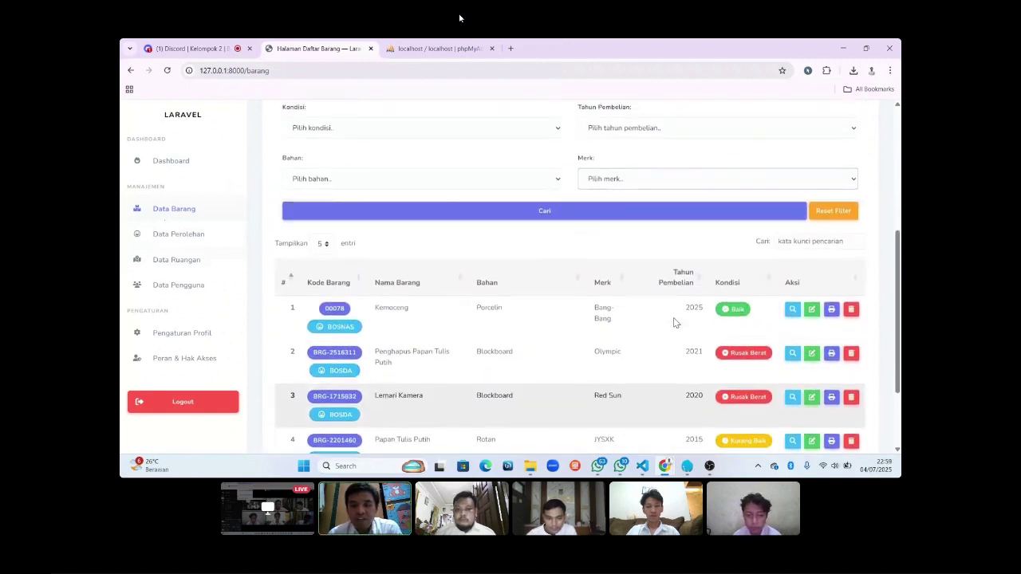
{"action": "scroll", "coordinate": [673, 322], "scroll_direction": "up", "scroll_amount": 4}
{"action": "scroll", "coordinate": [673, 323], "scroll_direction": "down", "scroll_amount": 1}
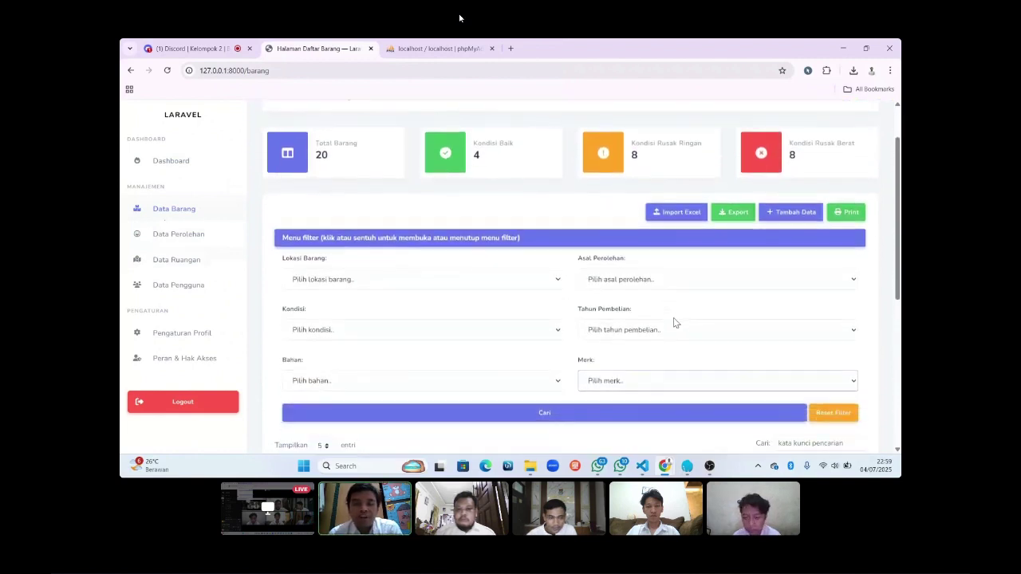
Filter by location Kelas 1, condition Baik and material Melaminto.
{"action": "left_click", "coordinate": [447, 279]}
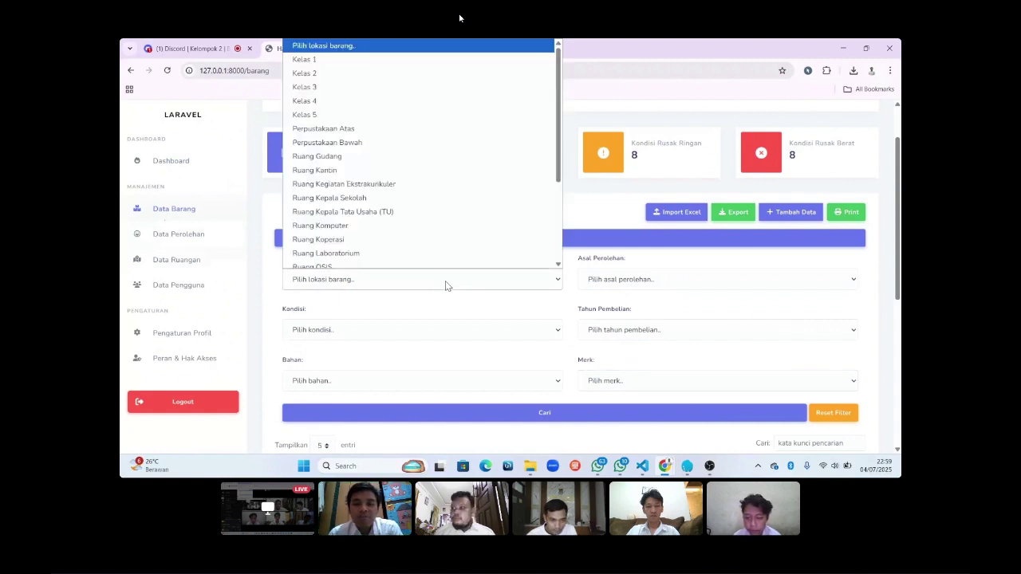
{"action": "left_click", "coordinate": [361, 62]}
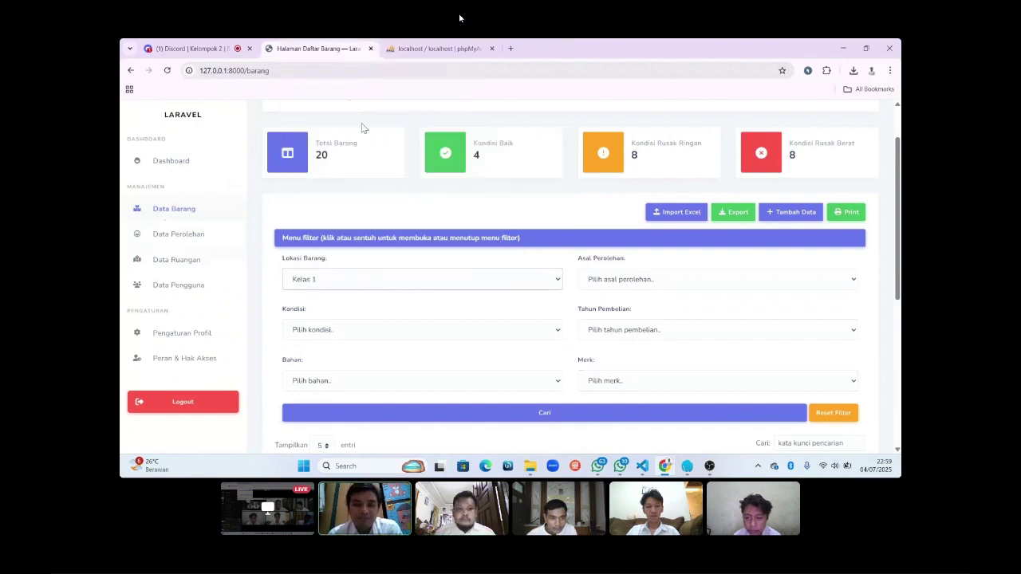
{"action": "left_click", "coordinate": [385, 331]}
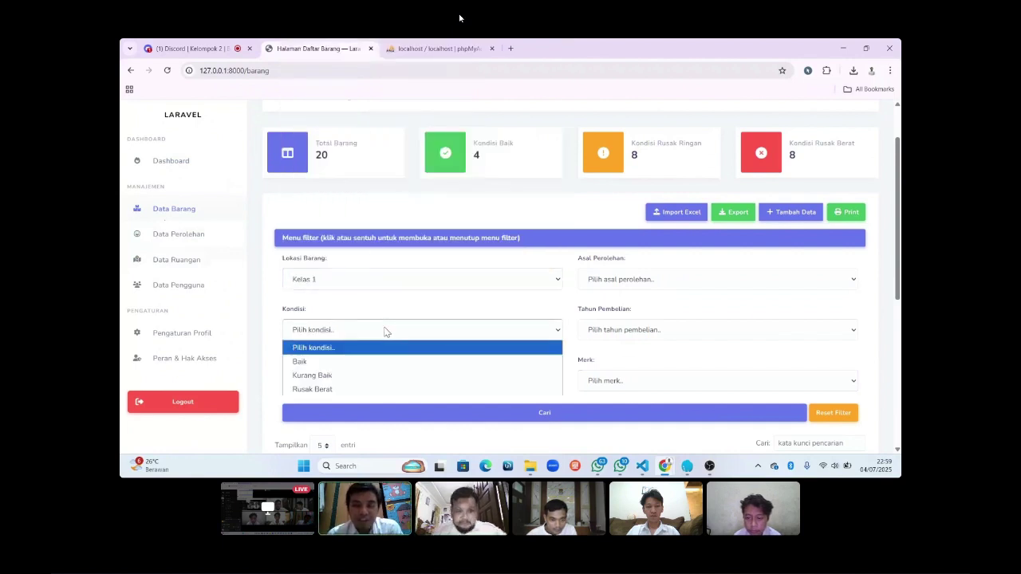
{"action": "left_click", "coordinate": [375, 363]}
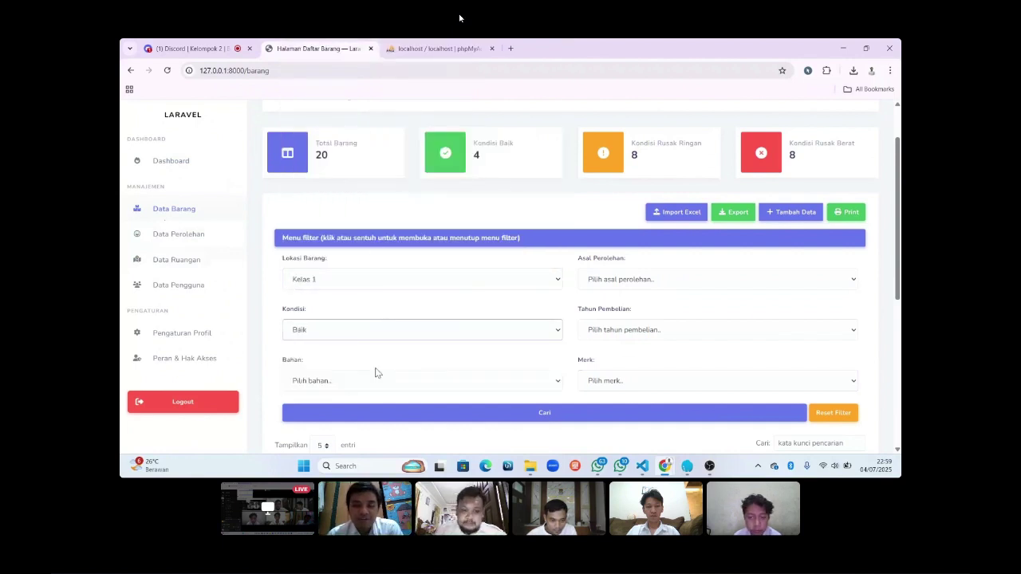
{"action": "left_click", "coordinate": [378, 383]}
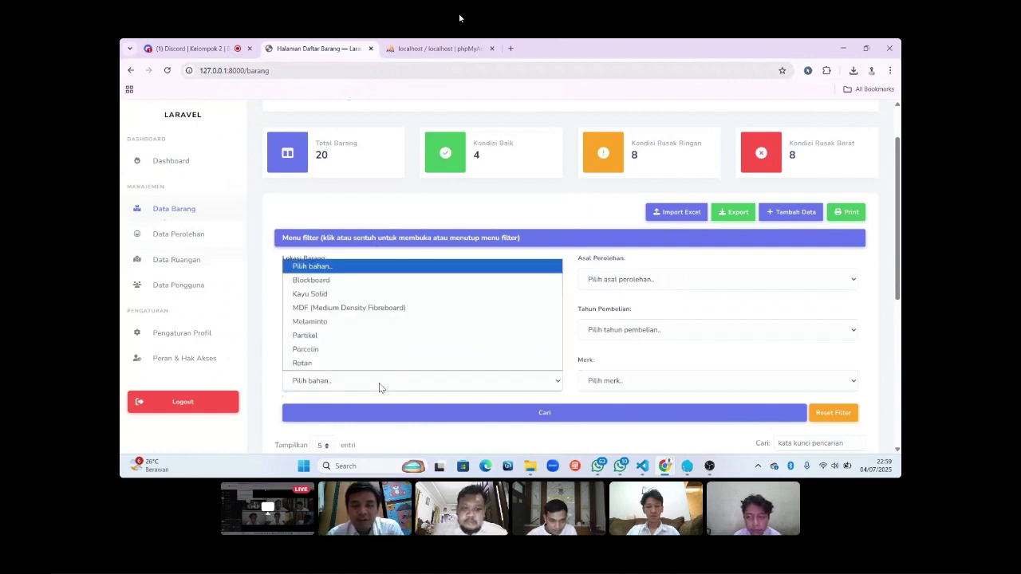
{"action": "left_click", "coordinate": [358, 321]}
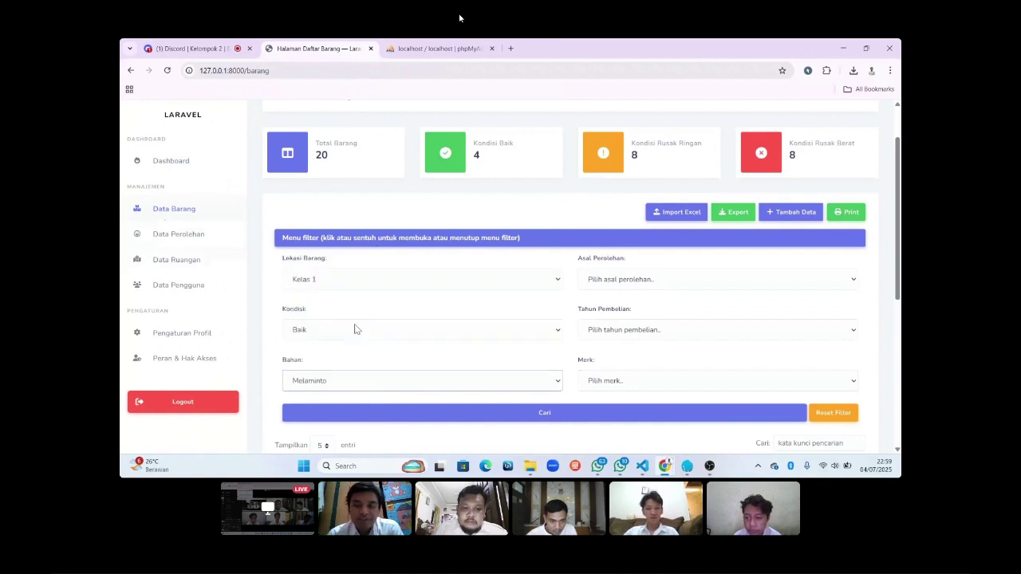
Set source BOSNAS, purchase year 2025 and brand IKEA, then run the search.
{"action": "left_click", "coordinate": [640, 280]}
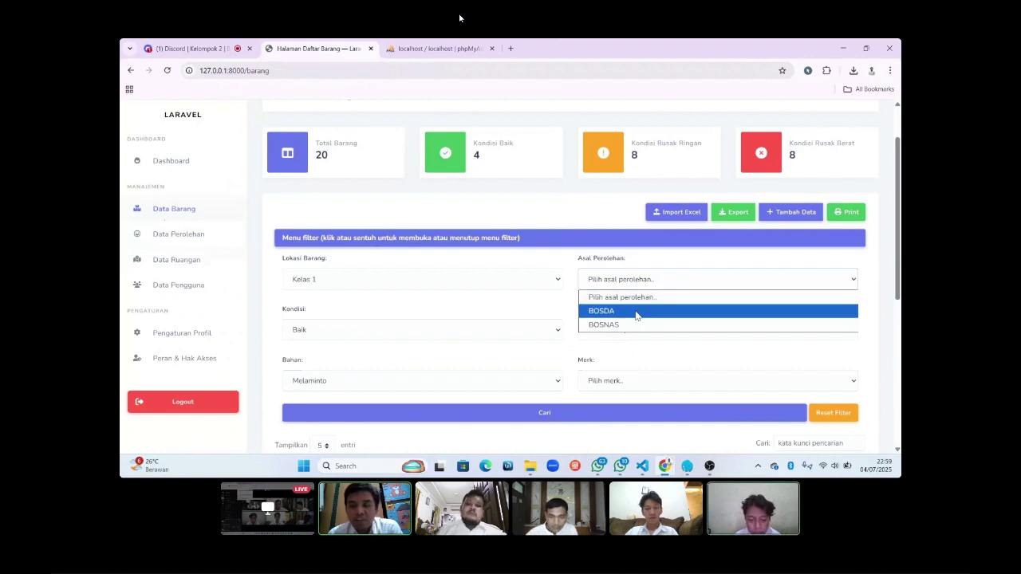
{"action": "left_click", "coordinate": [636, 313]}
{"action": "left_click", "coordinate": [633, 287]}
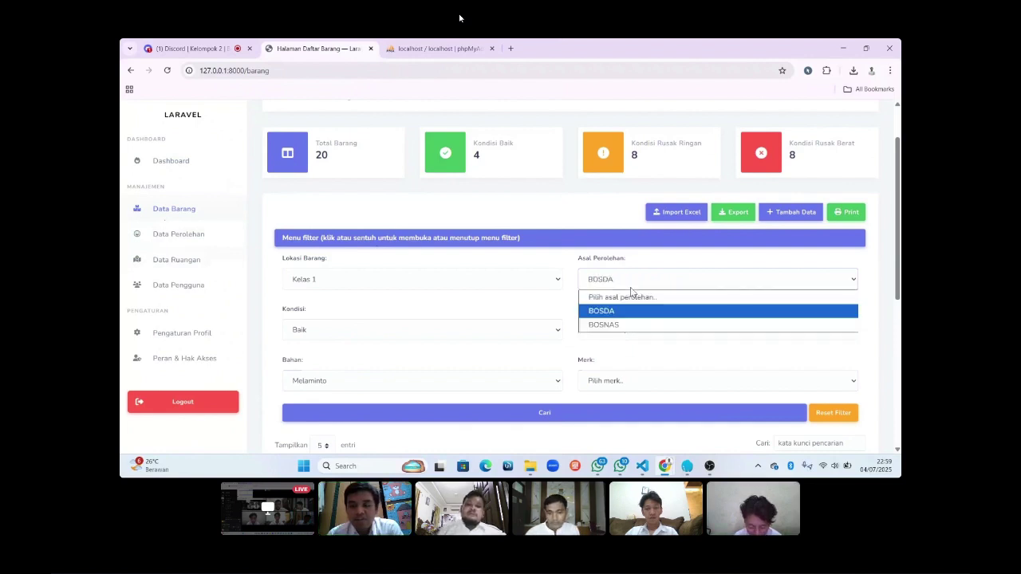
{"action": "left_click", "coordinate": [626, 324]}
{"action": "left_click", "coordinate": [625, 330]}
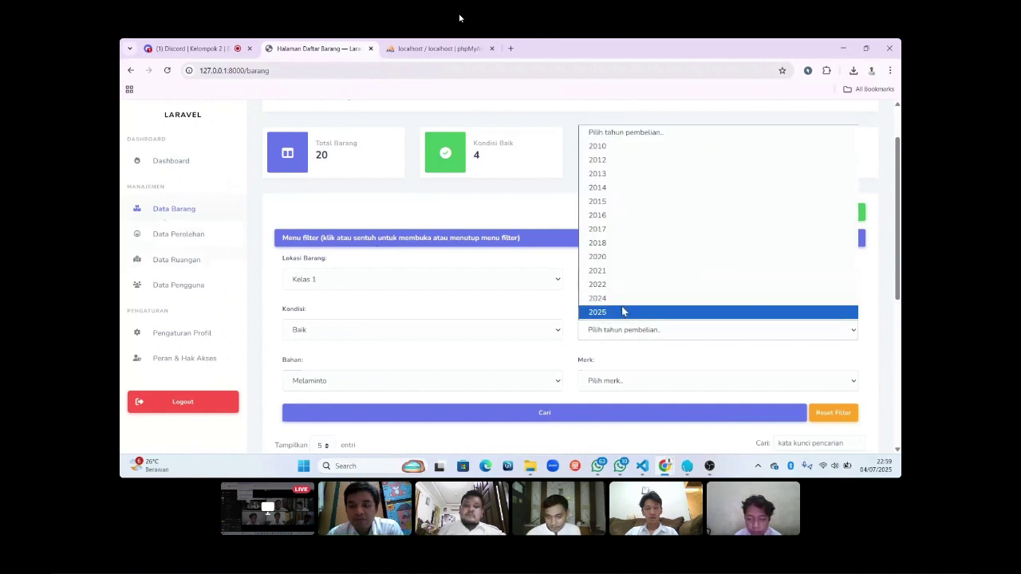
{"action": "left_click", "coordinate": [619, 313]}
{"action": "left_click", "coordinate": [622, 383]}
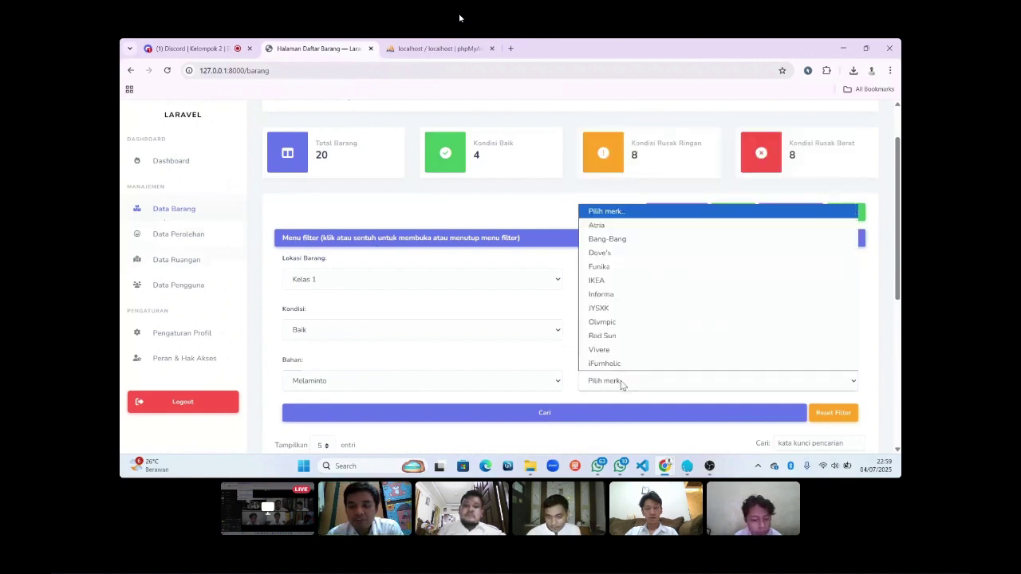
{"action": "left_click", "coordinate": [618, 285]}
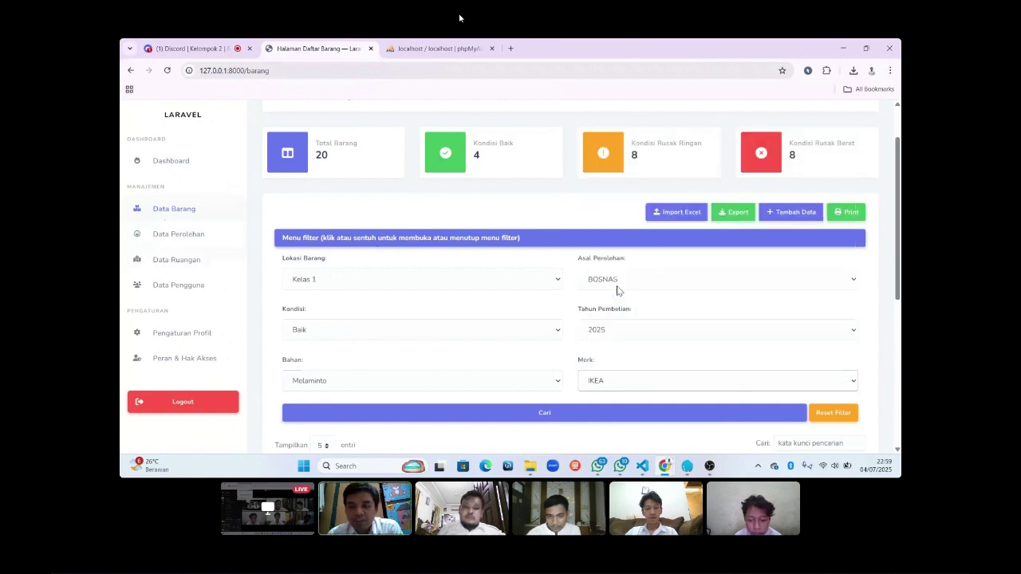
{"action": "left_click", "coordinate": [552, 414]}
{"action": "scroll", "coordinate": [555, 417], "scroll_direction": "down", "scroll_amount": 4}
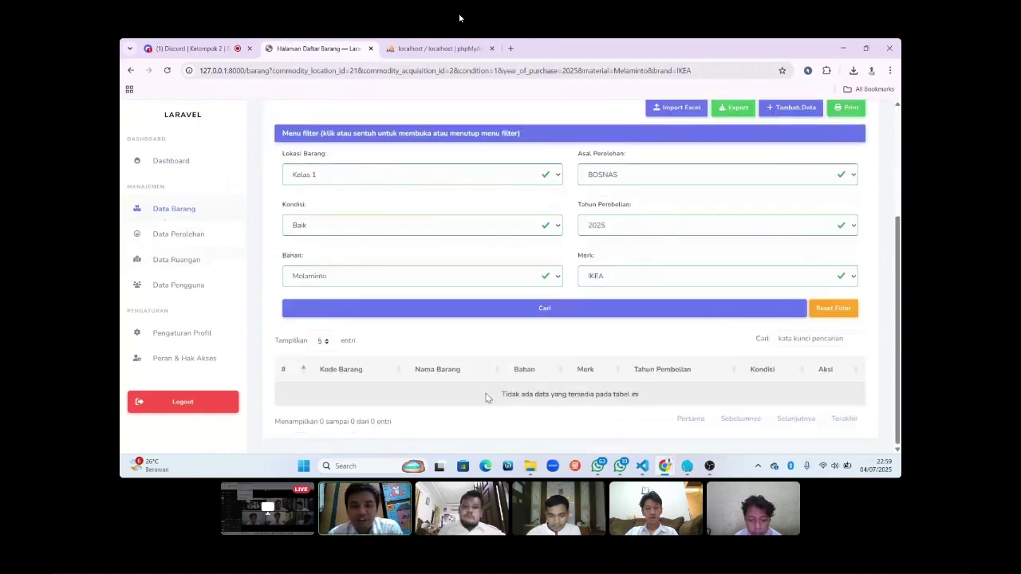
{"action": "scroll", "coordinate": [648, 392], "scroll_direction": "up", "scroll_amount": 1}
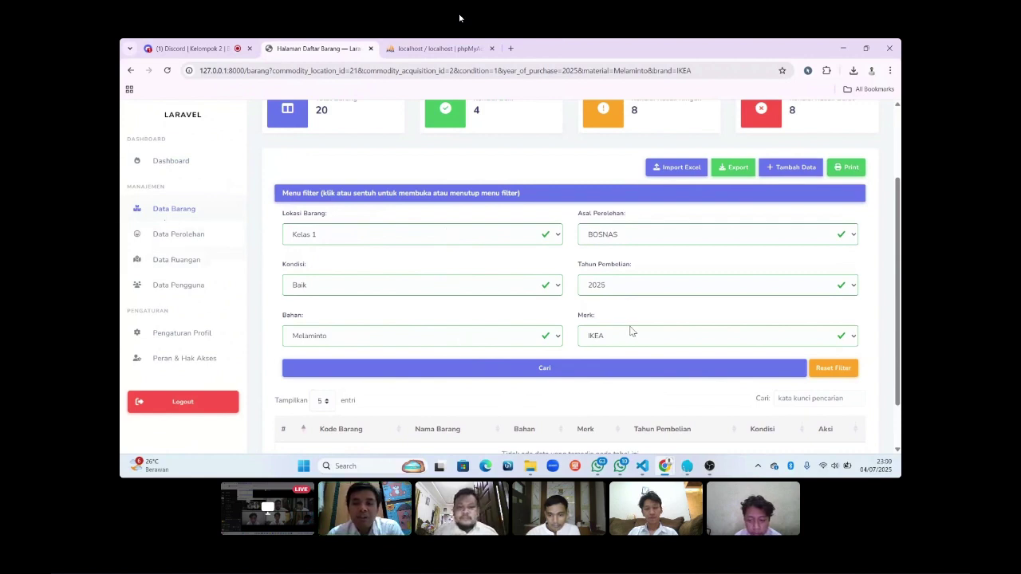
Refilter to Ruang Kepala Tata Usaha (TU), Porcelin and Bang-Bang, keeping Baik and BOSNAS, and search.
{"action": "left_click", "coordinate": [494, 236]}
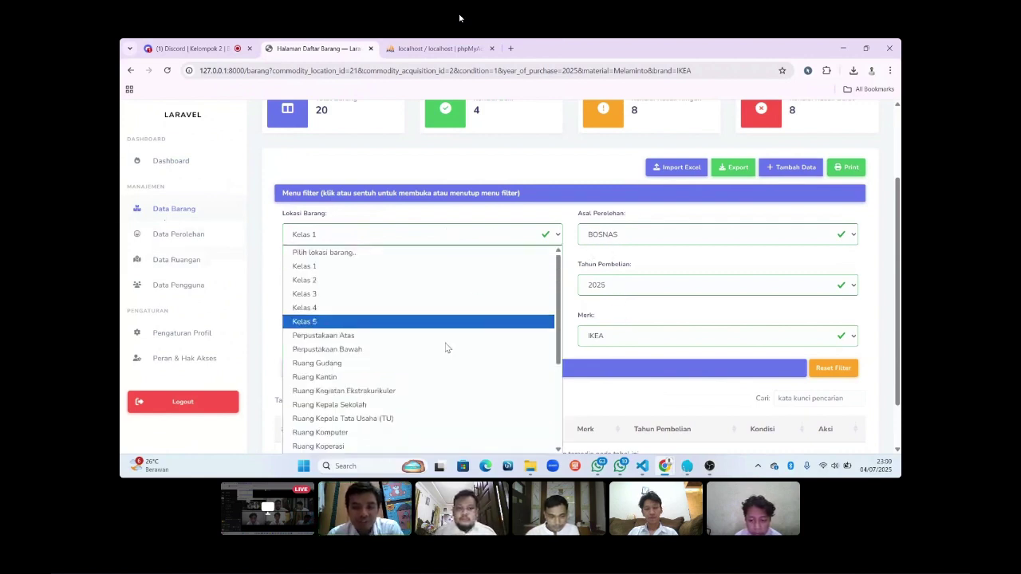
{"action": "left_click", "coordinate": [434, 419]}
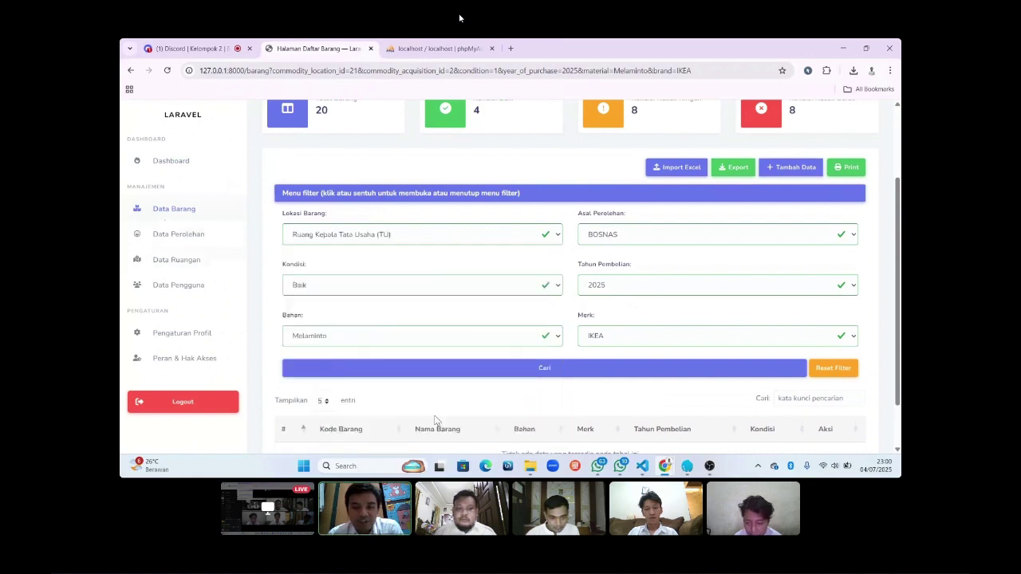
{"action": "left_click", "coordinate": [431, 291]}
{"action": "left_click", "coordinate": [432, 298]}
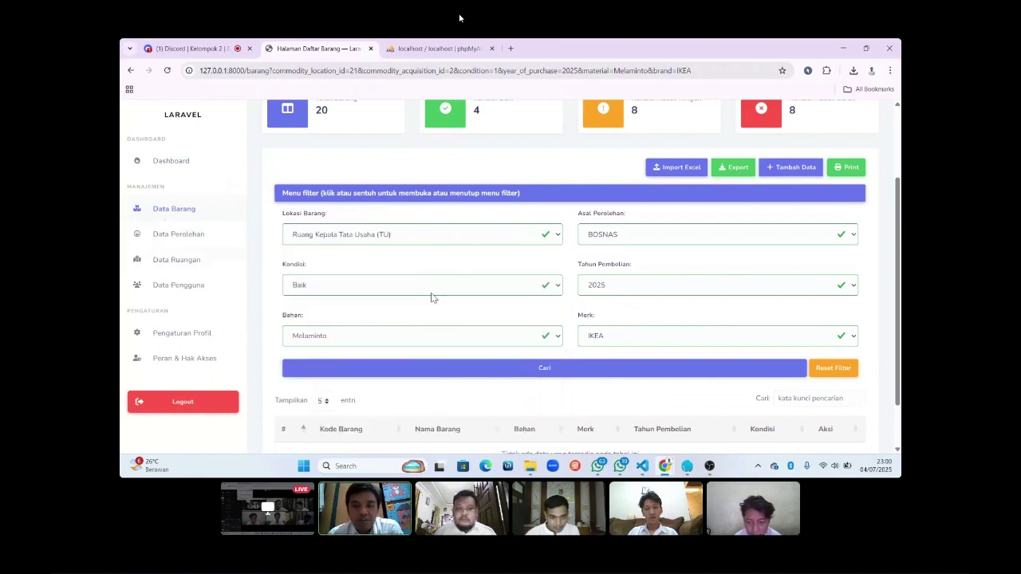
{"action": "left_click", "coordinate": [427, 336]}
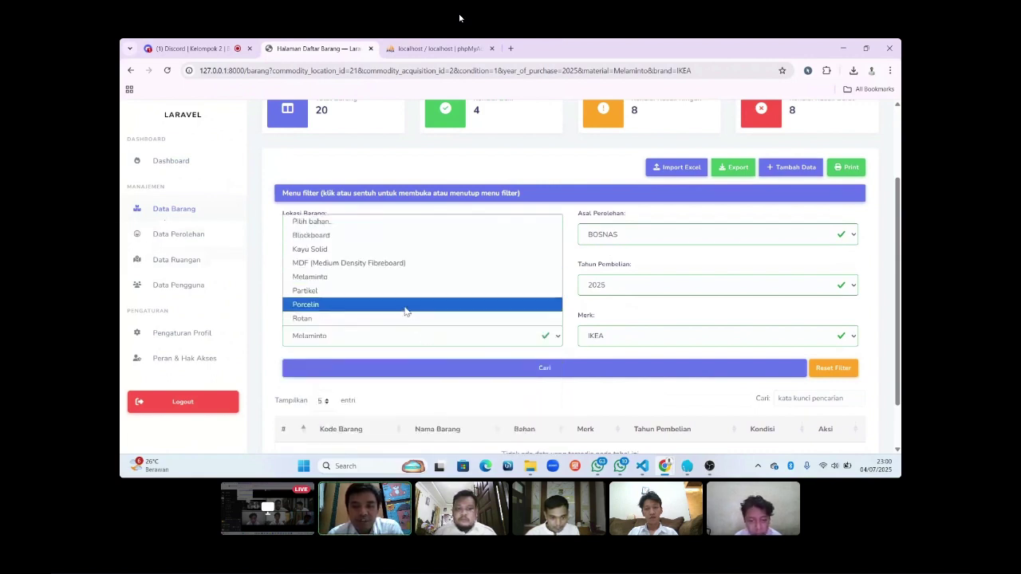
{"action": "left_click", "coordinate": [405, 307]}
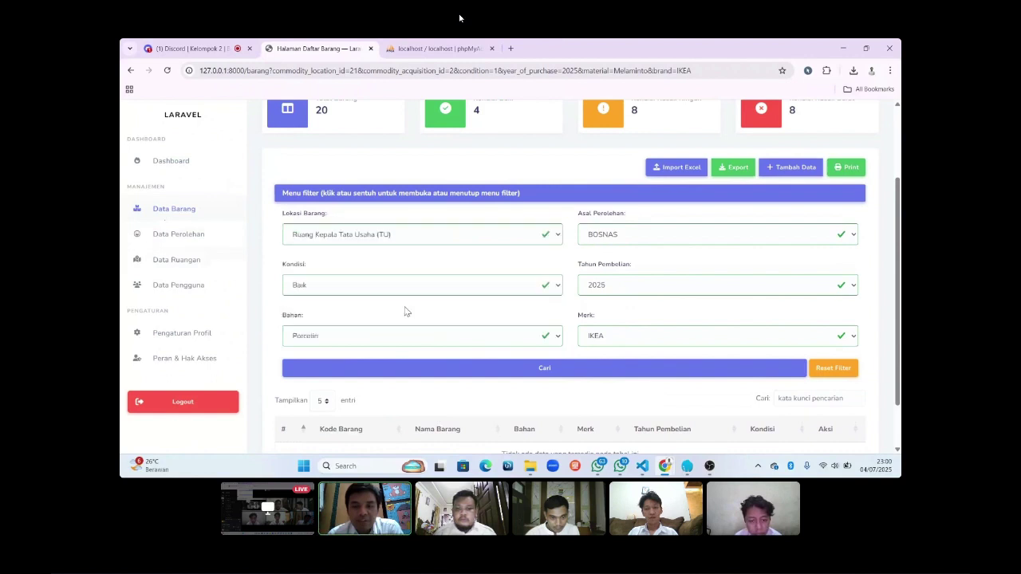
{"action": "left_click", "coordinate": [625, 240]}
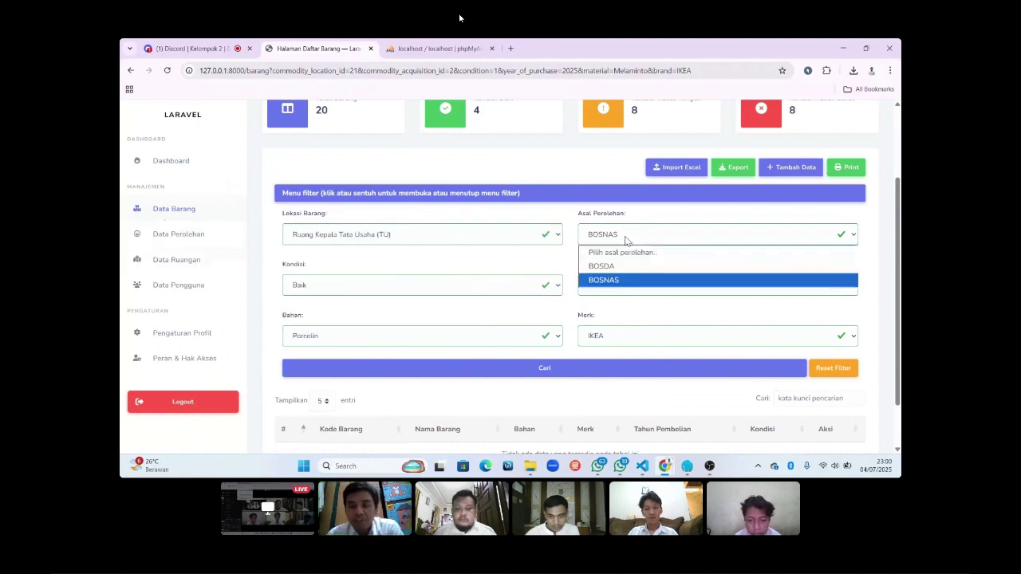
{"action": "left_click", "coordinate": [620, 283]}
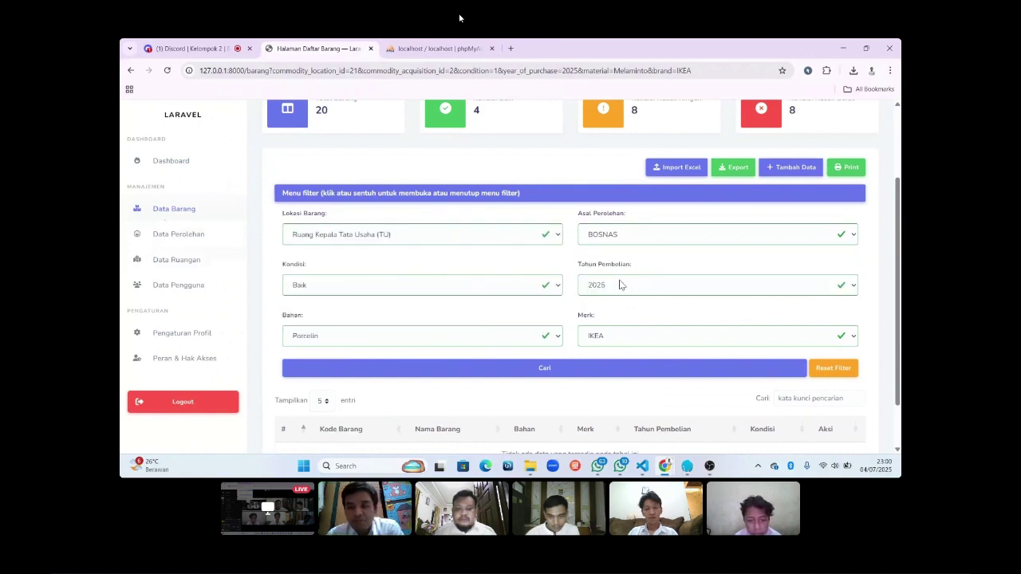
{"action": "left_click", "coordinate": [618, 337]}
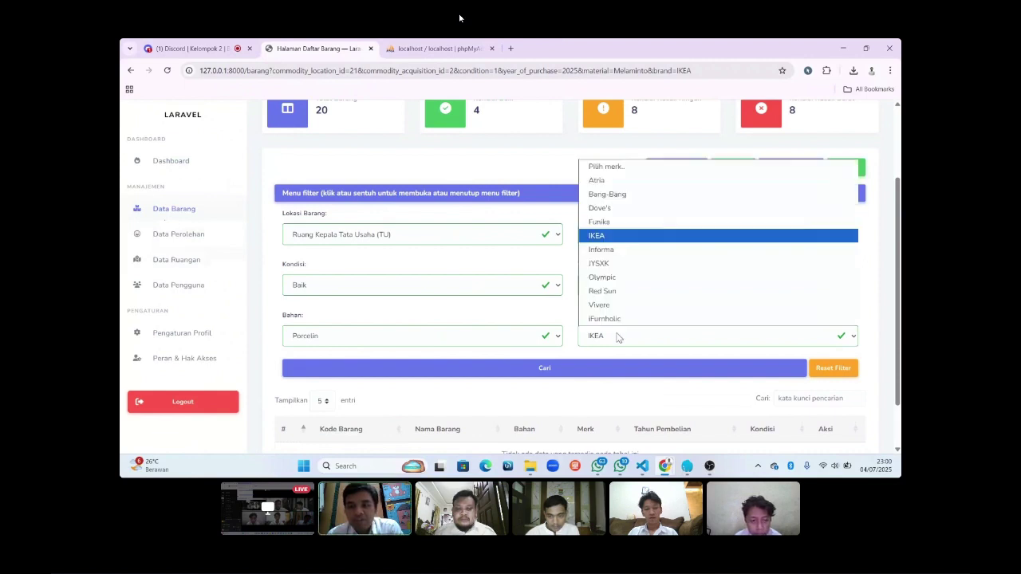
{"action": "left_click", "coordinate": [630, 197]}
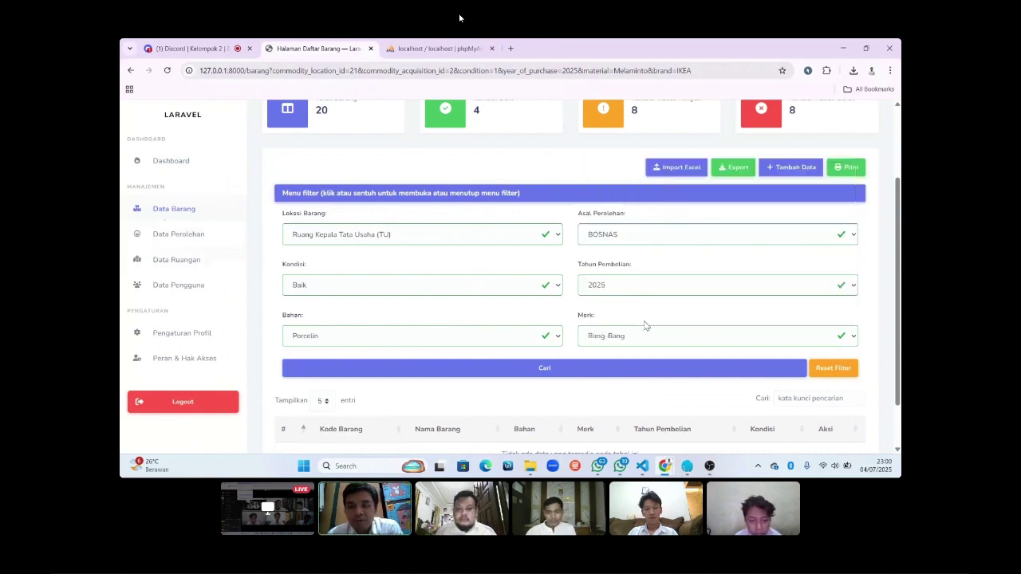
{"action": "left_click", "coordinate": [566, 368]}
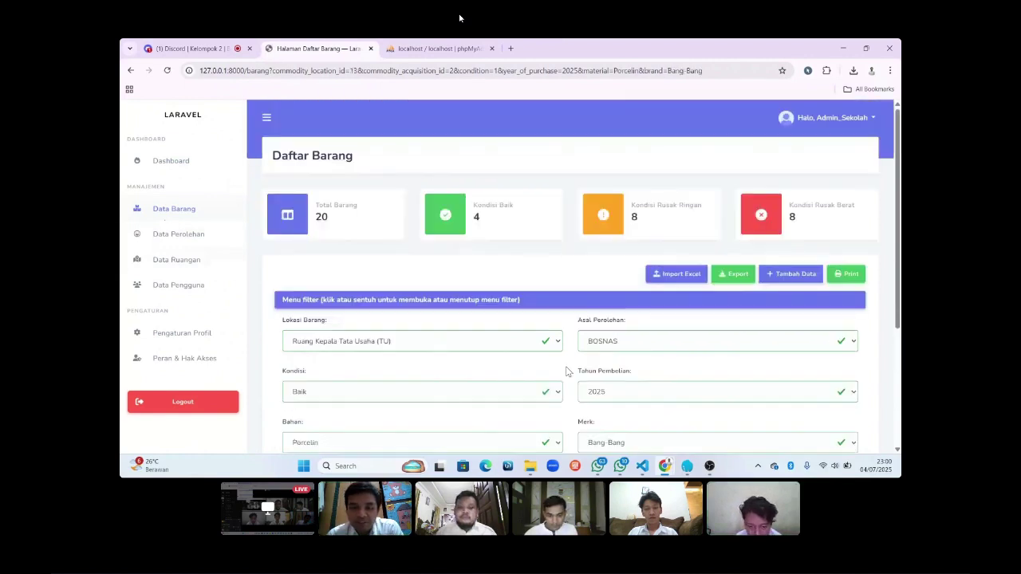
{"action": "scroll", "coordinate": [566, 371], "scroll_direction": "down", "scroll_amount": 2}
{"action": "scroll", "coordinate": [566, 371], "scroll_direction": "down", "scroll_amount": 1}
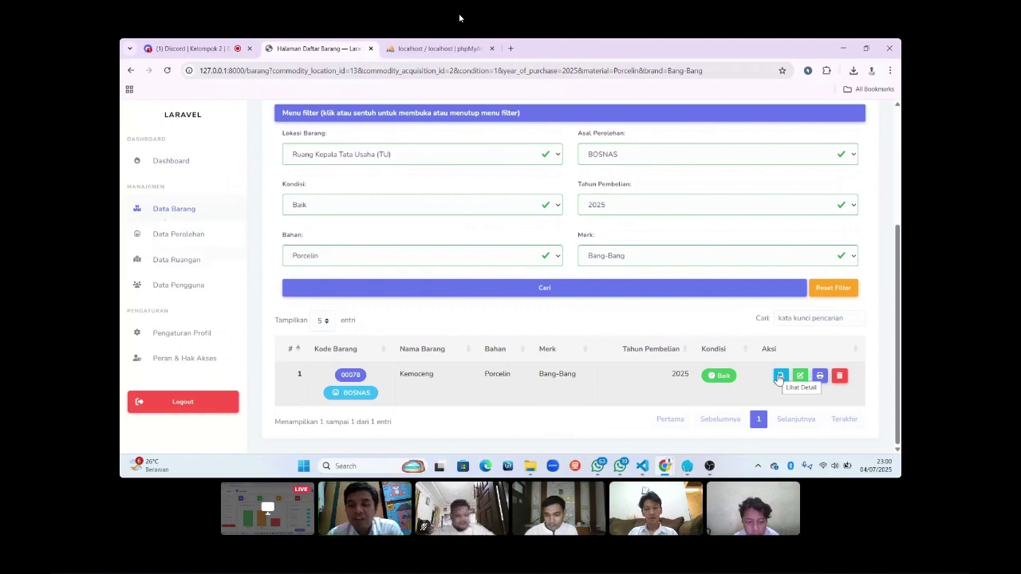
{"action": "left_click", "coordinate": [780, 375]}
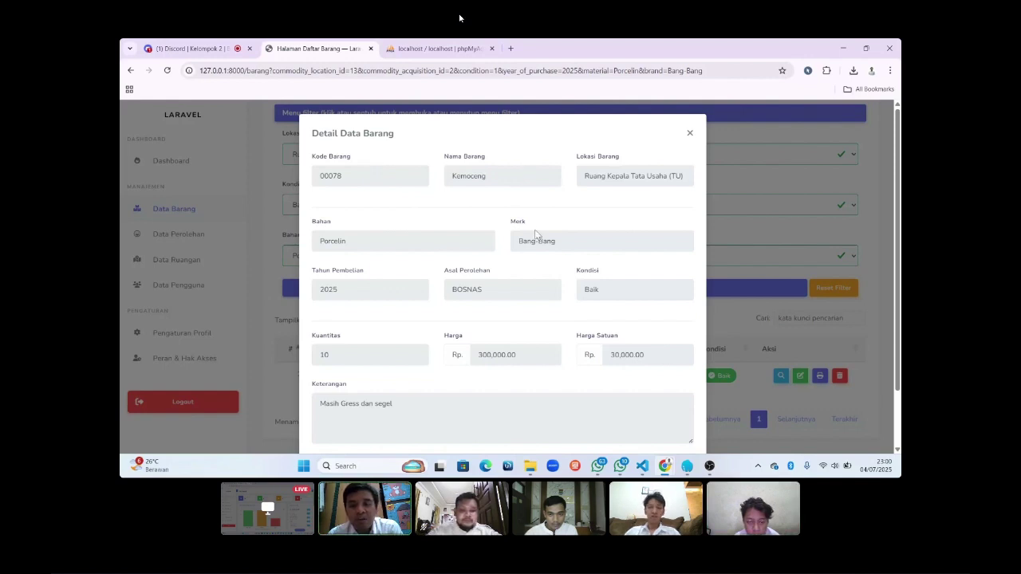
{"action": "scroll", "coordinate": [536, 234], "scroll_direction": "down", "scroll_amount": 1}
{"action": "scroll", "coordinate": [535, 234], "scroll_direction": "down", "scroll_amount": 1}
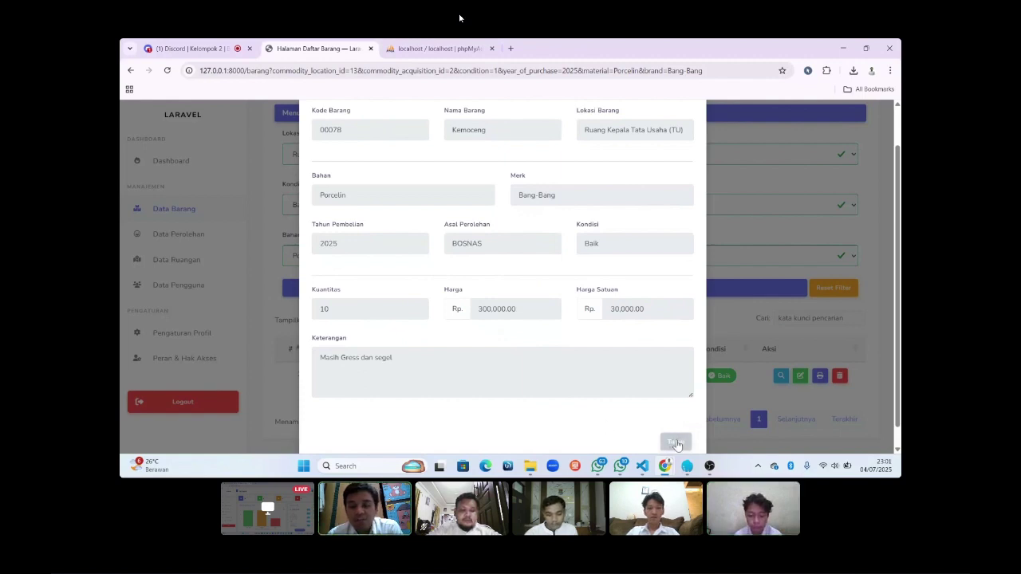
{"action": "left_click", "coordinate": [675, 443]}
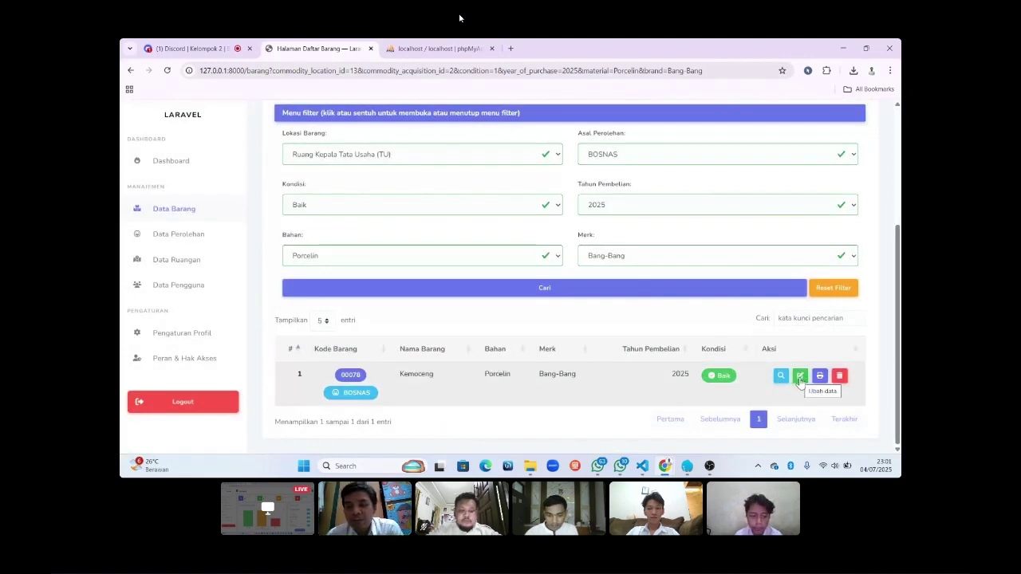
Open item 00078 Kemoceng for editing and rename it to Sapu Lidi.
{"action": "left_click", "coordinate": [799, 378]}
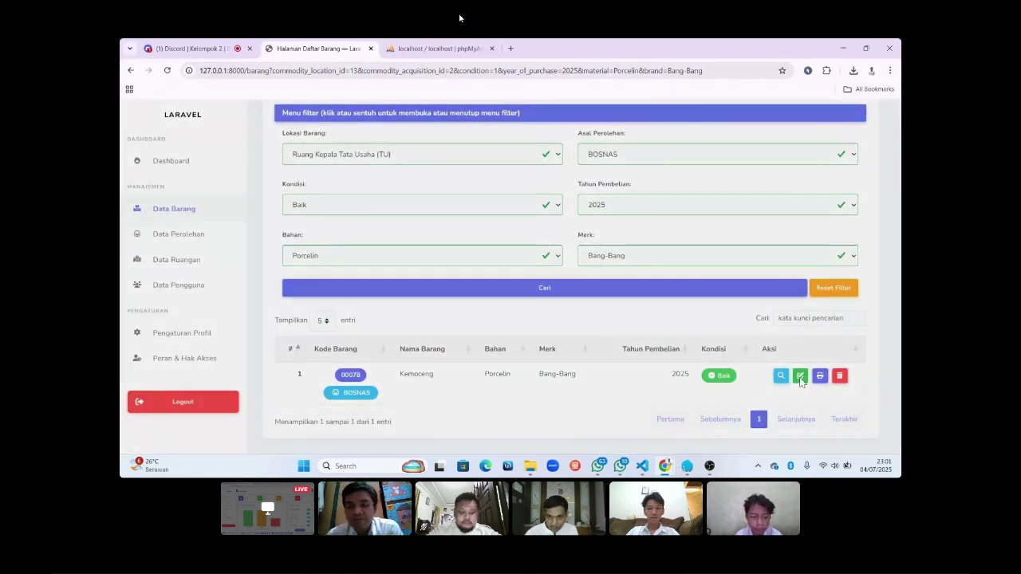
{"action": "scroll", "coordinate": [509, 275], "scroll_direction": "down", "scroll_amount": 1}
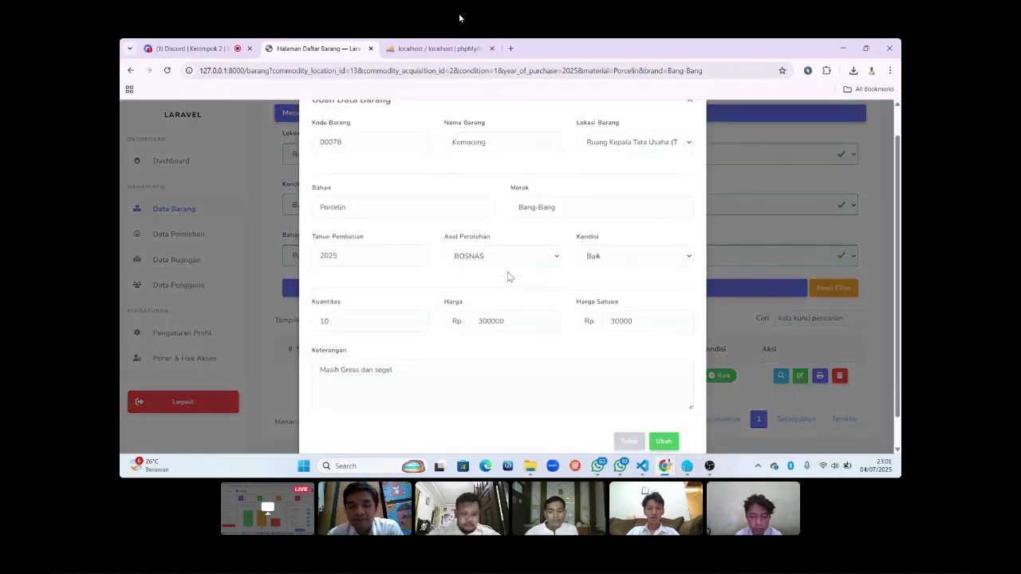
{"action": "scroll", "coordinate": [509, 276], "scroll_direction": "up", "scroll_amount": 1}
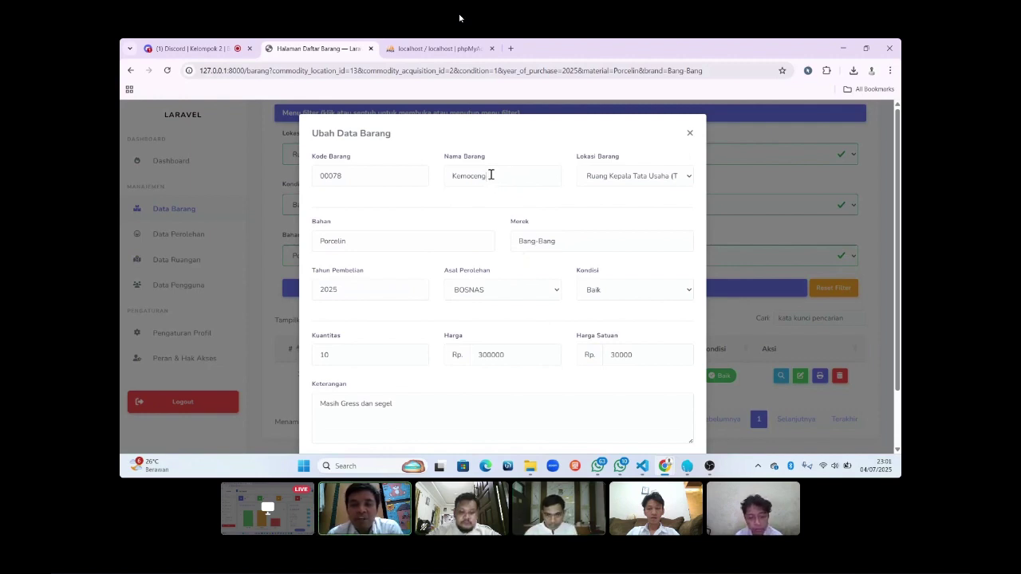
{"action": "left_click", "coordinate": [491, 175]}
{"action": "key", "text": "BackSpace"}
{"action": "key", "text": "BackSpace"}
{"action": "key", "text": "BackSpace"}
{"action": "key", "text": "BackSpace"}
{"action": "key", "text": "BackSpace"}
{"action": "key", "text": "BackSpace"}
{"action": "key", "text": "BackSpace"}
{"action": "key", "text": "BackSpace"}
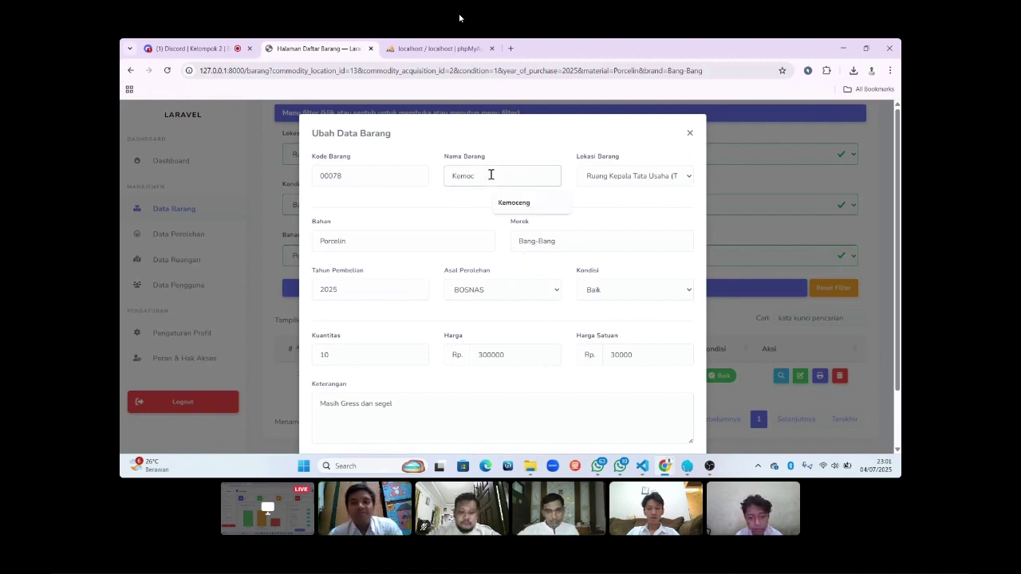
{"action": "type", "text": "Sapu Lidi"}
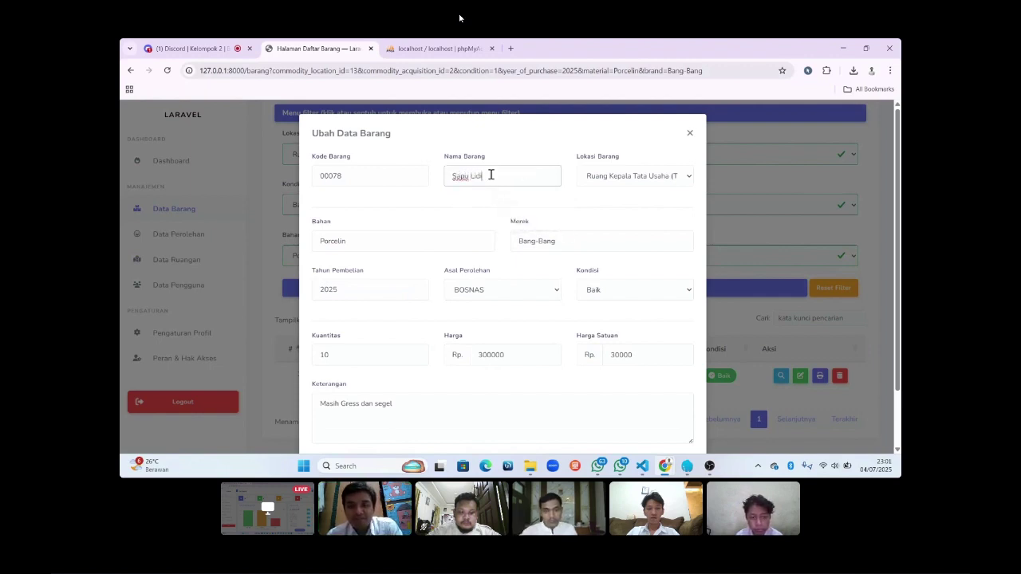
Save the edit with Ubah and scroll the list to check the updated row.
{"action": "scroll", "coordinate": [491, 175], "scroll_direction": "down", "scroll_amount": 1}
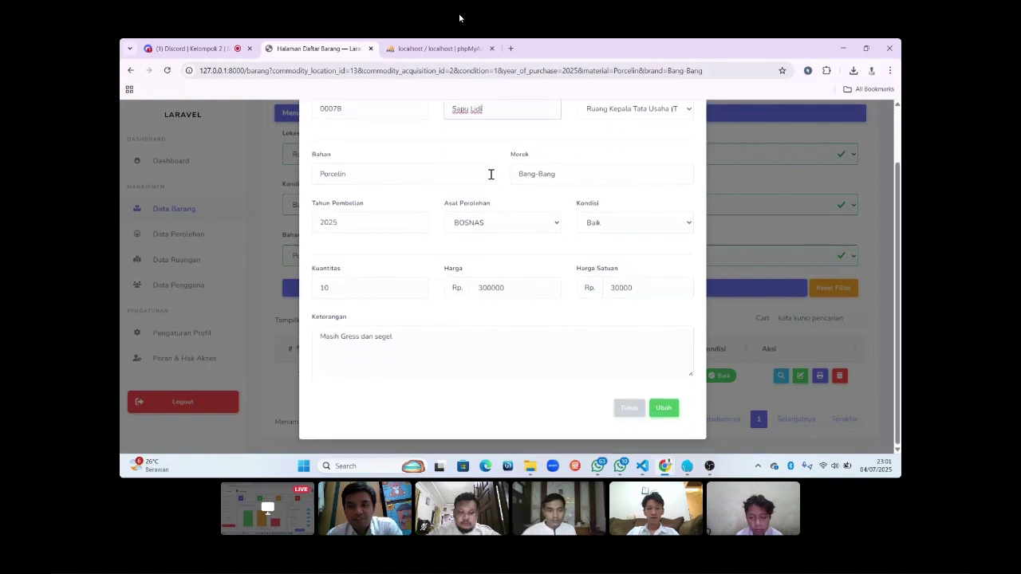
{"action": "left_click", "coordinate": [665, 408]}
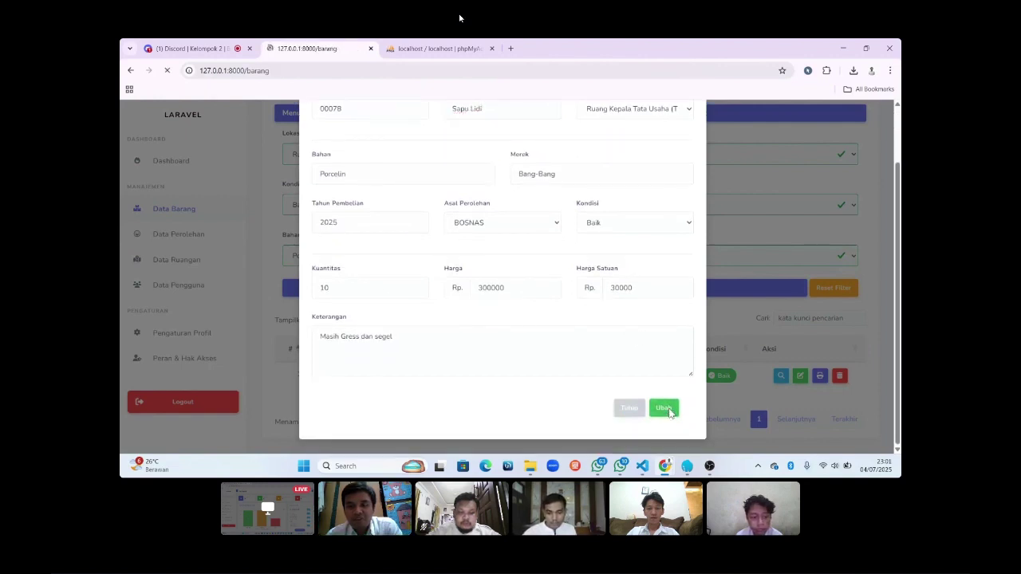
{"action": "scroll", "coordinate": [668, 412], "scroll_direction": "down", "scroll_amount": 4}
{"action": "scroll", "coordinate": [669, 413], "scroll_direction": "down", "scroll_amount": 2}
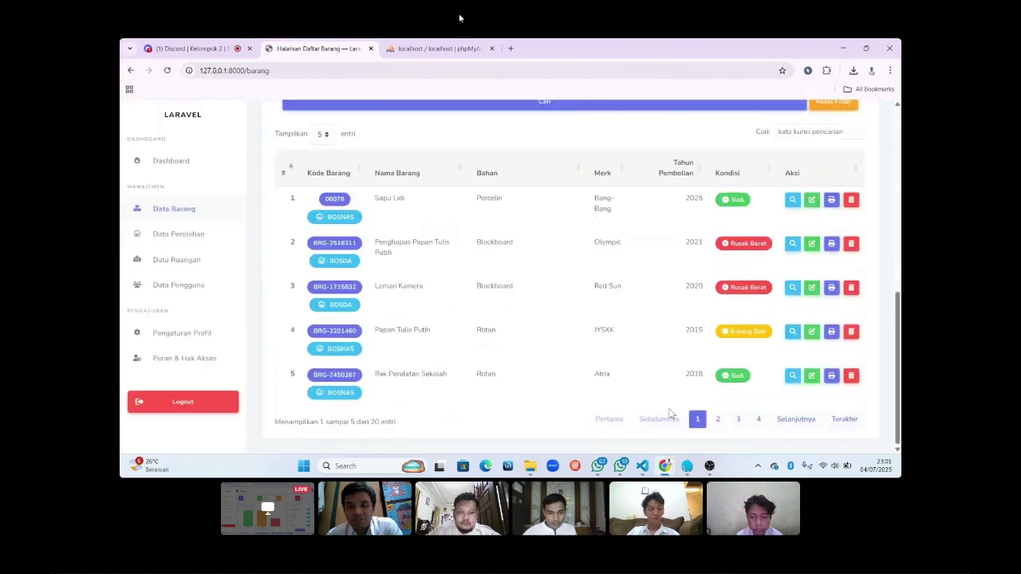
{"action": "scroll", "coordinate": [672, 415], "scroll_direction": "up", "scroll_amount": 1}
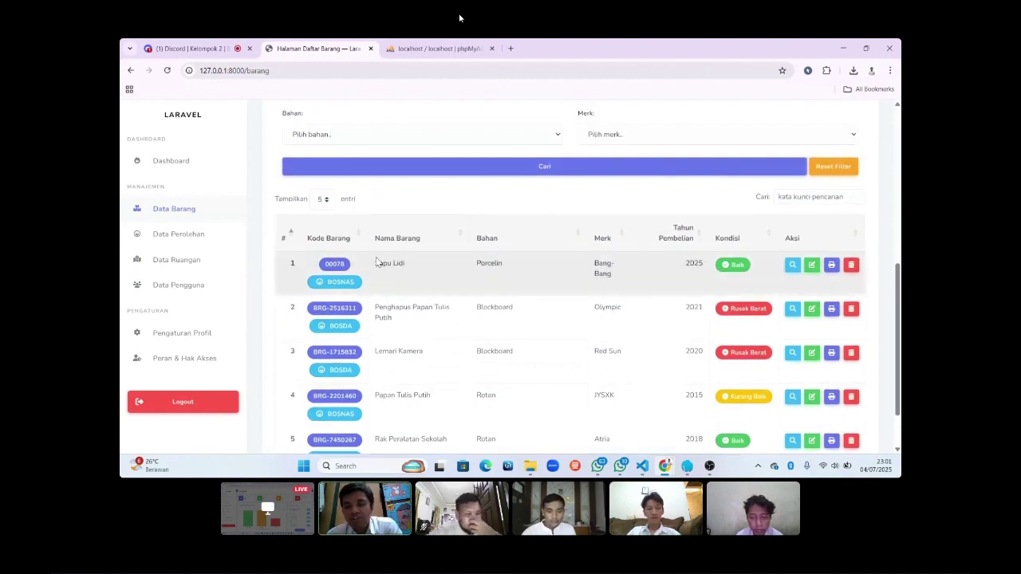
{"action": "scroll", "coordinate": [410, 268], "scroll_direction": "up", "scroll_amount": 2}
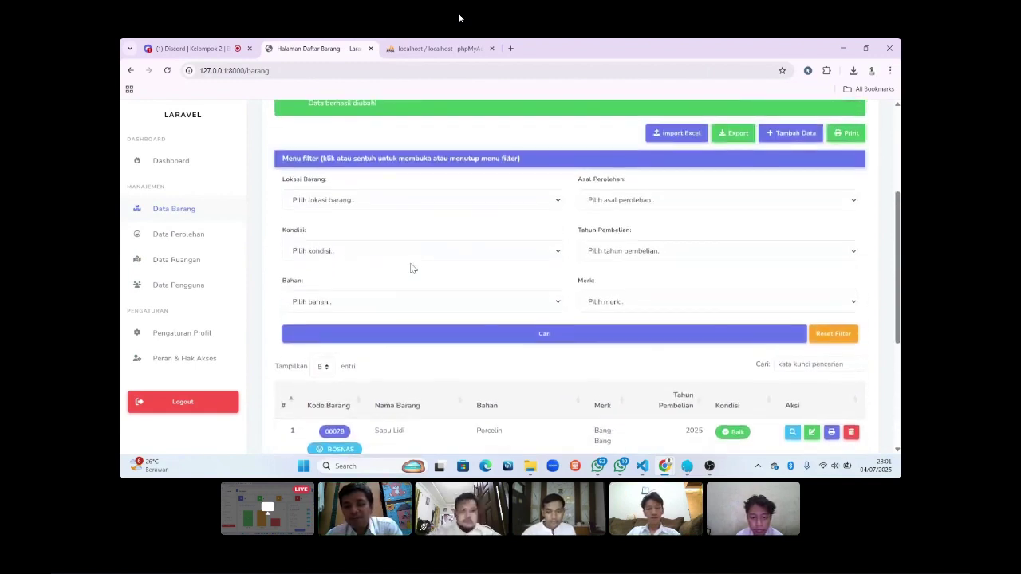
{"action": "scroll", "coordinate": [412, 269], "scroll_direction": "down", "scroll_amount": 2}
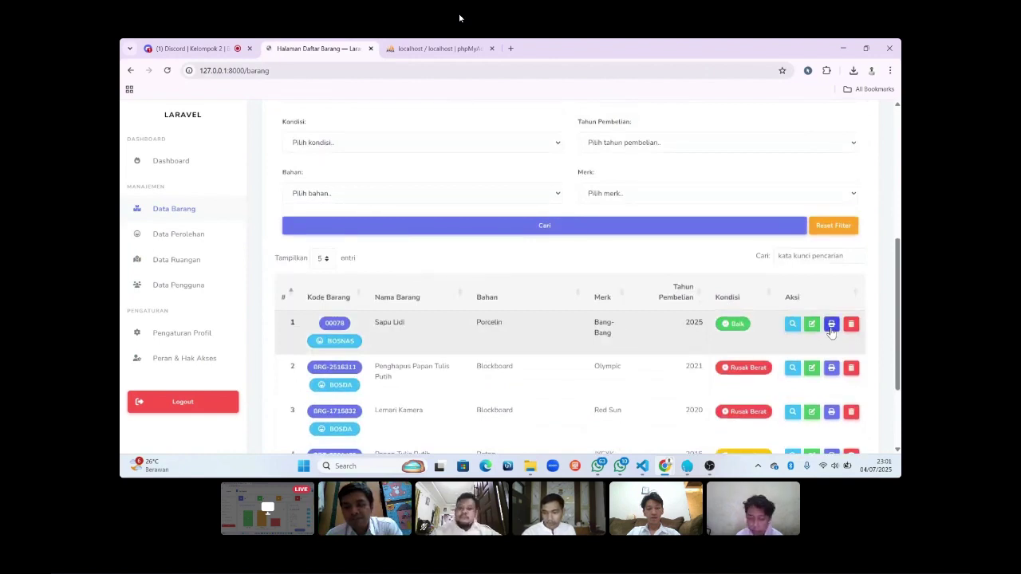
Download the Sapu Lidi label as print (2).pdf, view it, and return to the item list.
{"action": "left_click", "coordinate": [830, 327]}
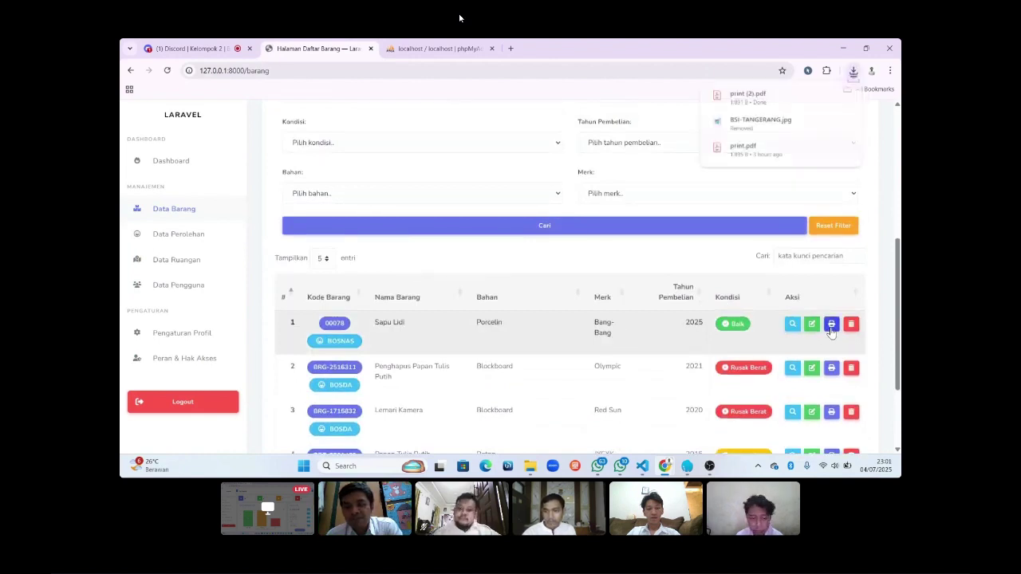
{"action": "left_click", "coordinate": [747, 102]}
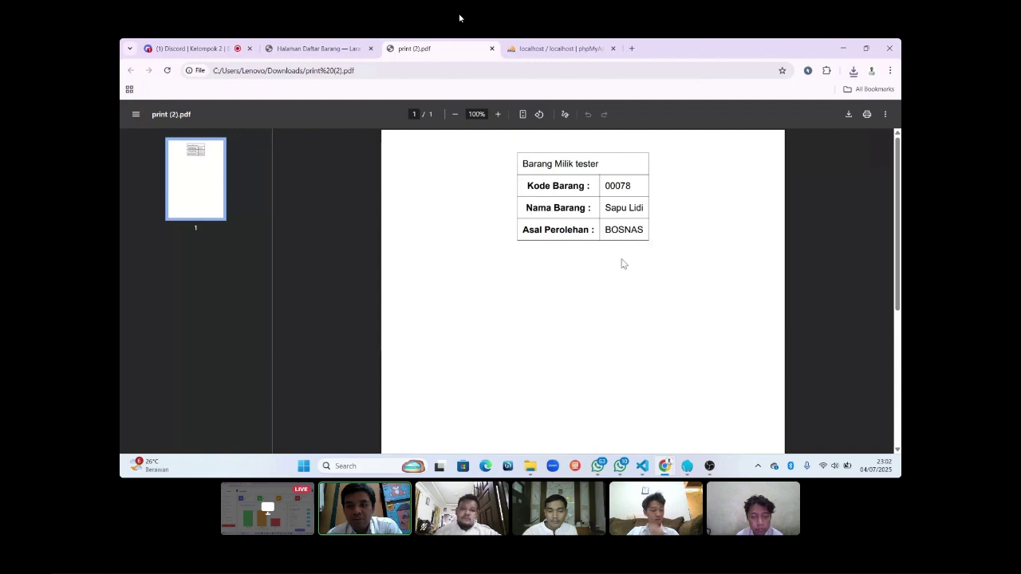
{"action": "left_click", "coordinate": [332, 53]}
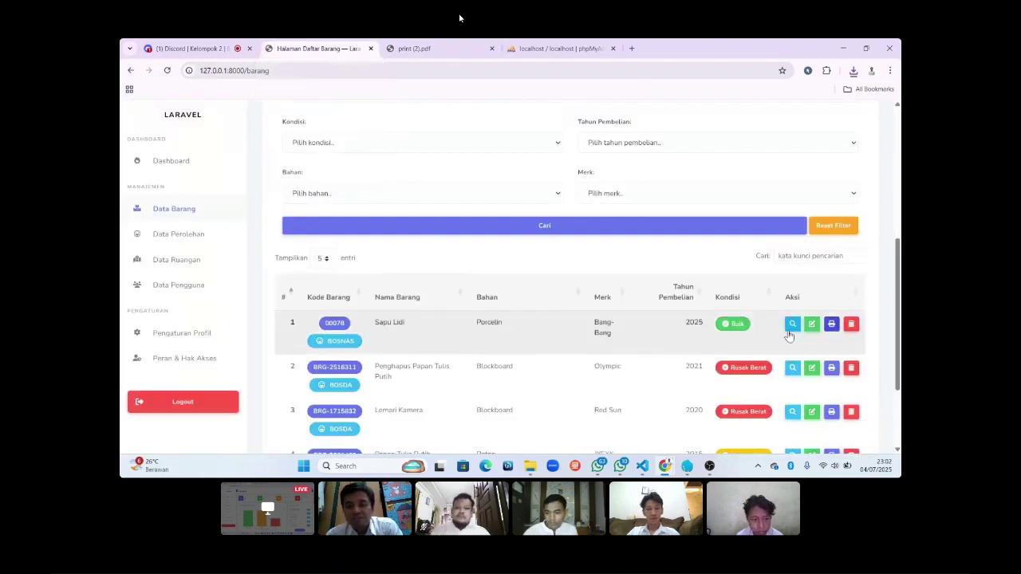
{"action": "left_click", "coordinate": [792, 326]}
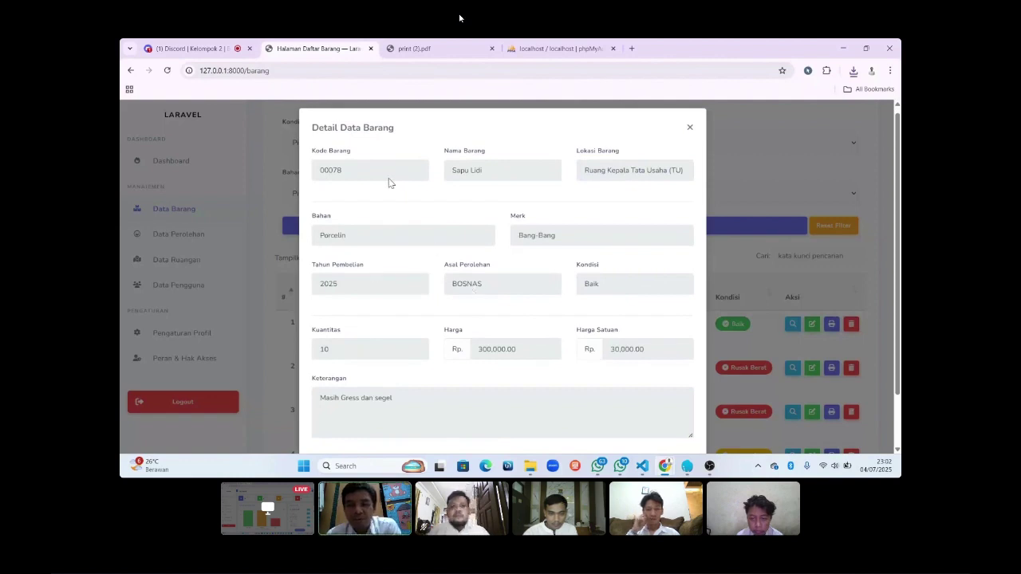
{"action": "scroll", "coordinate": [570, 292], "scroll_direction": "down", "scroll_amount": 1}
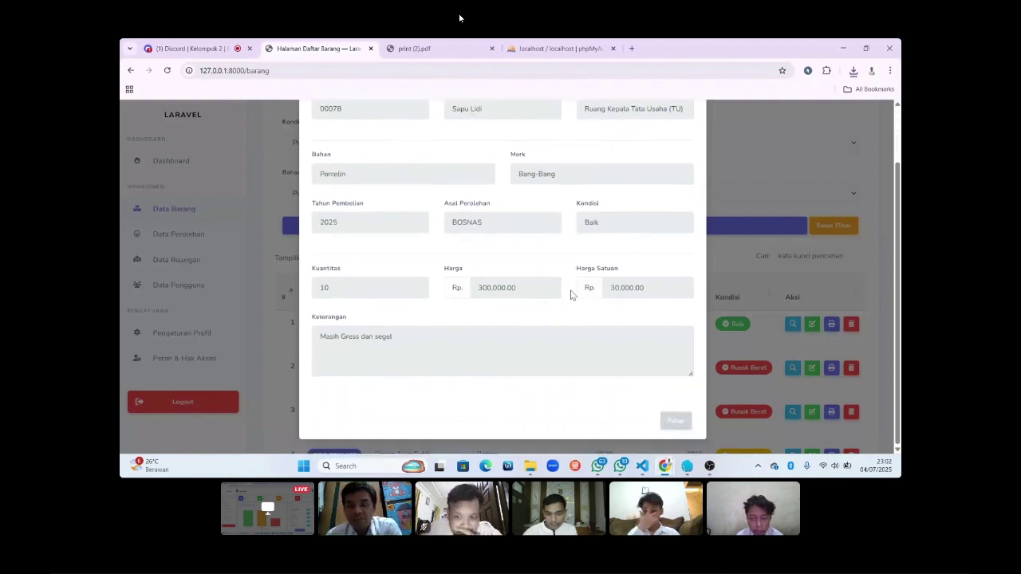
{"action": "left_click", "coordinate": [672, 425]}
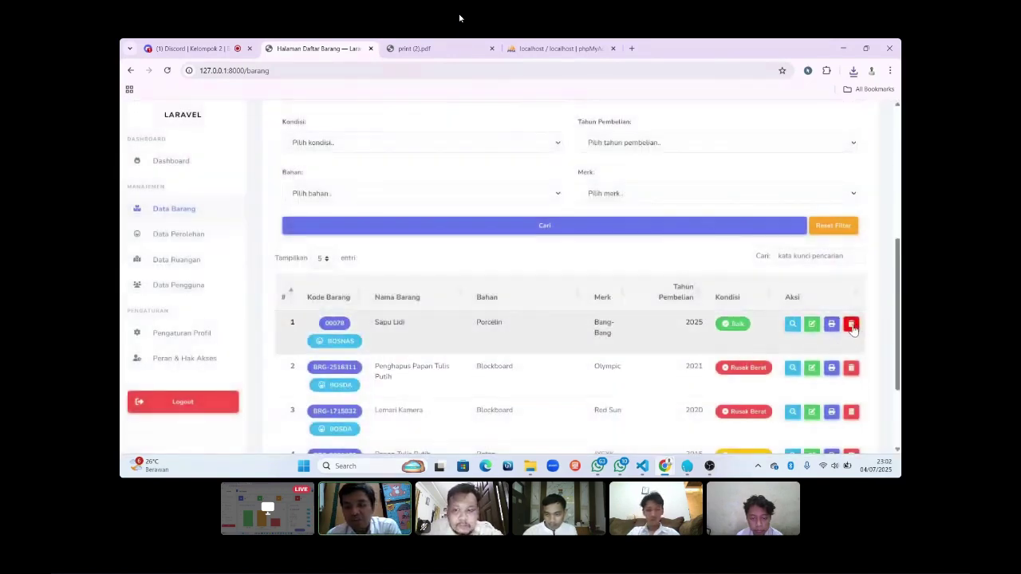
Delete the Sapu Lidi item and review the list, now totalling 19 items.
{"action": "left_click", "coordinate": [851, 325]}
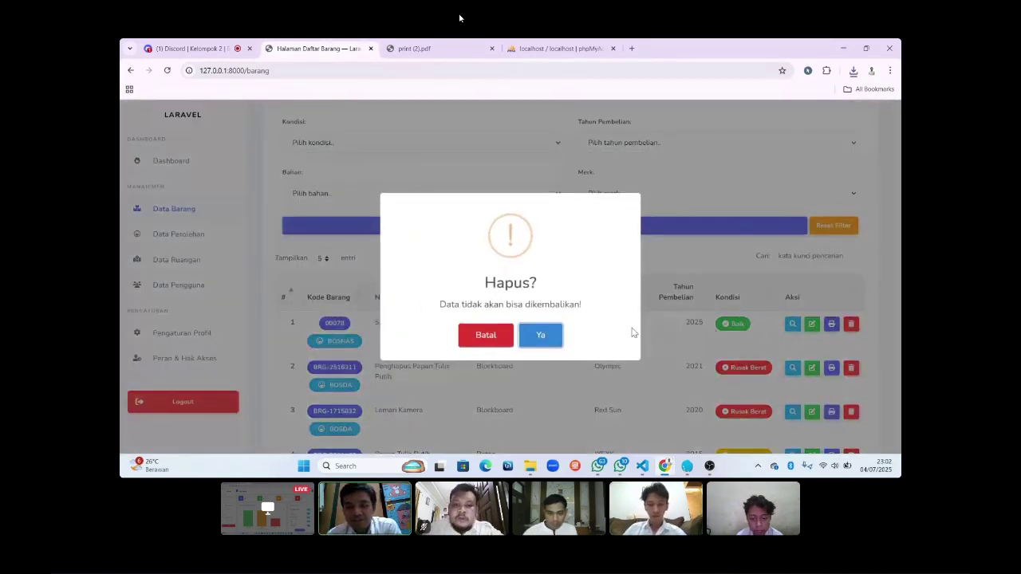
{"action": "left_click", "coordinate": [542, 334]}
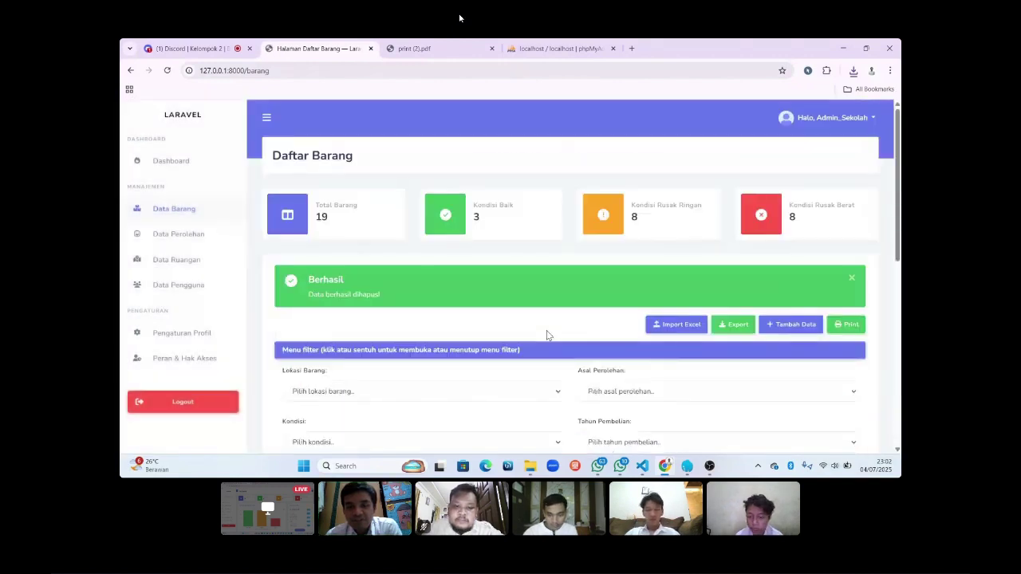
{"action": "scroll", "coordinate": [547, 335], "scroll_direction": "down", "scroll_amount": 4}
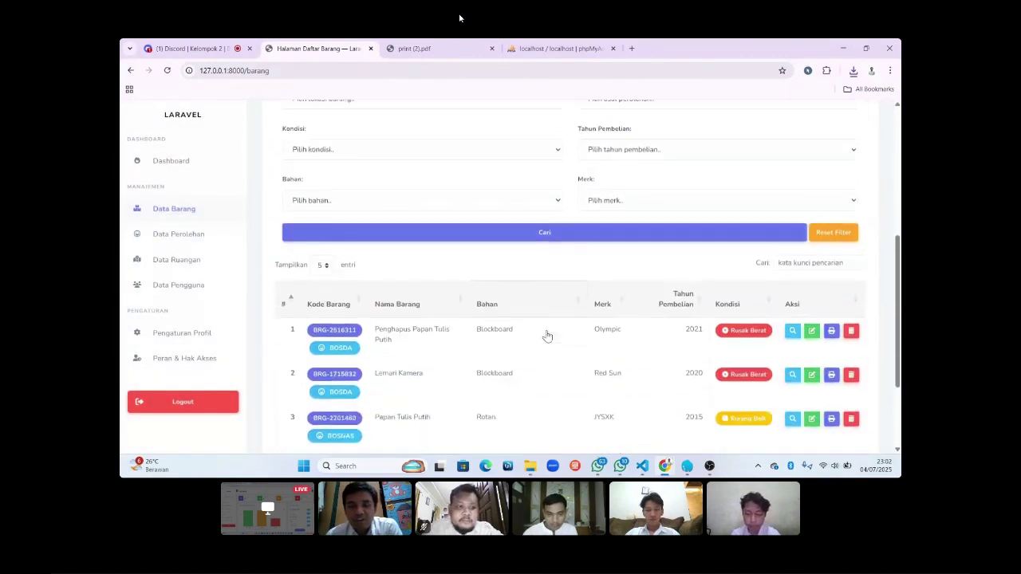
{"action": "scroll", "coordinate": [547, 336], "scroll_direction": "down", "scroll_amount": 2}
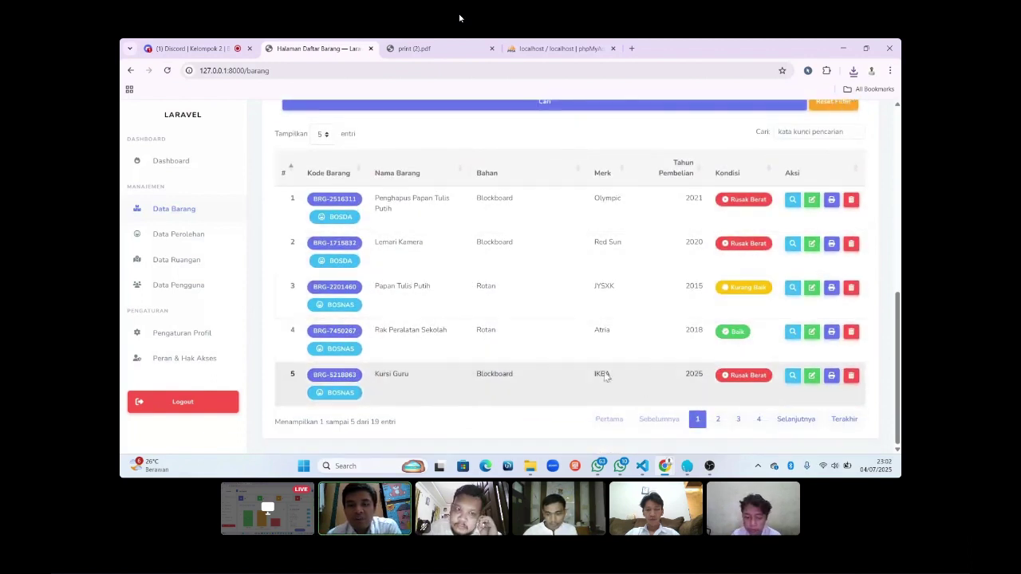
{"action": "scroll", "coordinate": [567, 287], "scroll_direction": "up", "scroll_amount": 3}
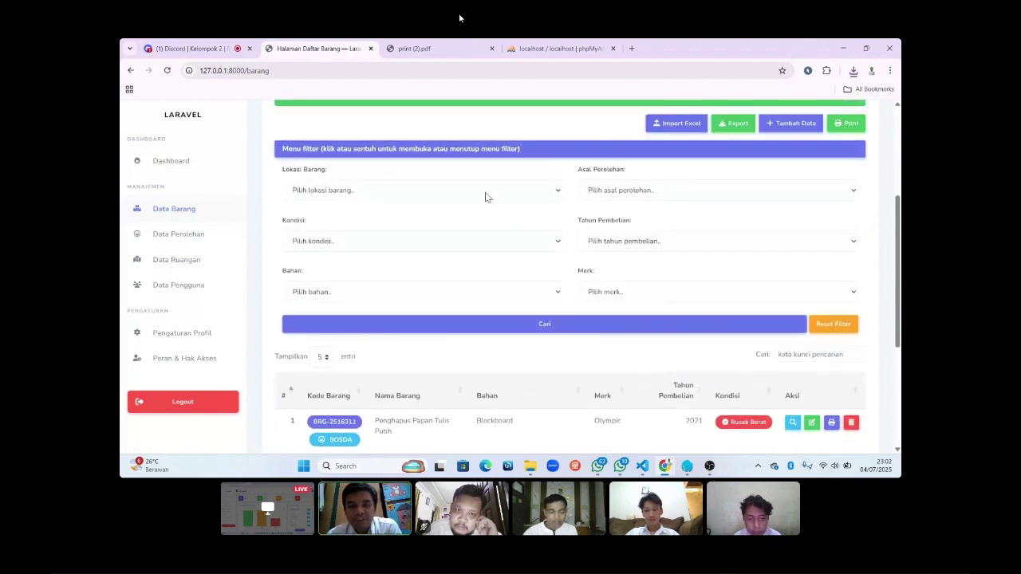
{"action": "scroll", "coordinate": [497, 235], "scroll_direction": "up", "scroll_amount": 3}
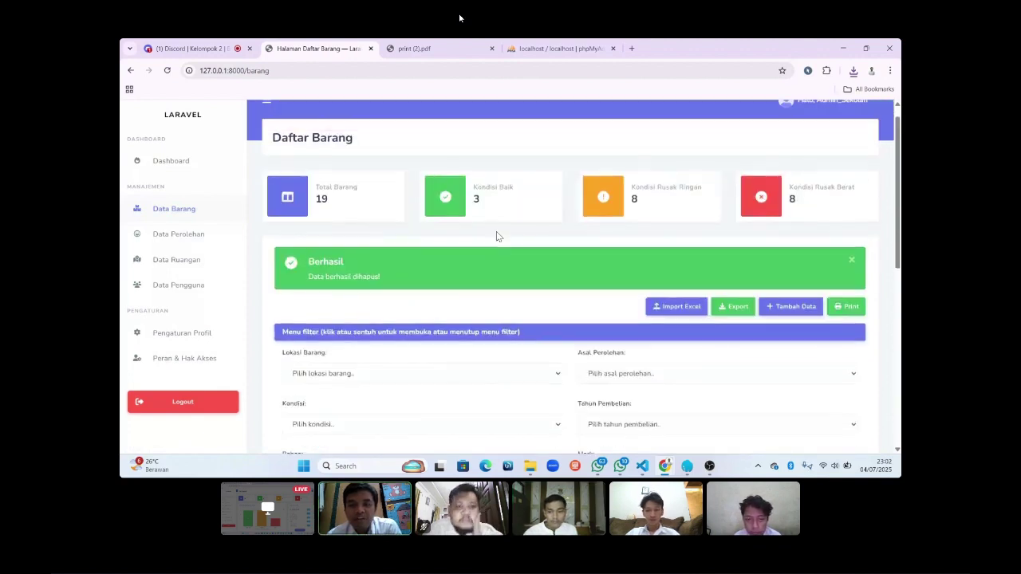
{"action": "scroll", "coordinate": [557, 253], "scroll_direction": "up", "scroll_amount": 1}
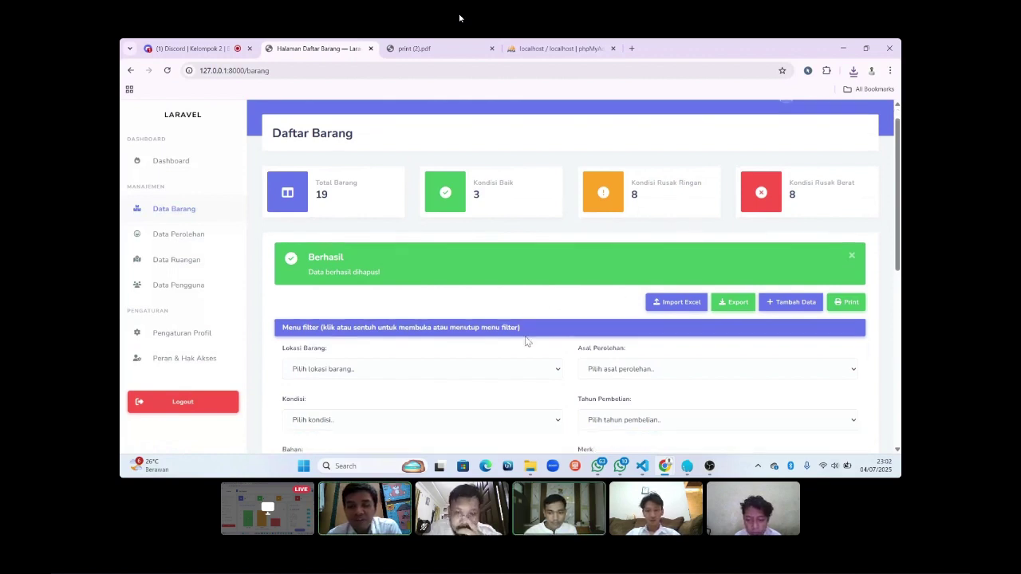
{"action": "scroll", "coordinate": [525, 341], "scroll_direction": "down", "scroll_amount": 1}
{"action": "scroll", "coordinate": [526, 341], "scroll_direction": "down", "scroll_amount": 1}
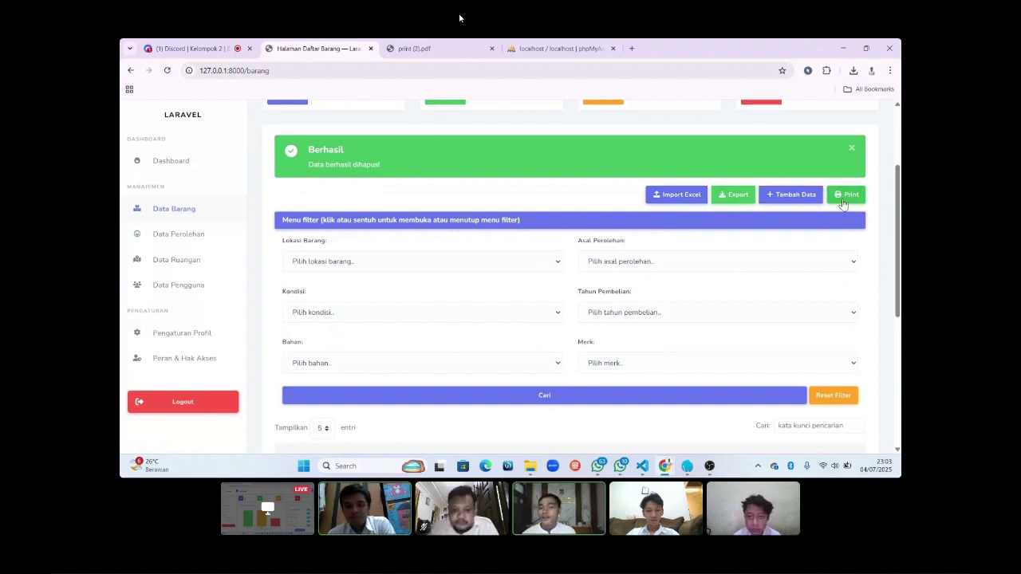
{"action": "scroll", "coordinate": [763, 271], "scroll_direction": "down", "scroll_amount": 1}
{"action": "scroll", "coordinate": [765, 271], "scroll_direction": "up", "scroll_amount": 2}
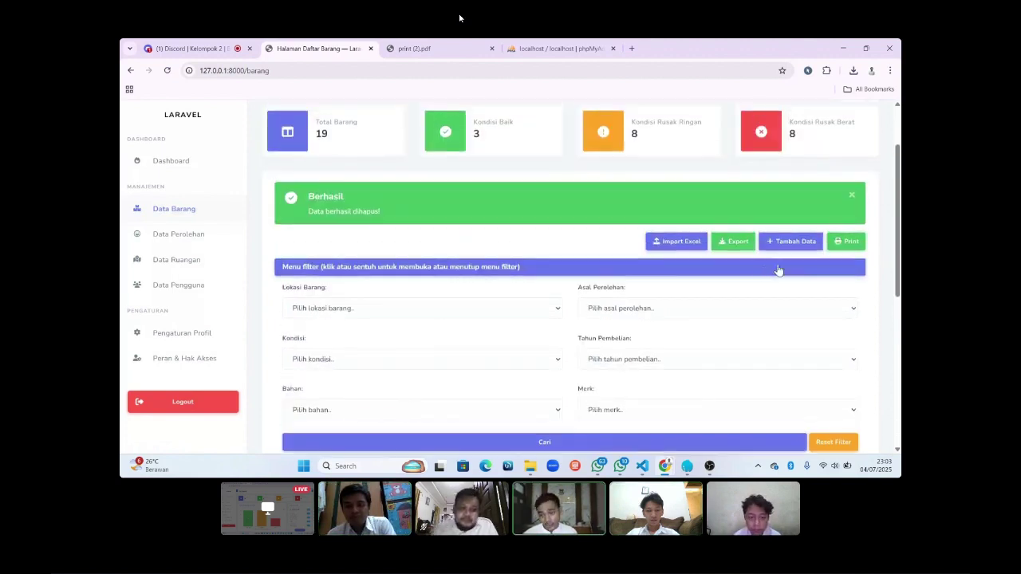
{"action": "scroll", "coordinate": [768, 312], "scroll_direction": "down", "scroll_amount": 1}
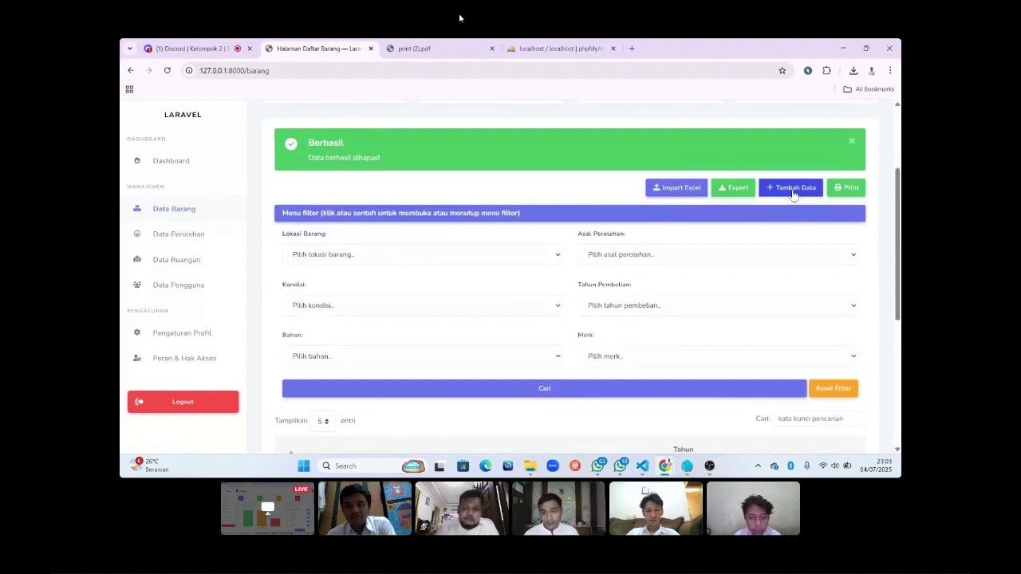
Start a new item with code 054 and name Sepatu Hujan.
{"action": "left_click", "coordinate": [793, 192]}
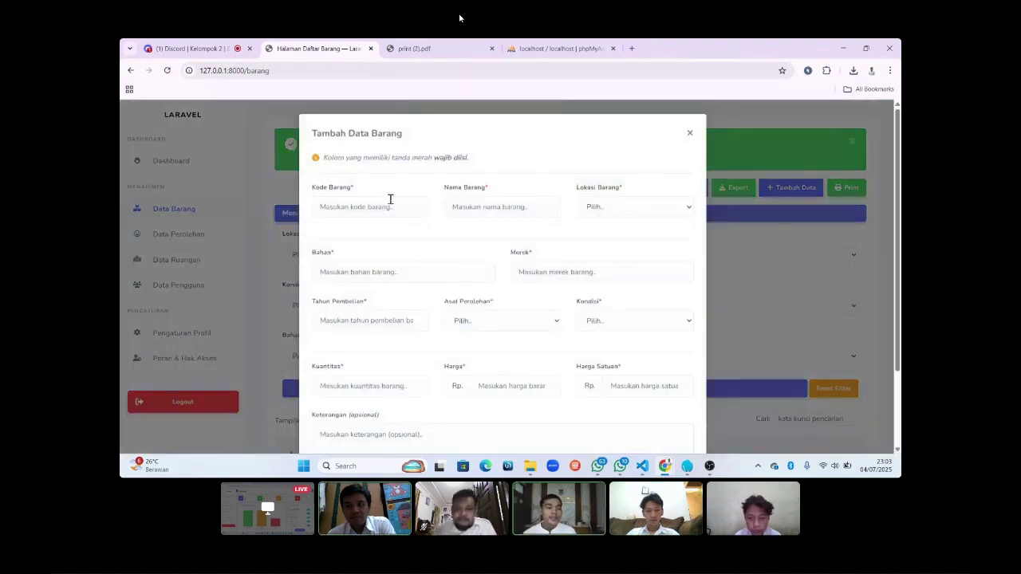
{"action": "left_click", "coordinate": [391, 210]}
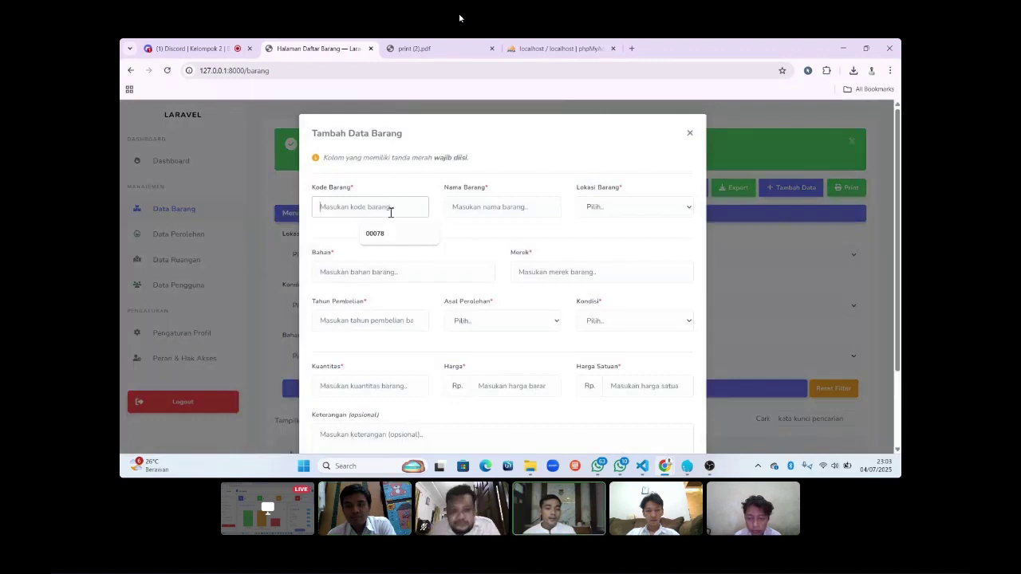
{"action": "type", "text": "054"}
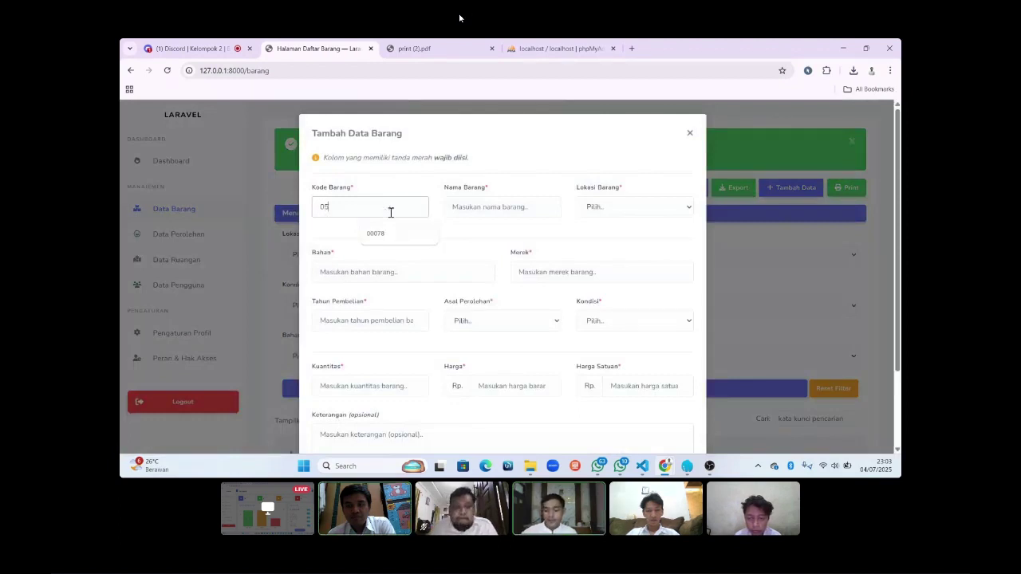
{"action": "left_click", "coordinate": [459, 206]}
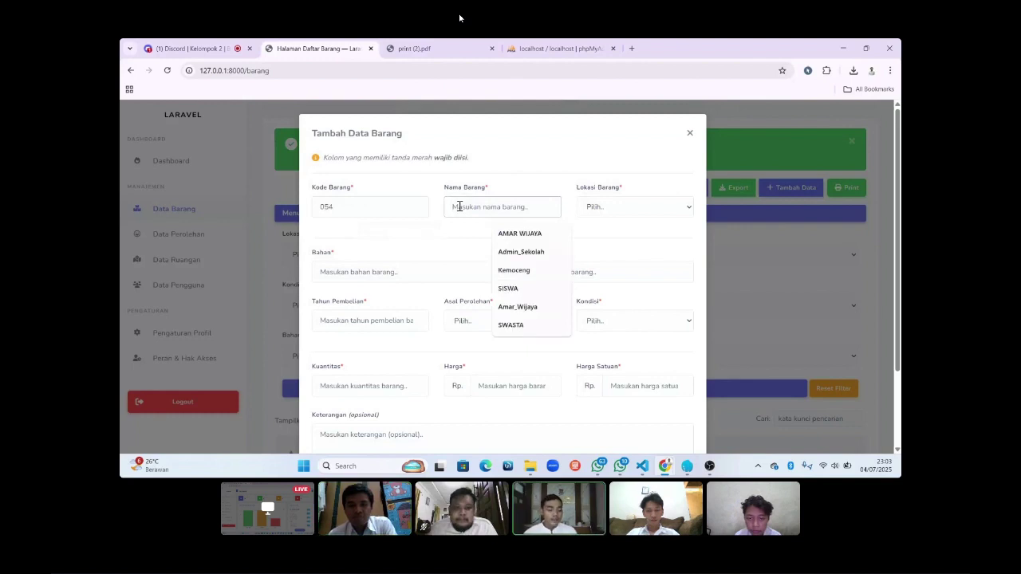
{"action": "type", "text": "S"}
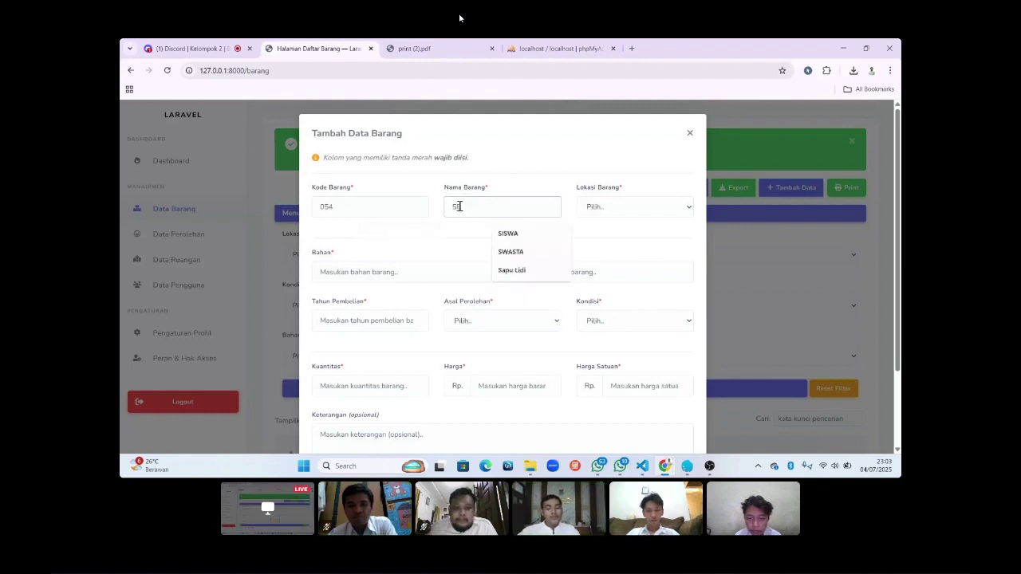
{"action": "type", "text": "E"}
{"action": "key", "text": "BackSpace"}
{"action": "type", "text": "ap"}
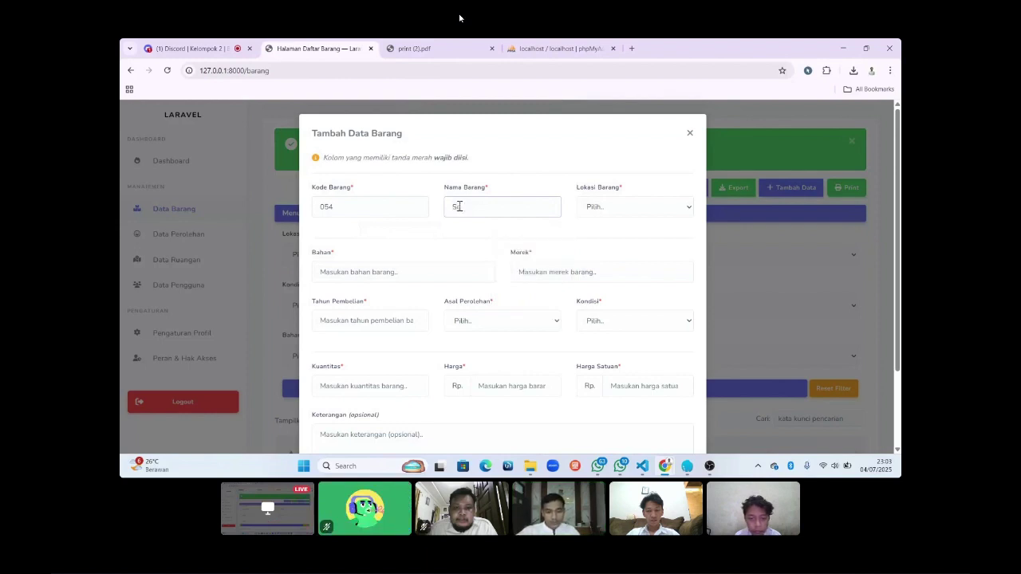
{"action": "type", "text": "at"}
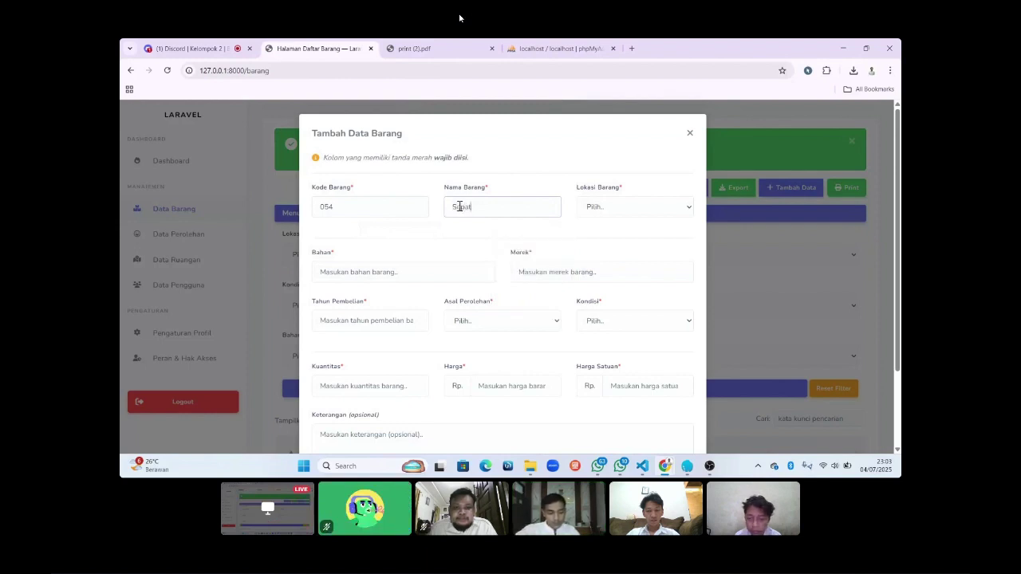
{"action": "type", "text": "u Hujan"}
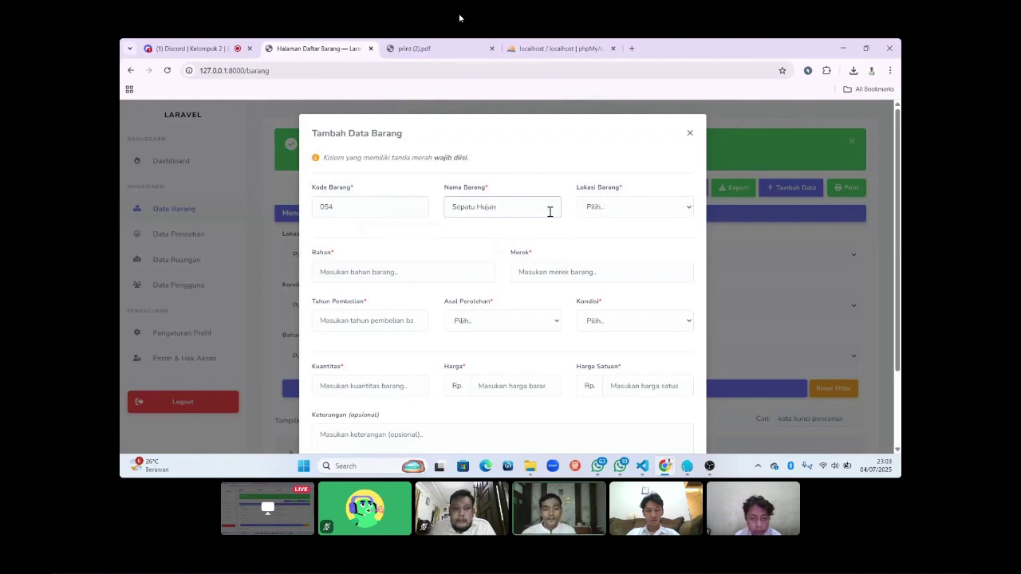
Set the new item's location to Kelas 1, material Plastik and brand Swallow.
{"action": "left_click", "coordinate": [593, 213]}
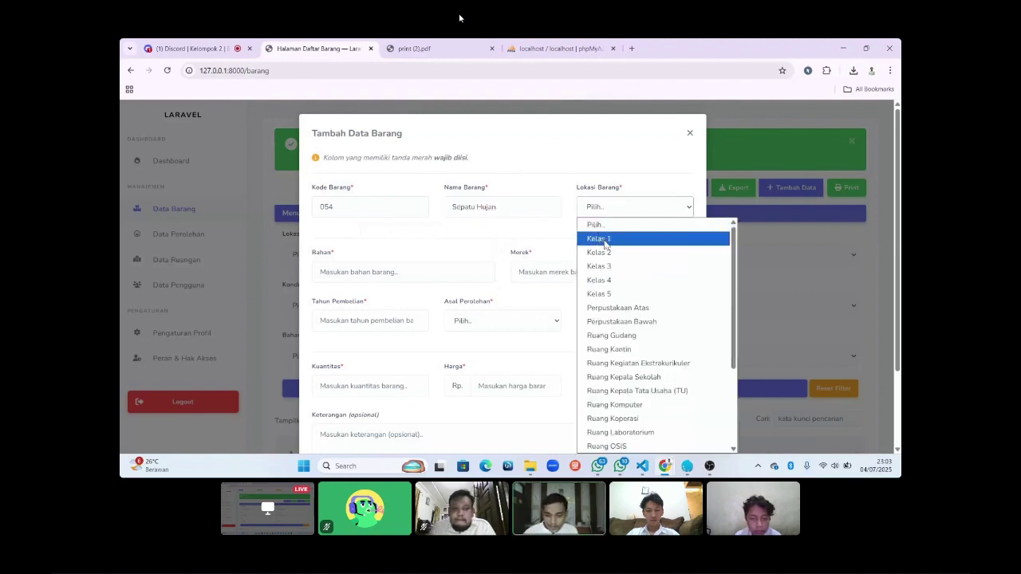
{"action": "left_click", "coordinate": [605, 243]}
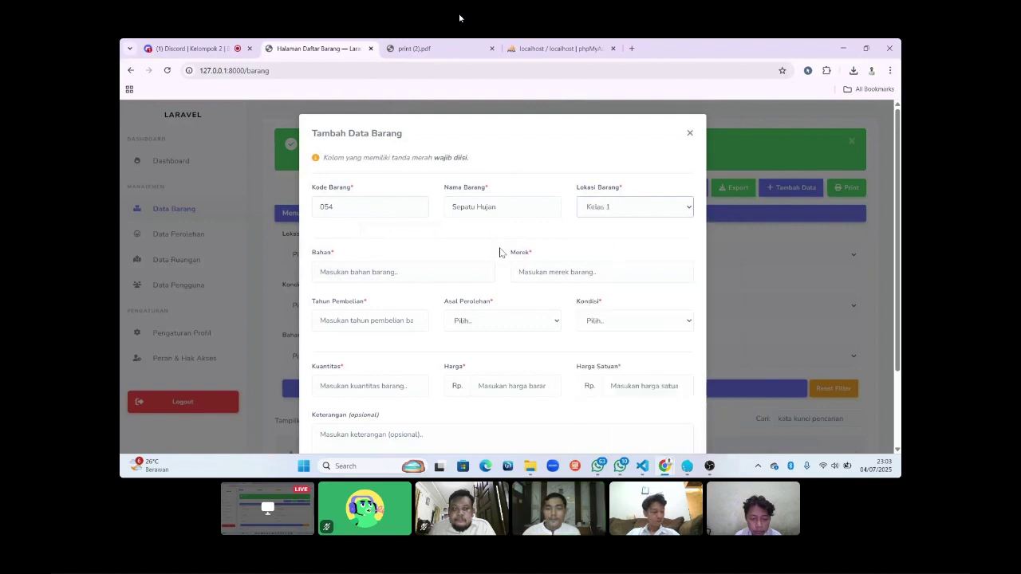
{"action": "left_click", "coordinate": [391, 278]}
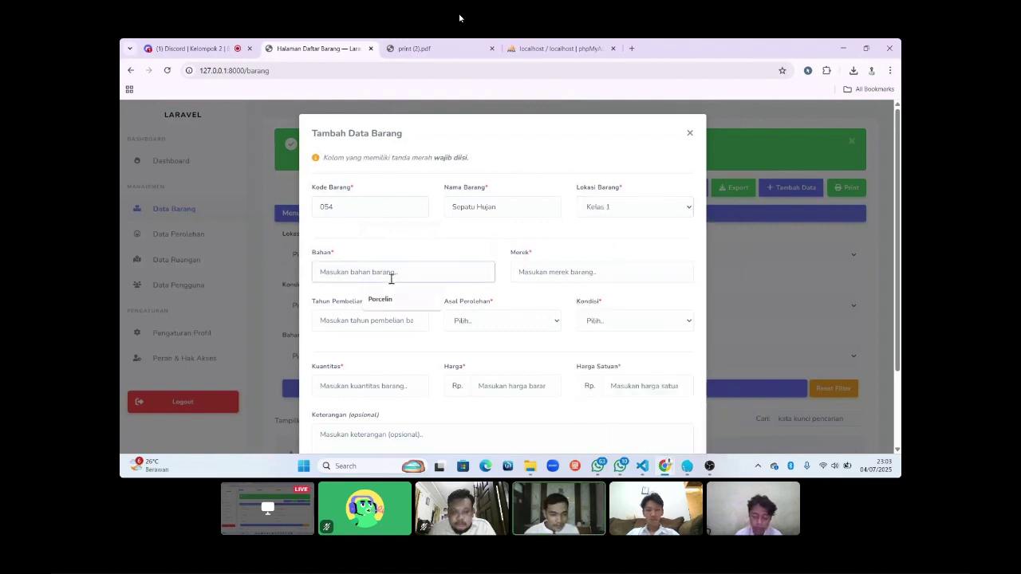
{"action": "type", "text": "Plas"}
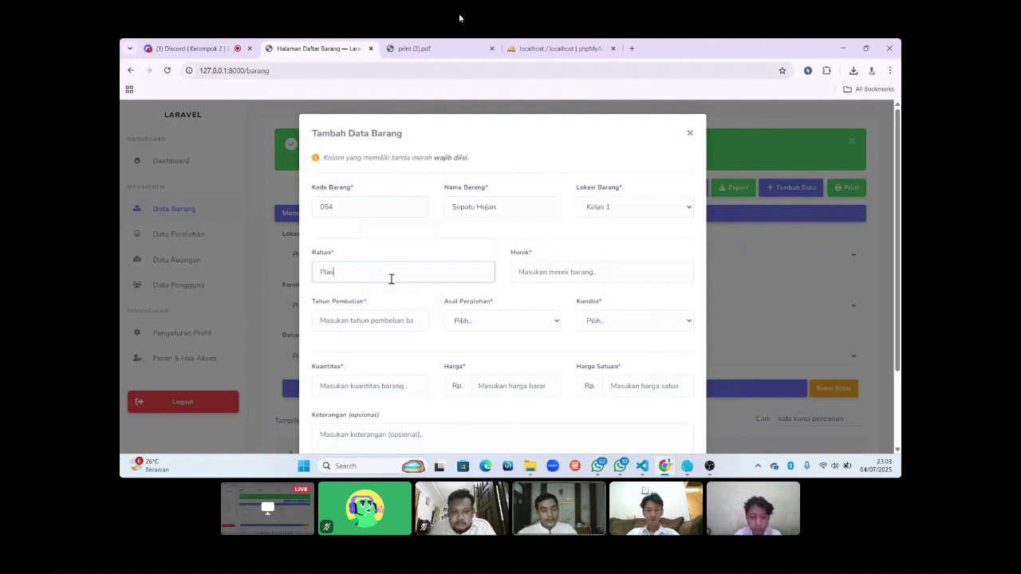
{"action": "type", "text": "tik"}
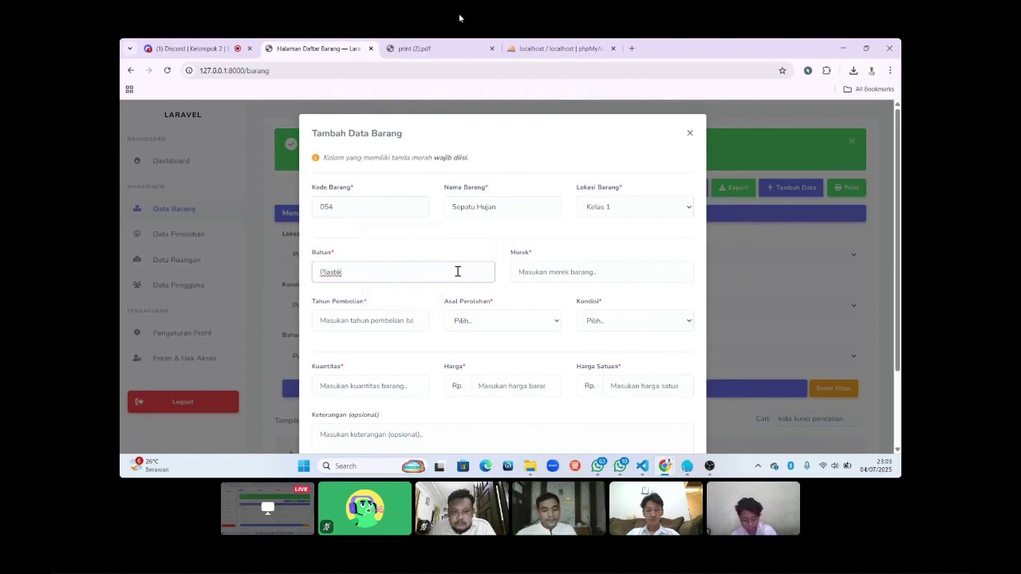
{"action": "left_click", "coordinate": [549, 276]}
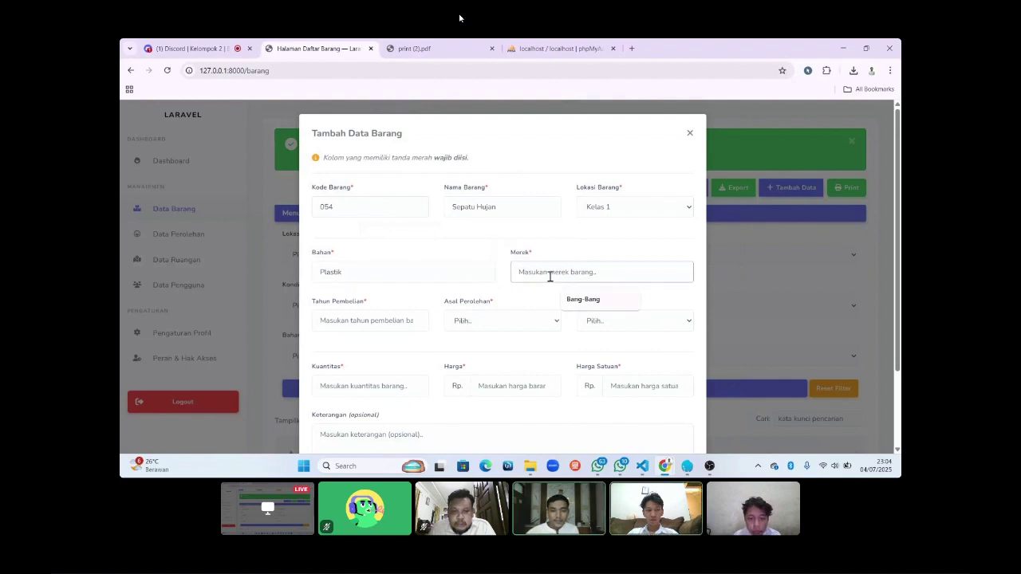
{"action": "type", "text": "Swallow"}
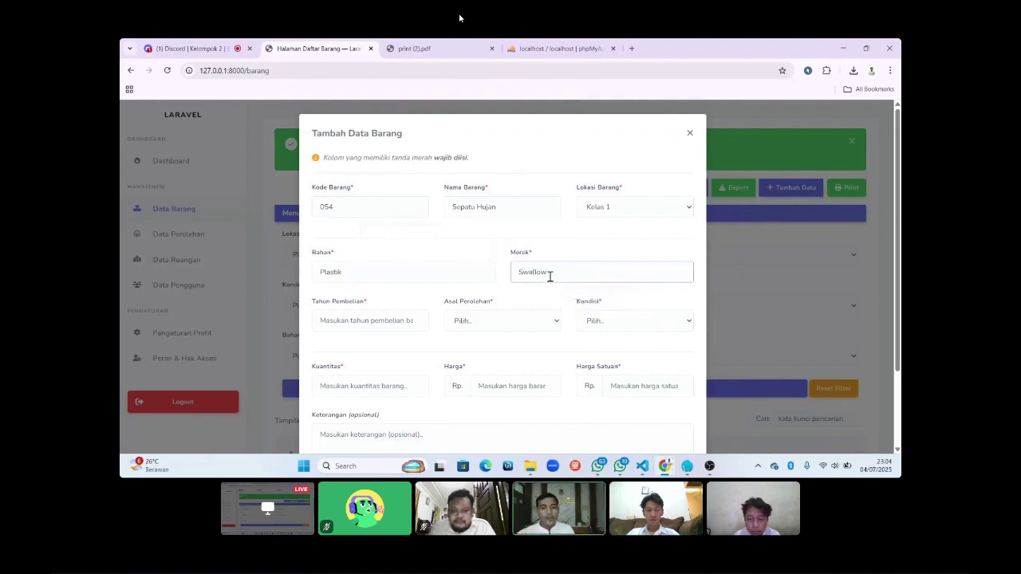
{"action": "left_click", "coordinate": [361, 320]}
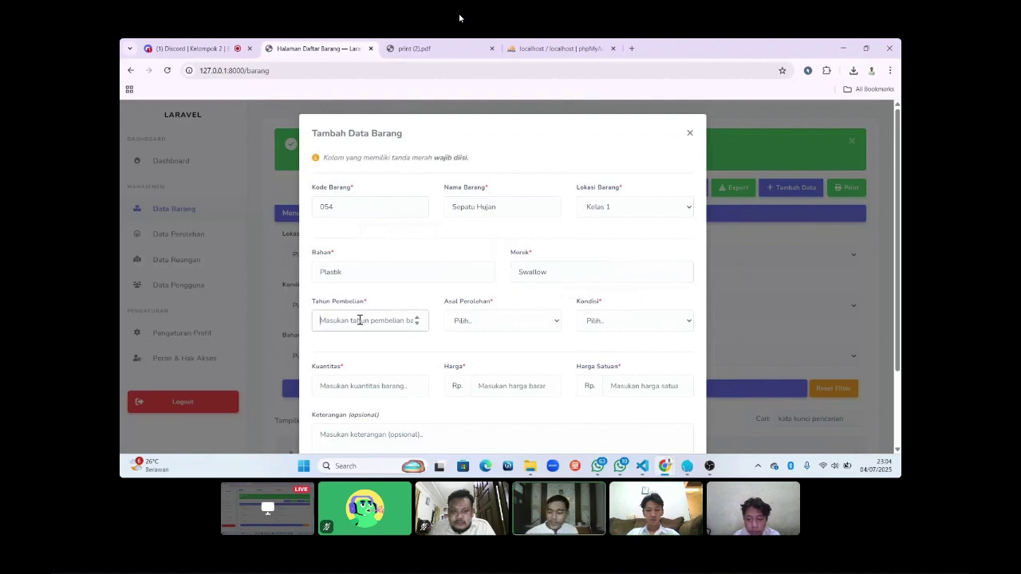
Enter purchase year 2025, funding source BOSDA and condition Baik.
{"action": "type", "text": "2025"}
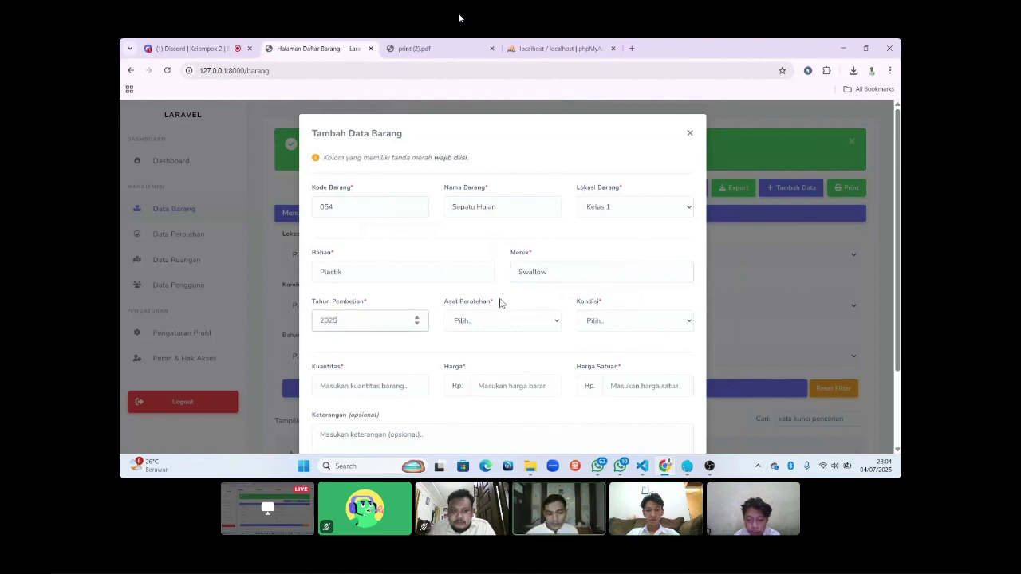
{"action": "left_click", "coordinate": [506, 319]}
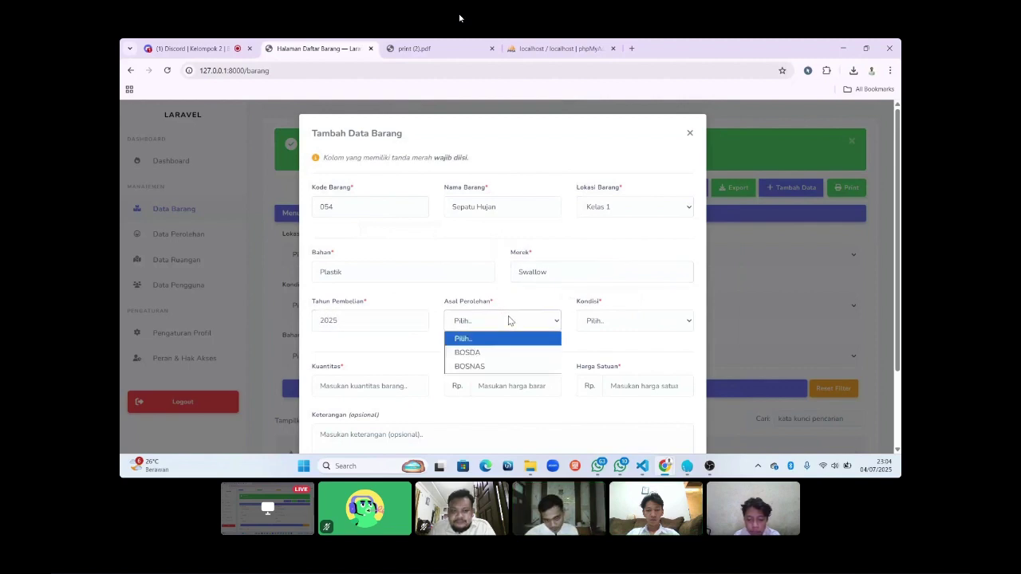
{"action": "left_click", "coordinate": [492, 360]}
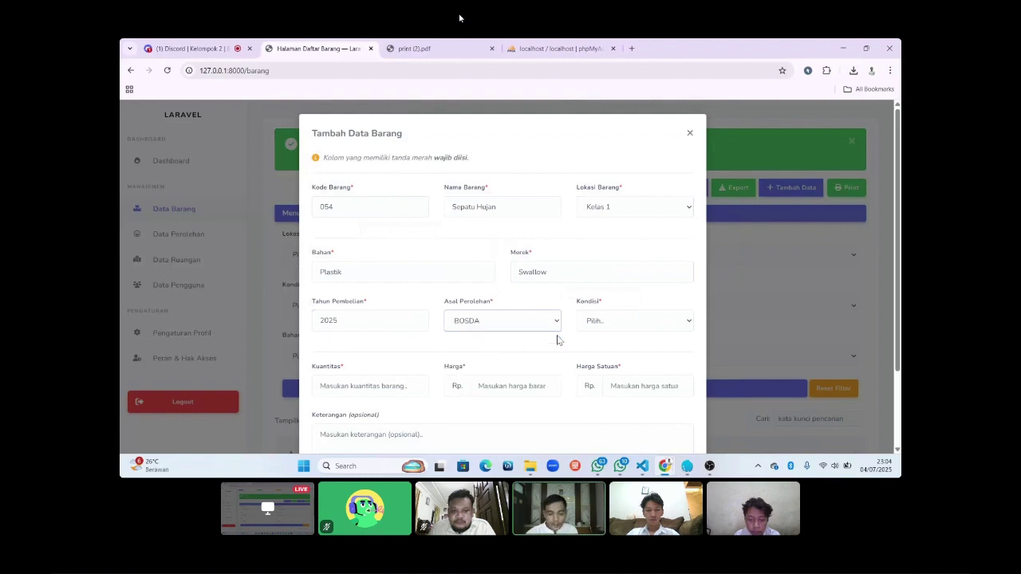
{"action": "left_click", "coordinate": [601, 326]}
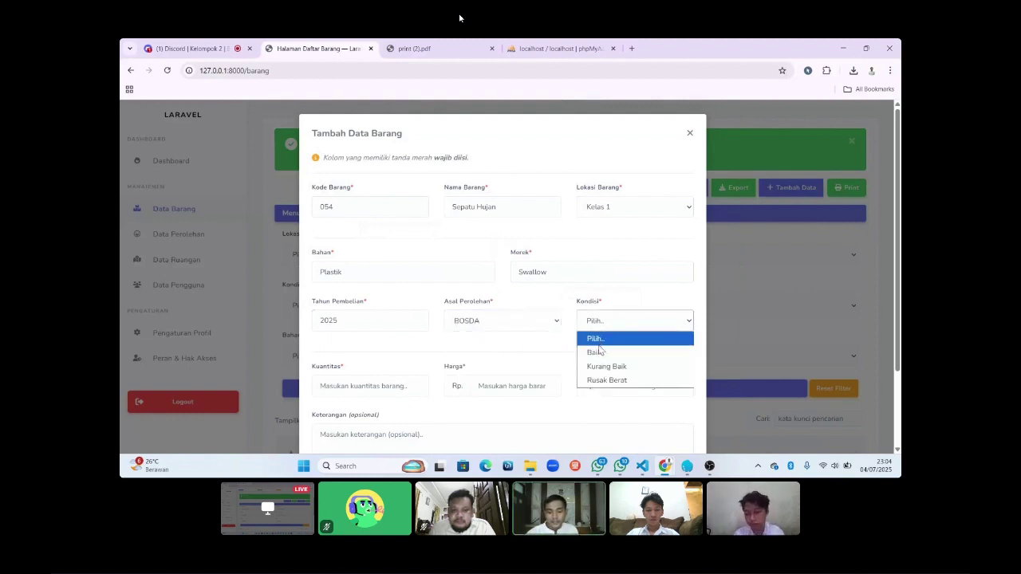
{"action": "left_click", "coordinate": [595, 354]}
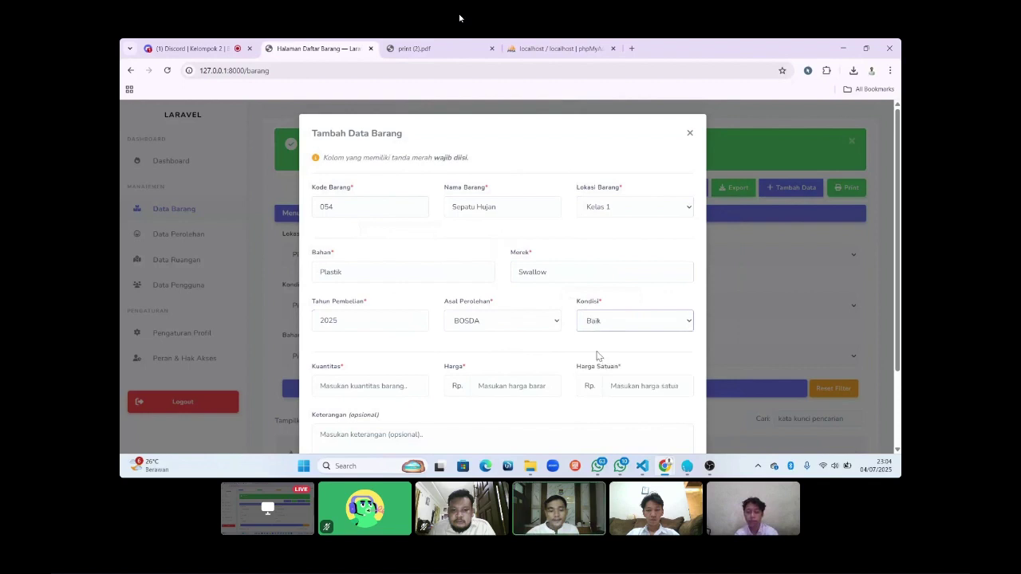
Enter quantity 20, price 100000, unit price 10, and start the note Belum Digunakan.
{"action": "left_click", "coordinate": [351, 385]}
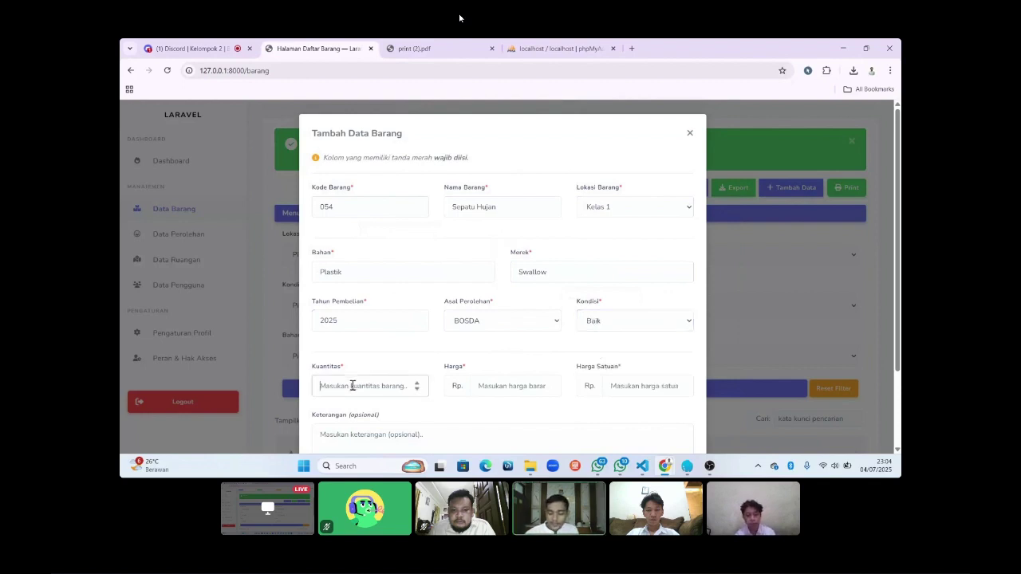
{"action": "type", "text": "20"}
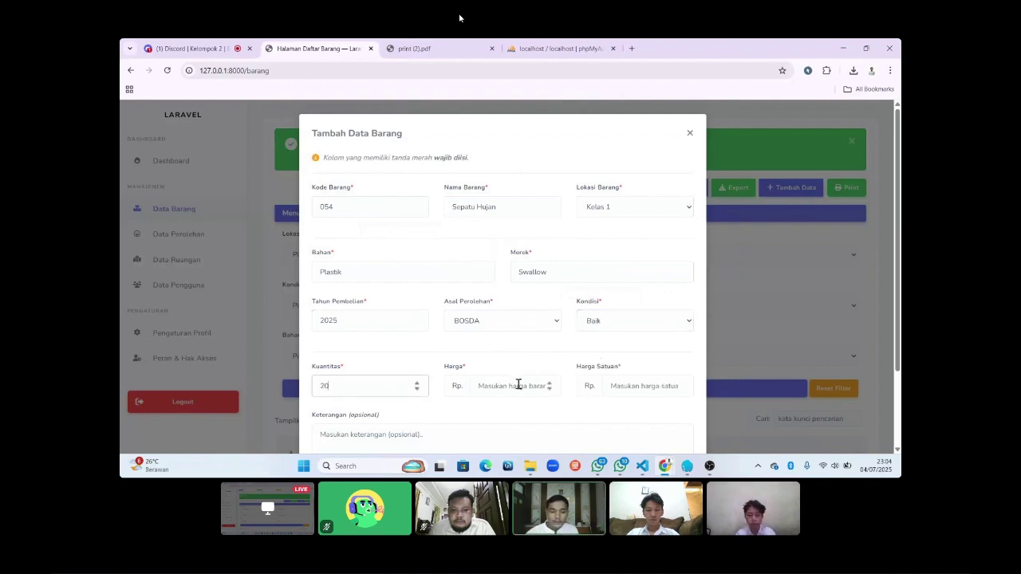
{"action": "left_click", "coordinate": [519, 386]}
{"action": "type", "text": "1"}
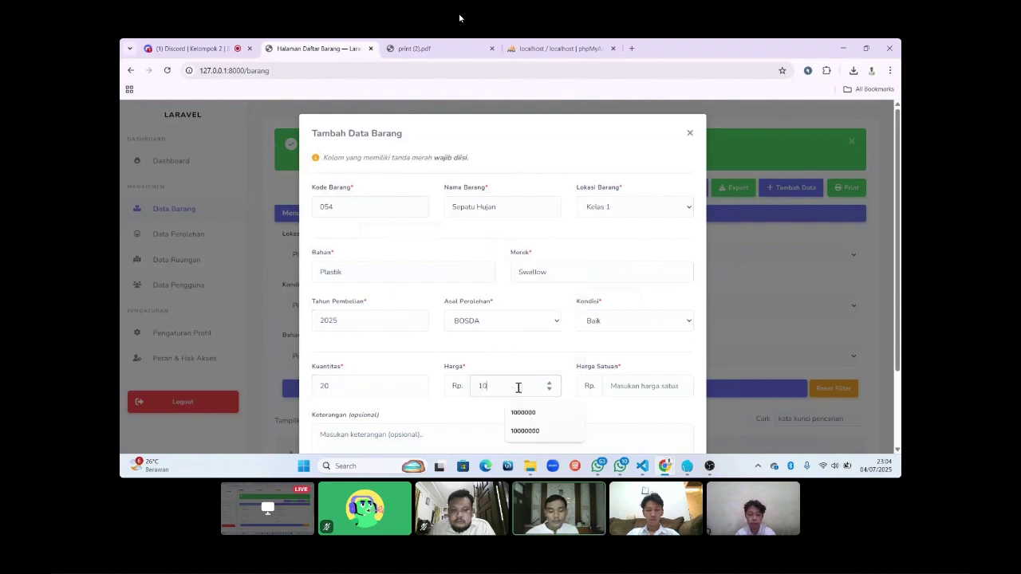
{"action": "type", "text": "0"}
{"action": "left_click", "coordinate": [618, 388]}
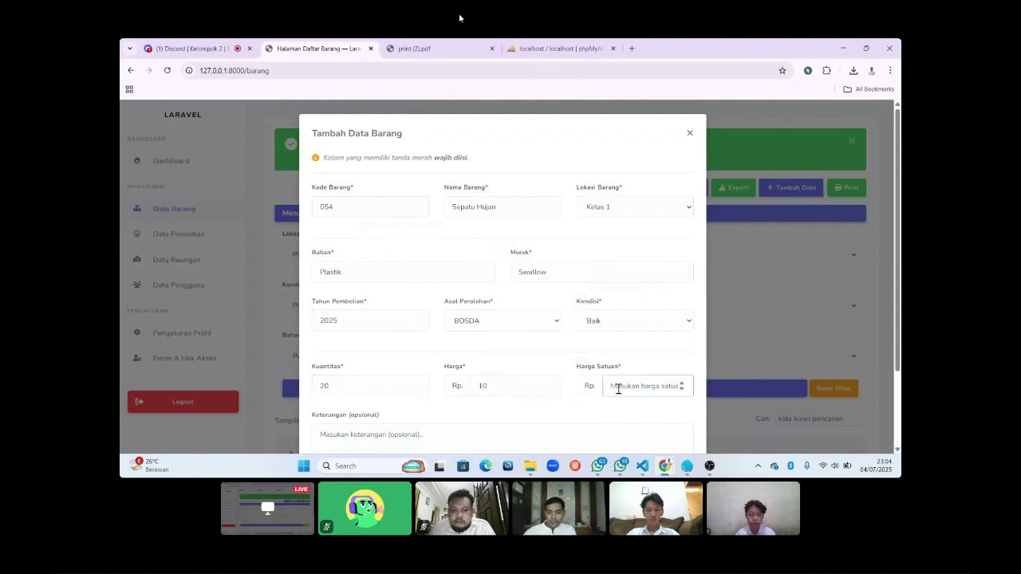
{"action": "left_click", "coordinate": [502, 386]}
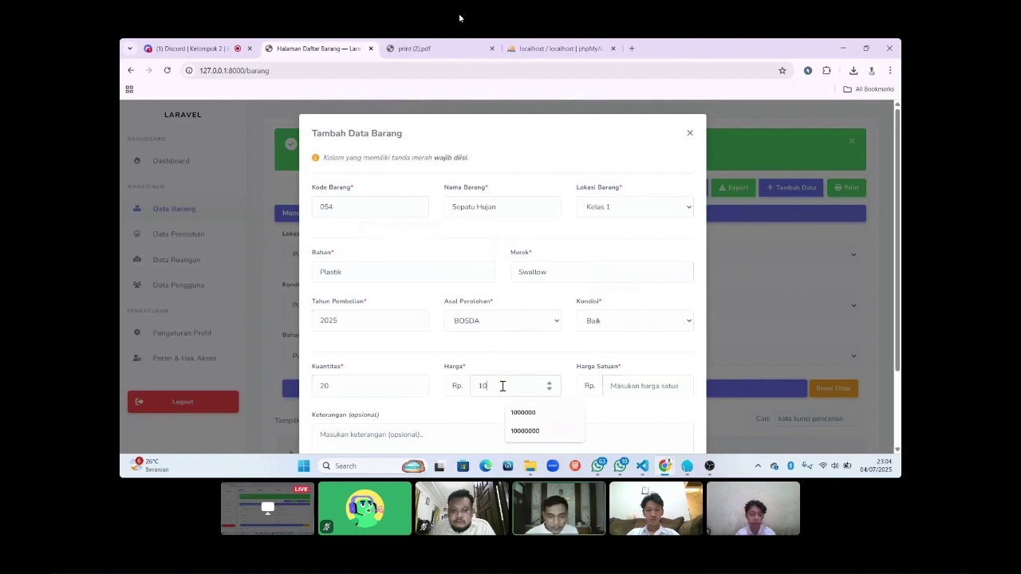
{"action": "type", "text": "00000"}
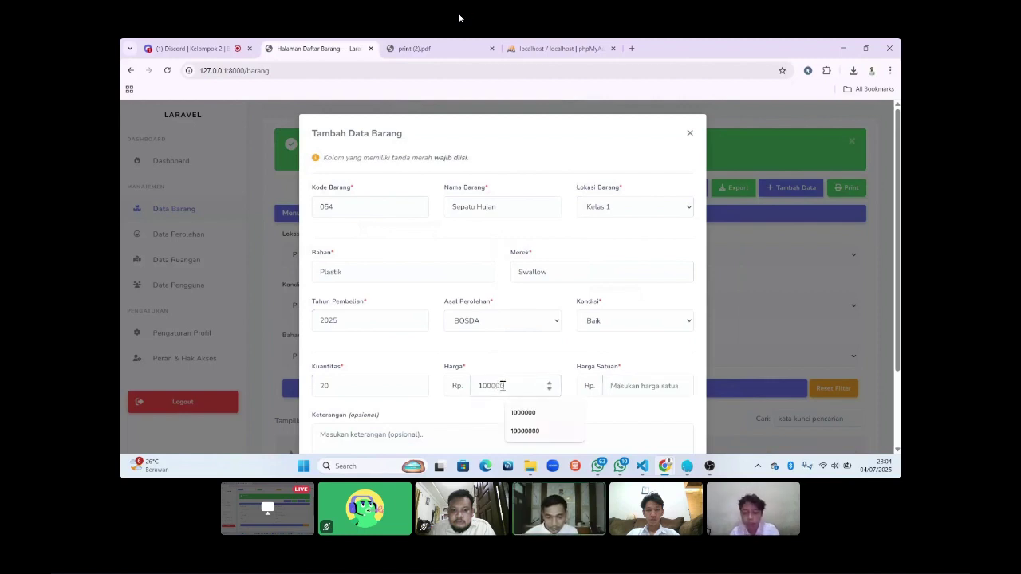
{"action": "left_click", "coordinate": [616, 386]}
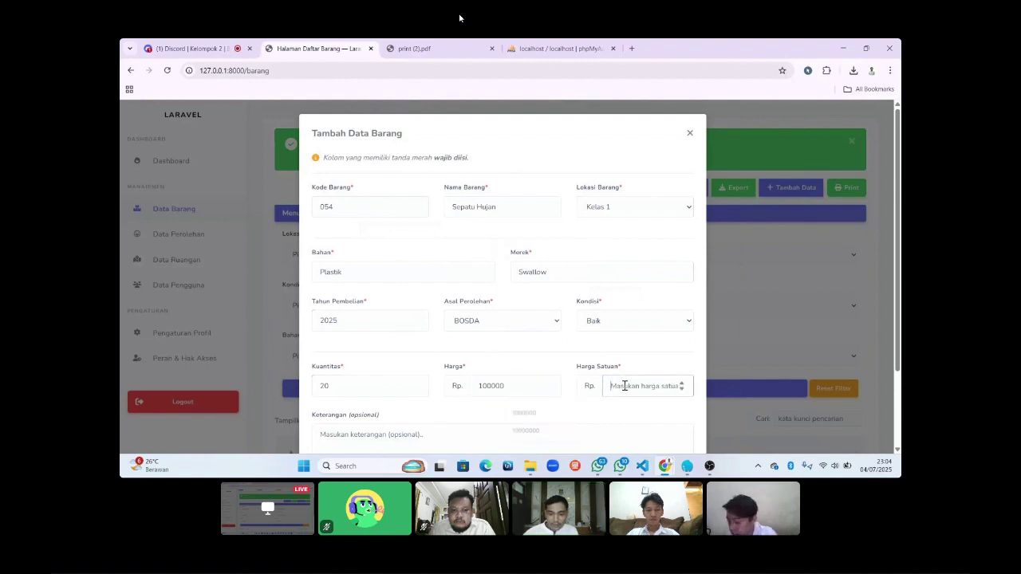
{"action": "type", "text": "10"}
{"action": "scroll", "coordinate": [623, 386], "scroll_direction": "down", "scroll_amount": 2}
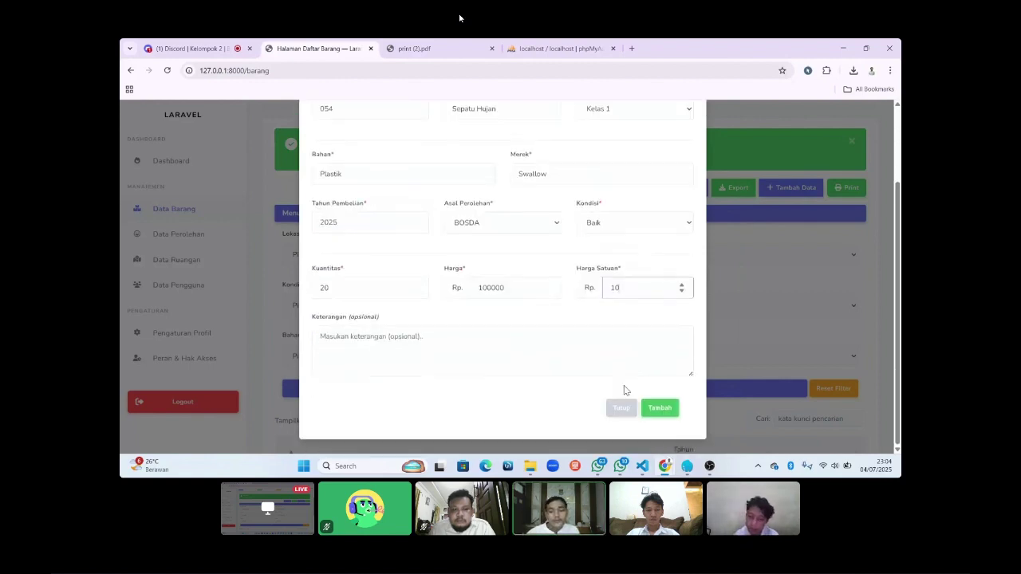
{"action": "left_click", "coordinate": [464, 350]}
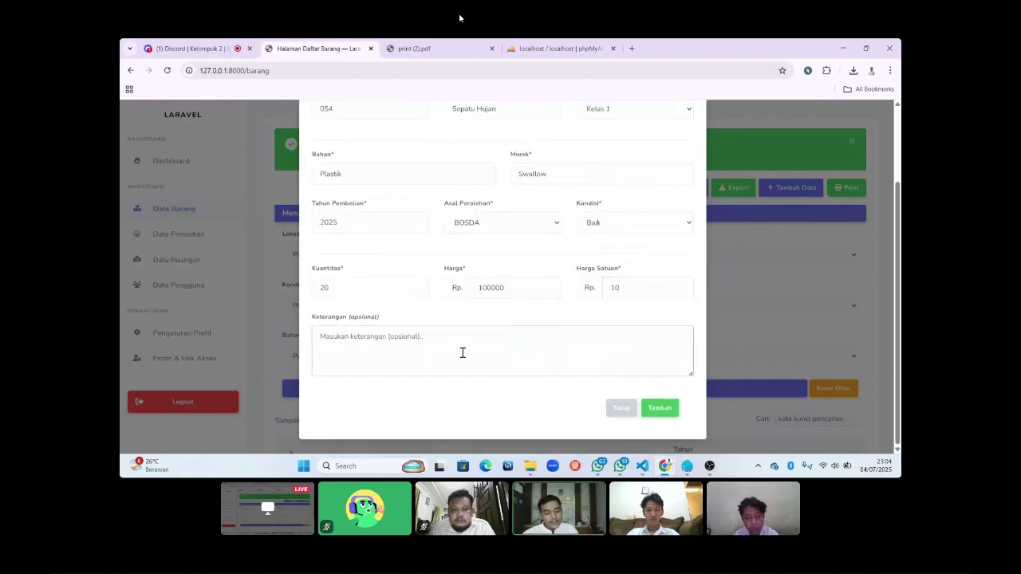
{"action": "type", "text": "Belum Dig"}
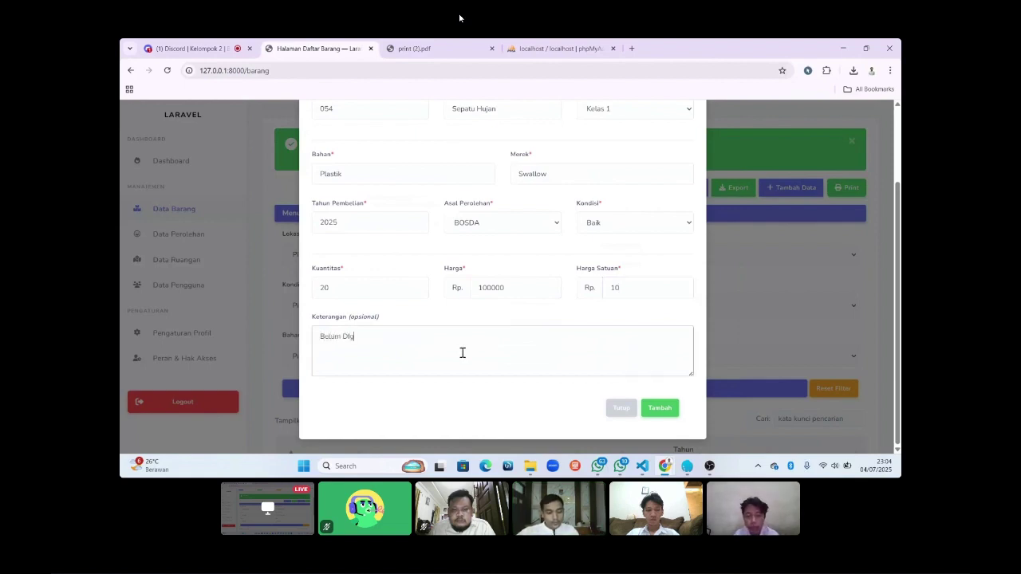
{"action": "type", "text": "unakan"}
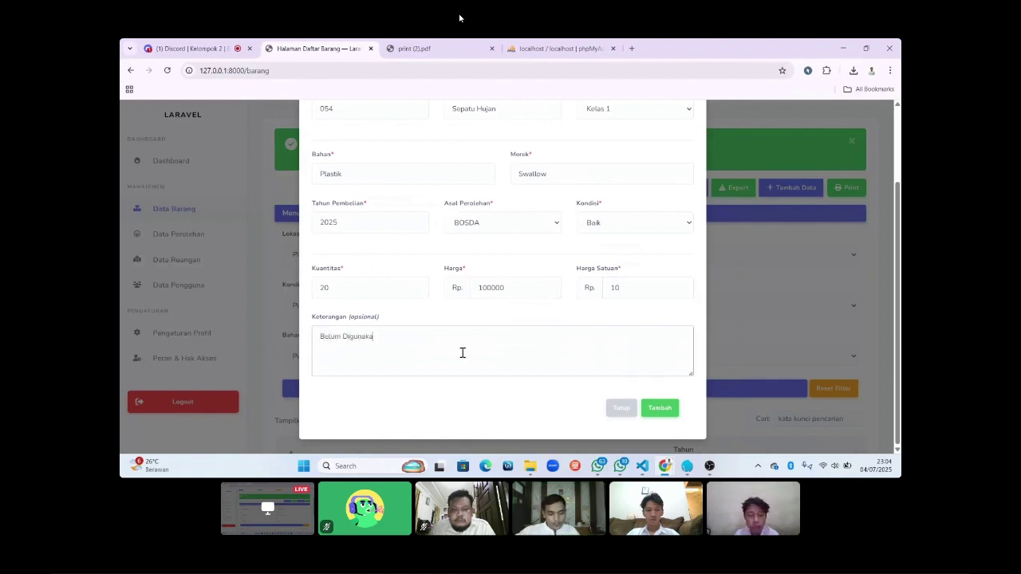
Submit Sepatu Hujan and view its details from the first row of the item table.
{"action": "left_click", "coordinate": [663, 410]}
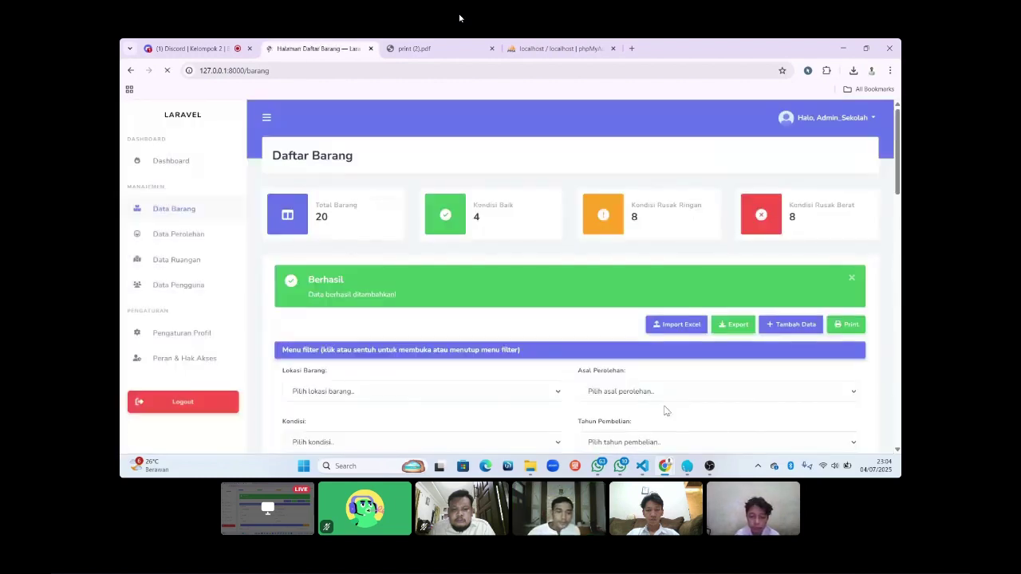
{"action": "scroll", "coordinate": [586, 367], "scroll_direction": "down", "scroll_amount": 5}
{"action": "scroll", "coordinate": [586, 370], "scroll_direction": "down", "scroll_amount": 1}
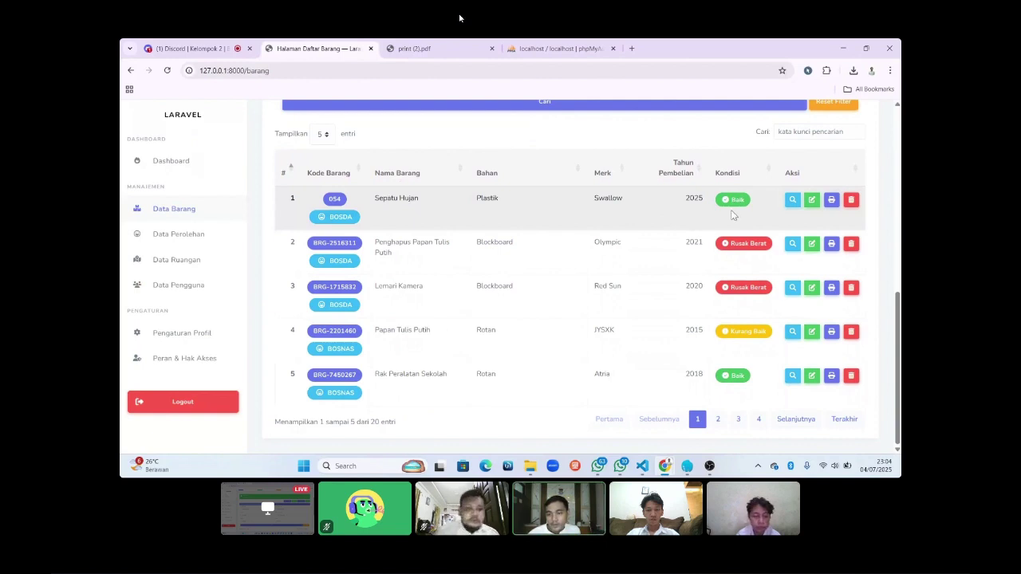
{"action": "scroll", "coordinate": [732, 214], "scroll_direction": "up", "scroll_amount": 1}
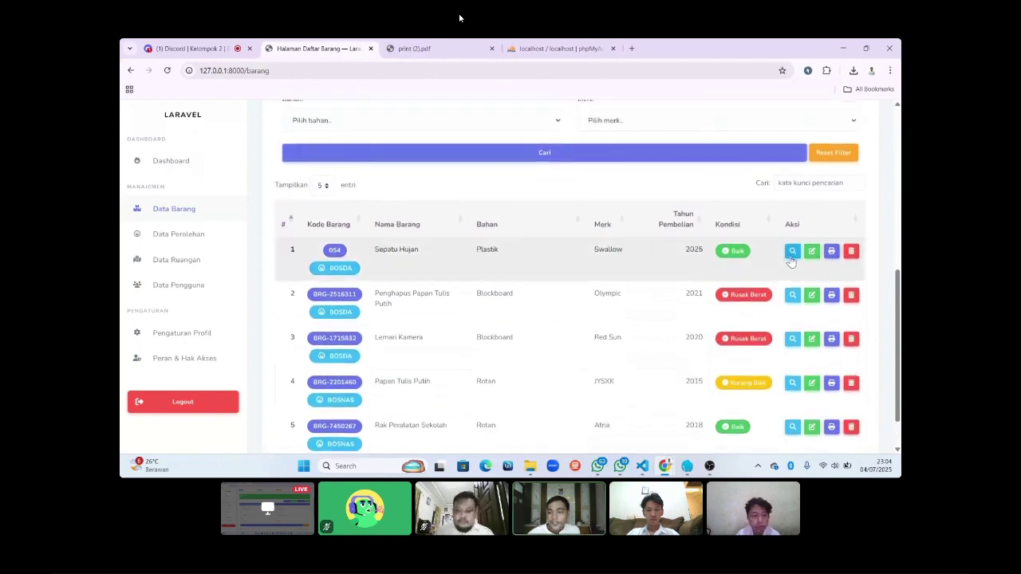
{"action": "left_click", "coordinate": [791, 254]}
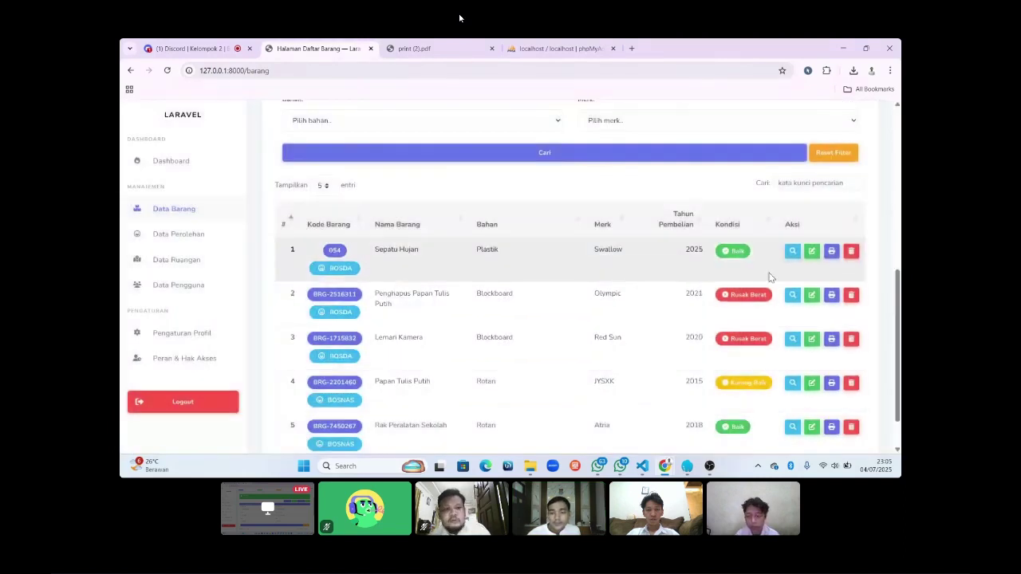
Print the Sepatu Hujan label to print (3).pdf, view it, then return to the item list.
{"action": "left_click", "coordinate": [831, 254]}
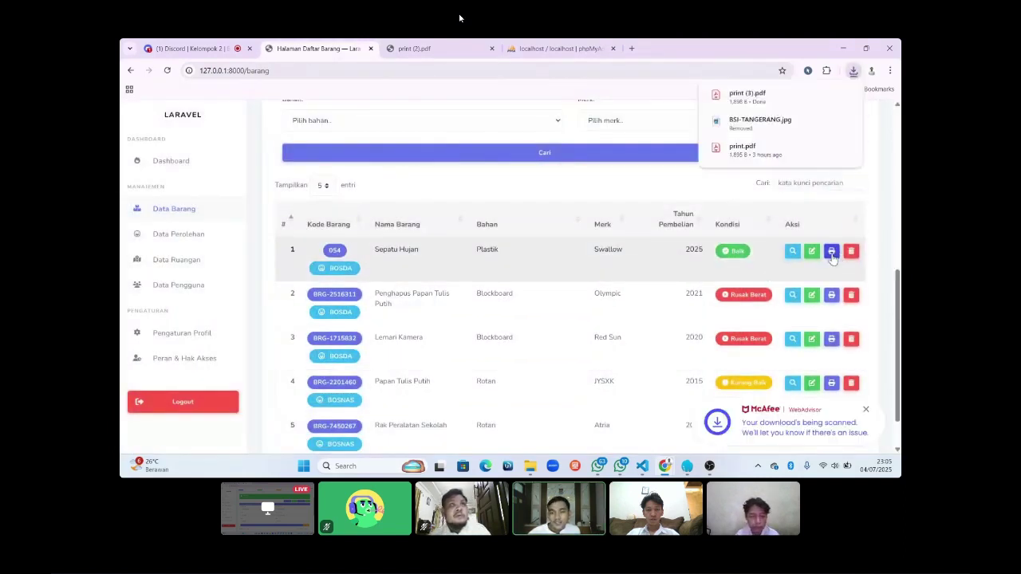
{"action": "left_click", "coordinate": [756, 101]}
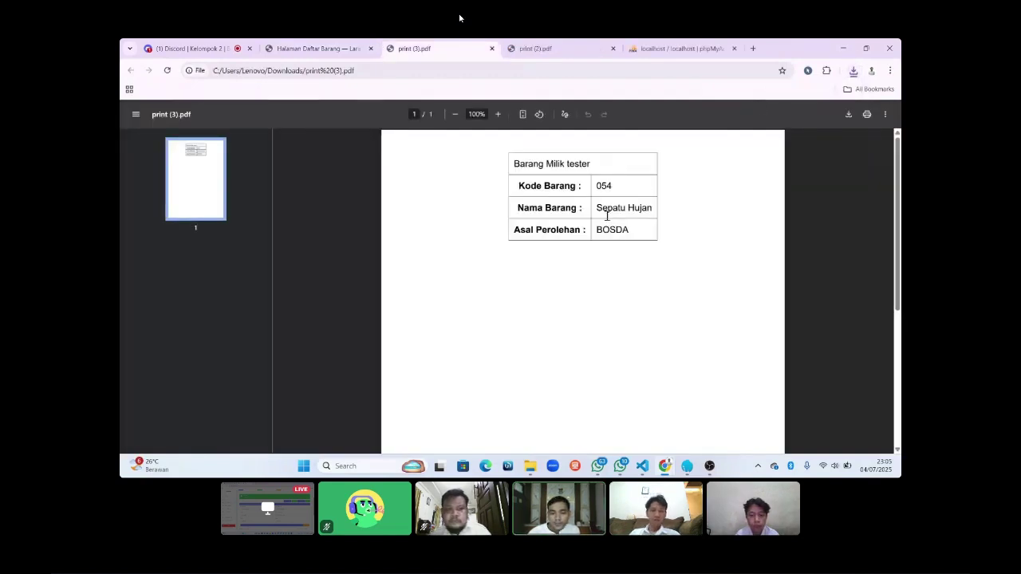
{"action": "left_click", "coordinate": [311, 47]}
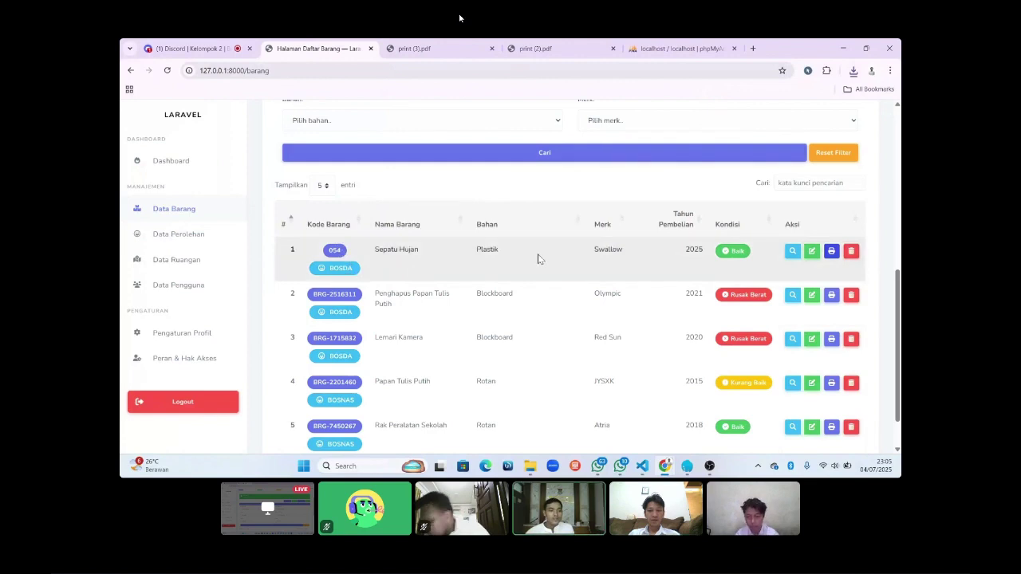
{"action": "scroll", "coordinate": [538, 259], "scroll_direction": "up", "scroll_amount": 5}
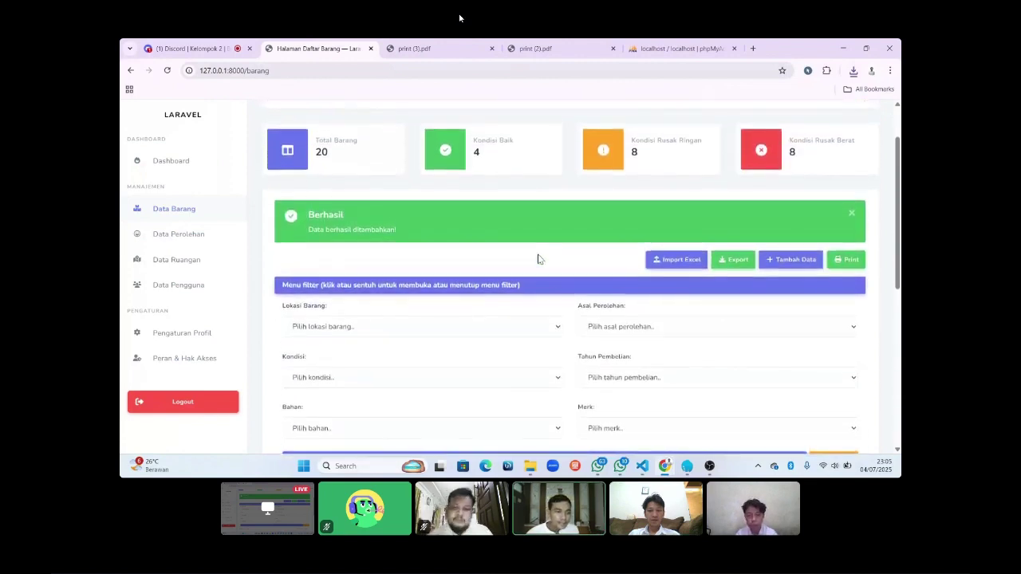
Scroll back up to the top of the item list page.
{"action": "scroll", "coordinate": [537, 258], "scroll_direction": "up", "scroll_amount": 2}
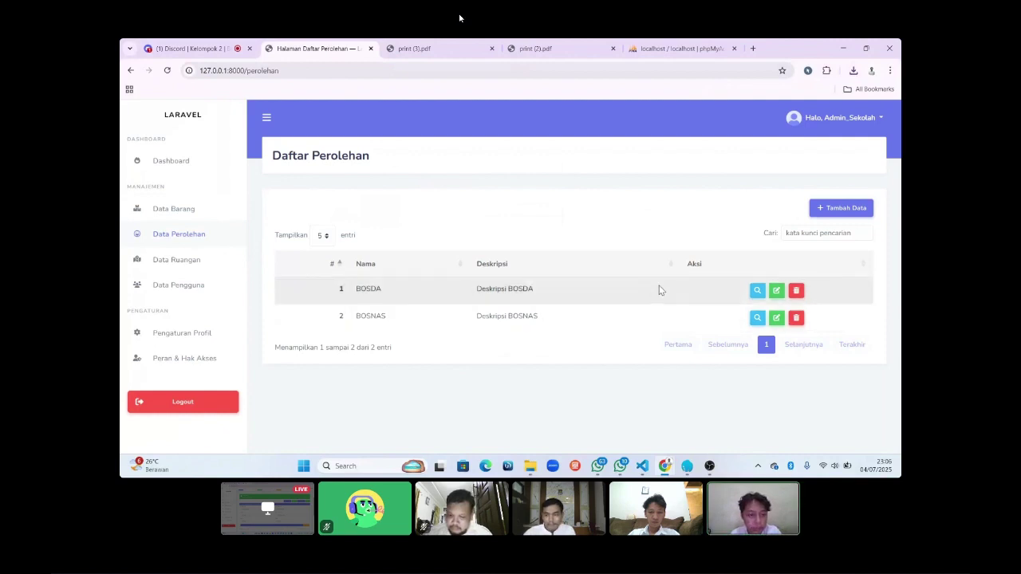
Add acquisition source INFAQ with the description 'Dana dari Donatur'.
{"action": "left_click", "coordinate": [858, 211]}
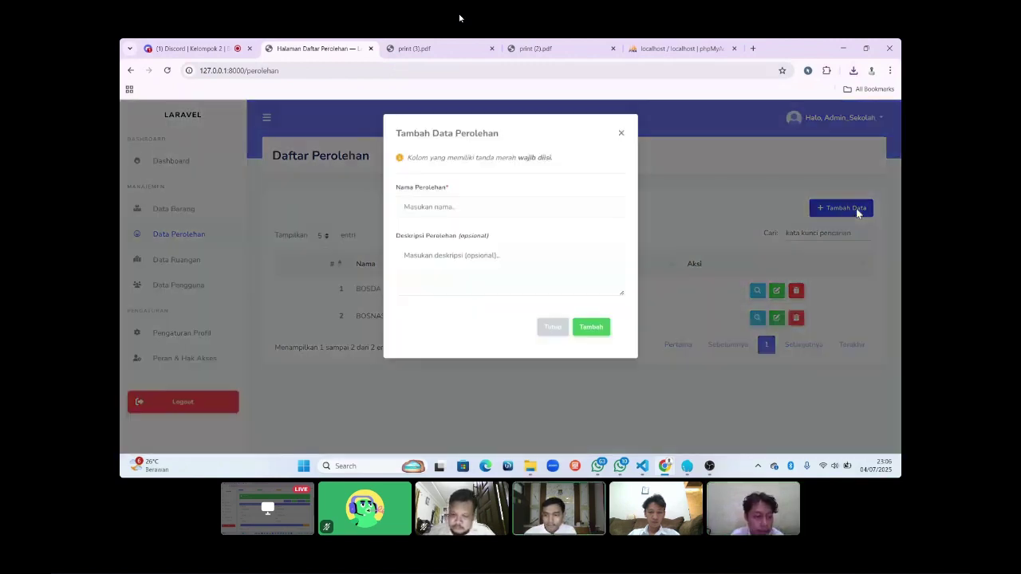
{"action": "left_click", "coordinate": [564, 210]}
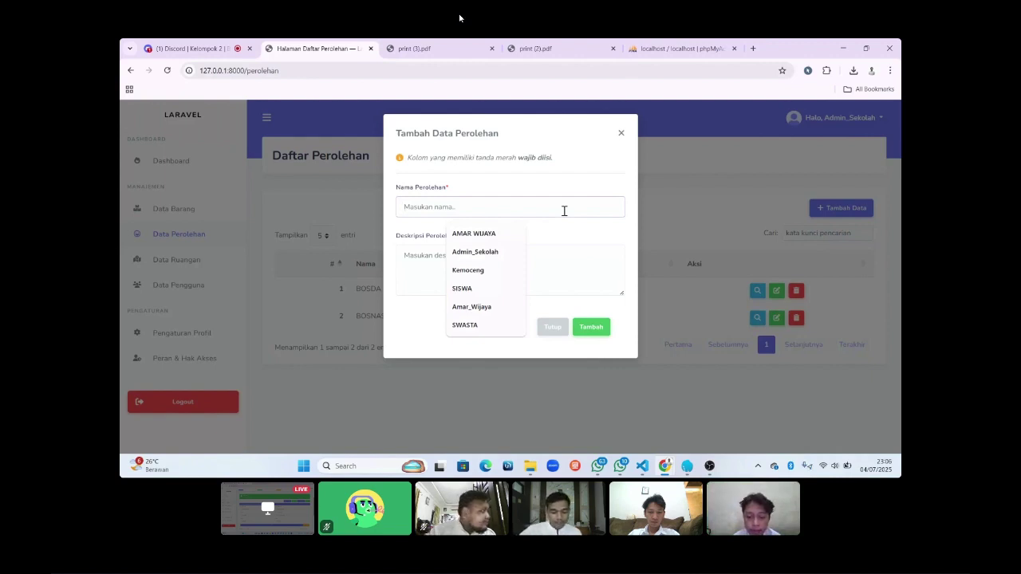
{"action": "type", "text": "I"}
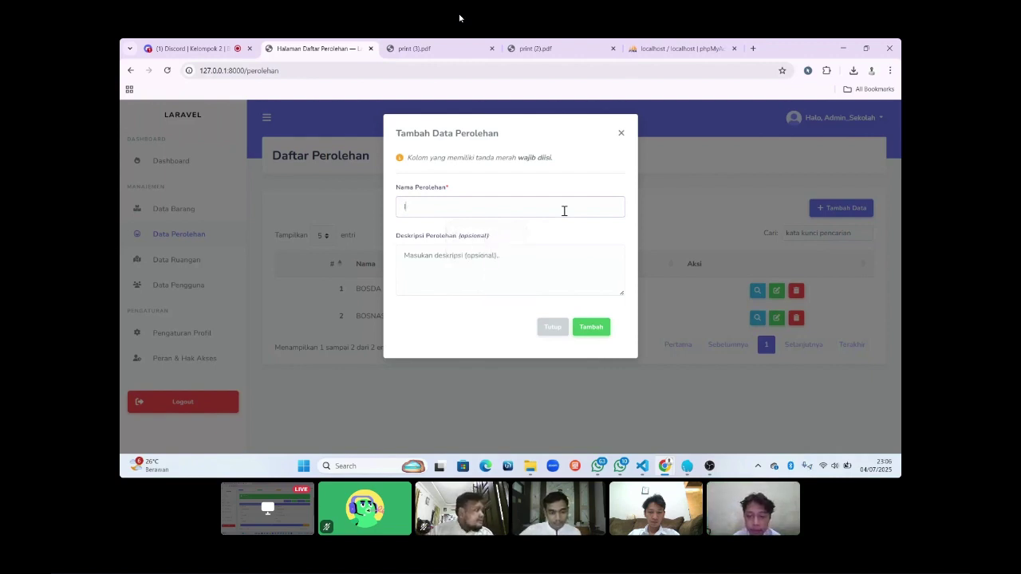
{"action": "type", "text": "NFAQ"}
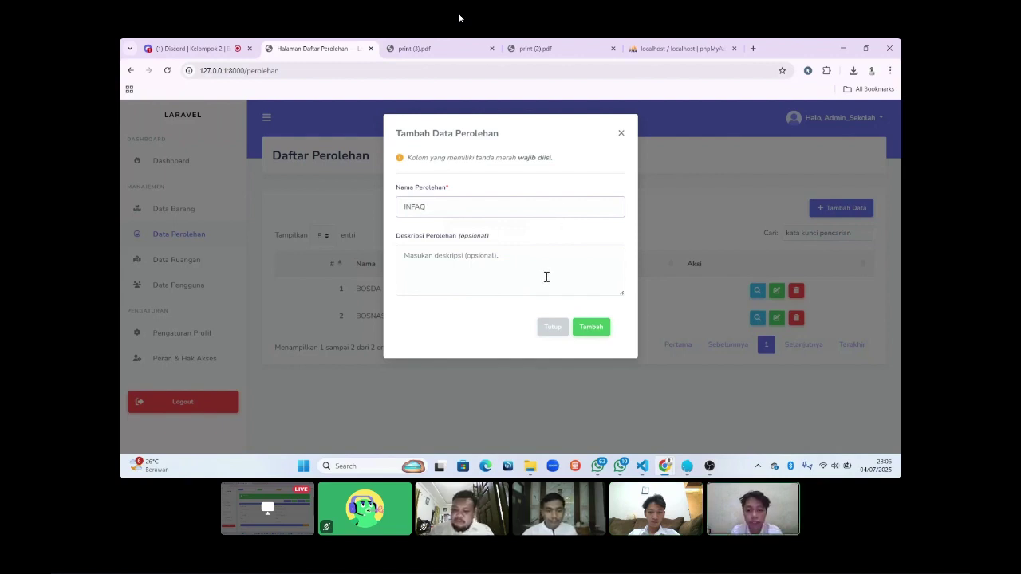
{"action": "left_click", "coordinate": [546, 277]}
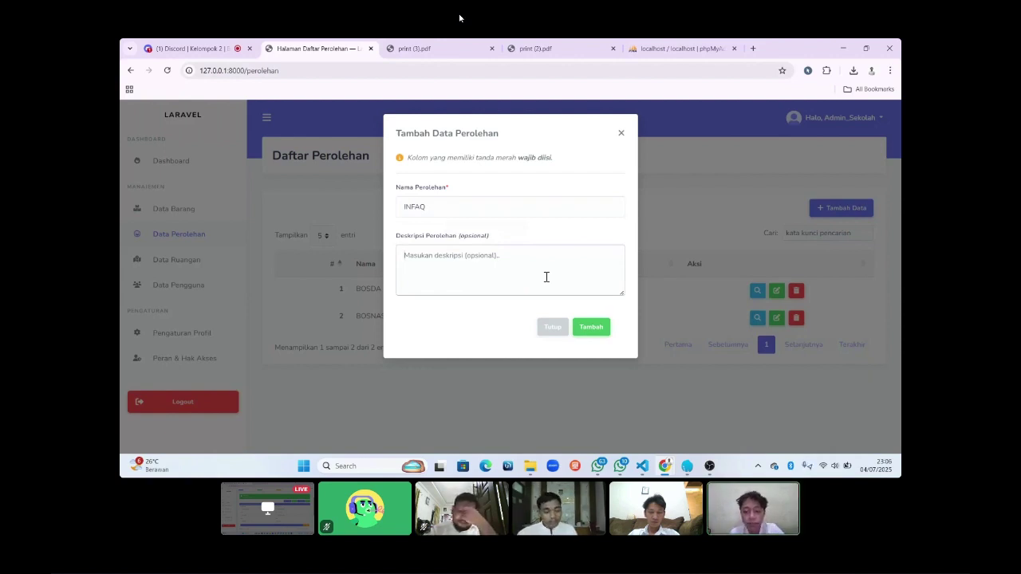
{"action": "type", "text": "Dana dar"}
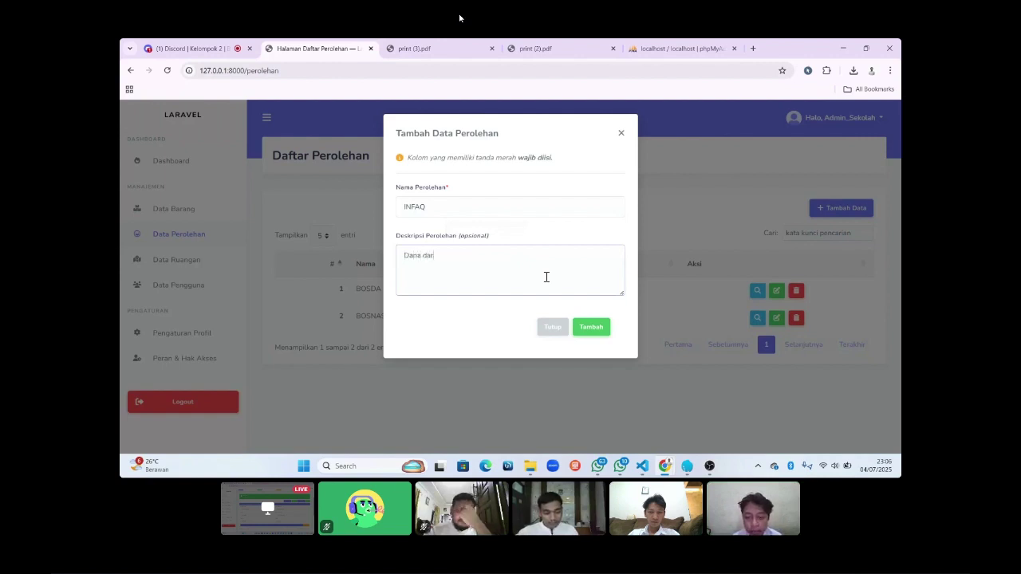
{"action": "type", "text": "i Donatur"}
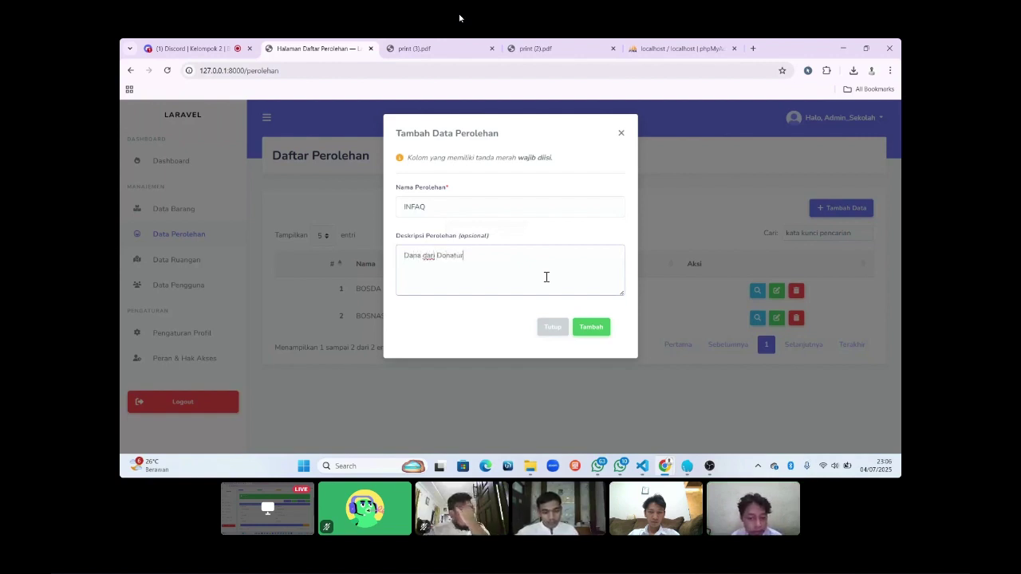
{"action": "left_click", "coordinate": [594, 338]}
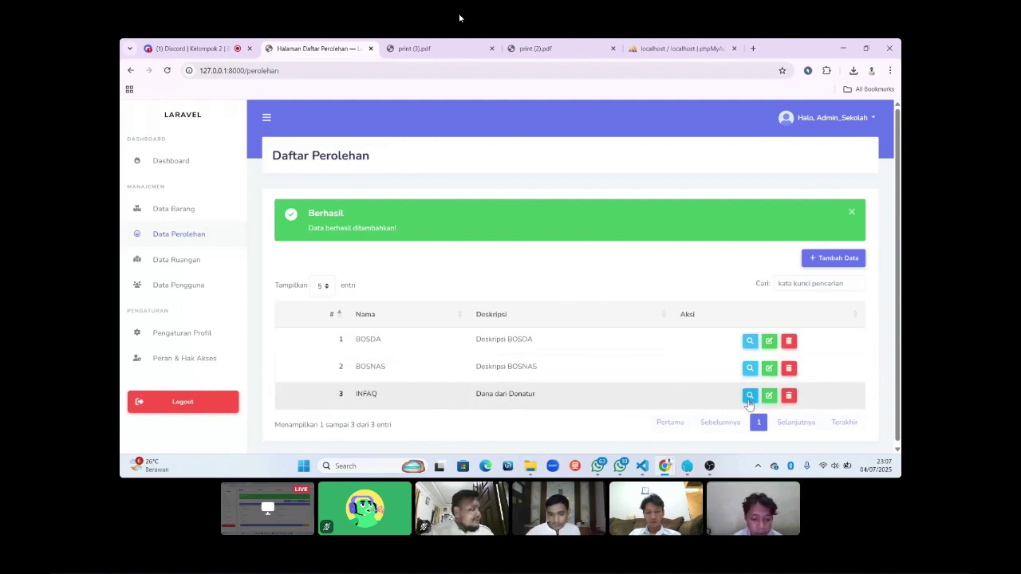
Check the INFAQ entry's details, then rename it to Donatur.
{"action": "left_click", "coordinate": [749, 398]}
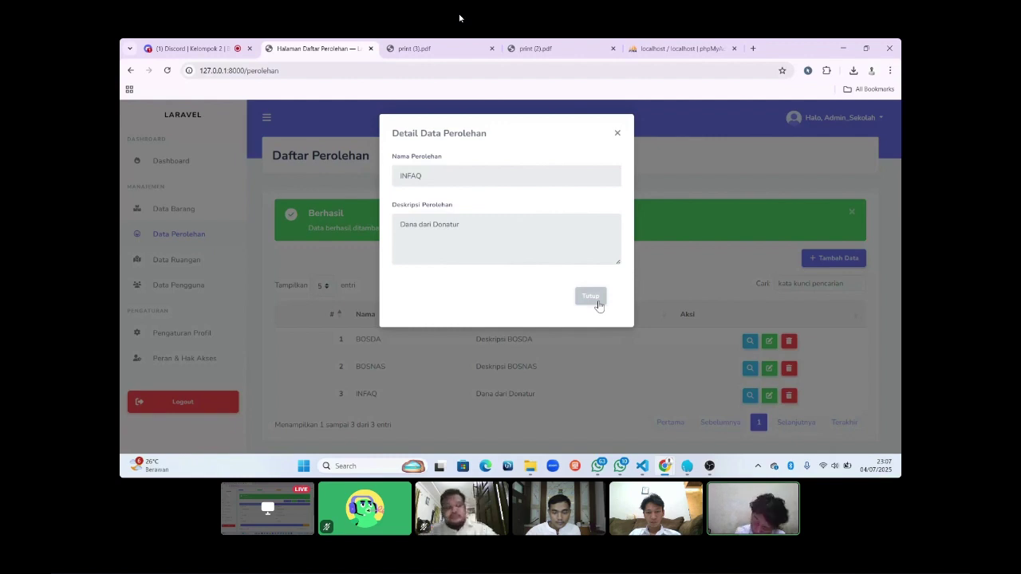
{"action": "left_click", "coordinate": [597, 302]}
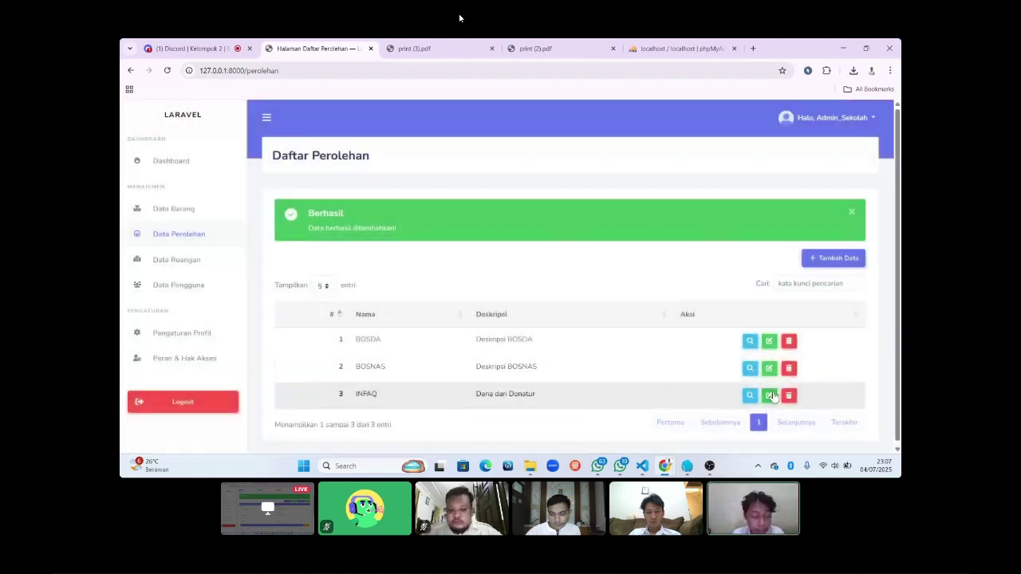
{"action": "left_click", "coordinate": [770, 396]}
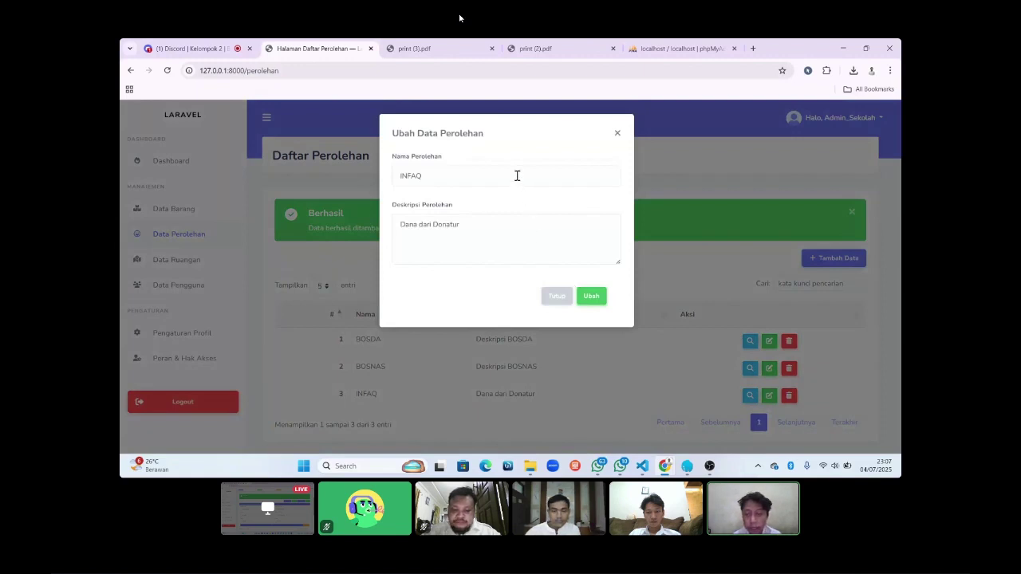
{"action": "left_click", "coordinate": [517, 176]}
{"action": "key", "text": "BackSpace"}
{"action": "key", "text": "BackSpace"}
{"action": "key", "text": "BackSpace"}
{"action": "key", "text": "BackSpace"}
{"action": "key", "text": "BackSpace"}
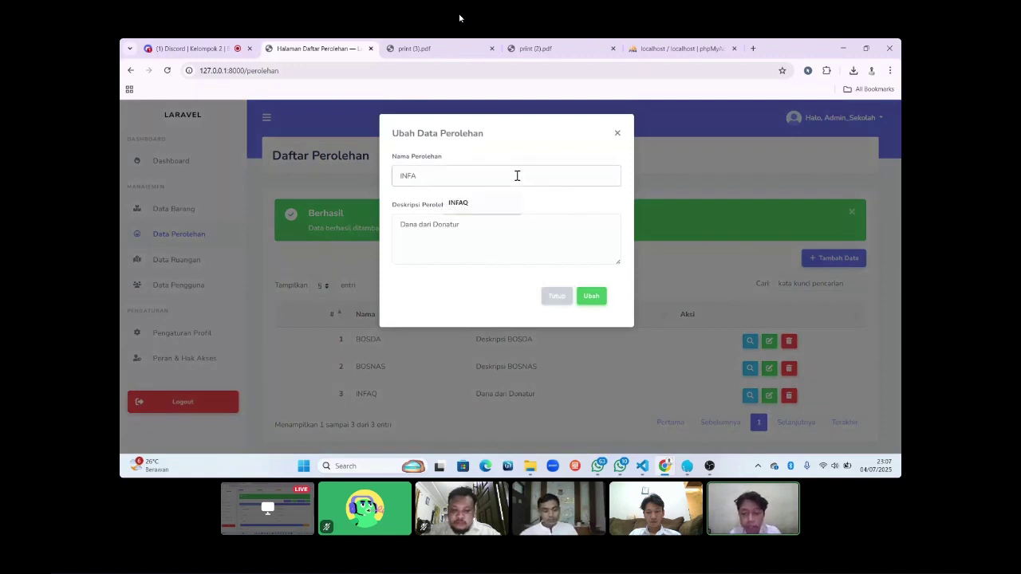
{"action": "type", "text": "Dona"}
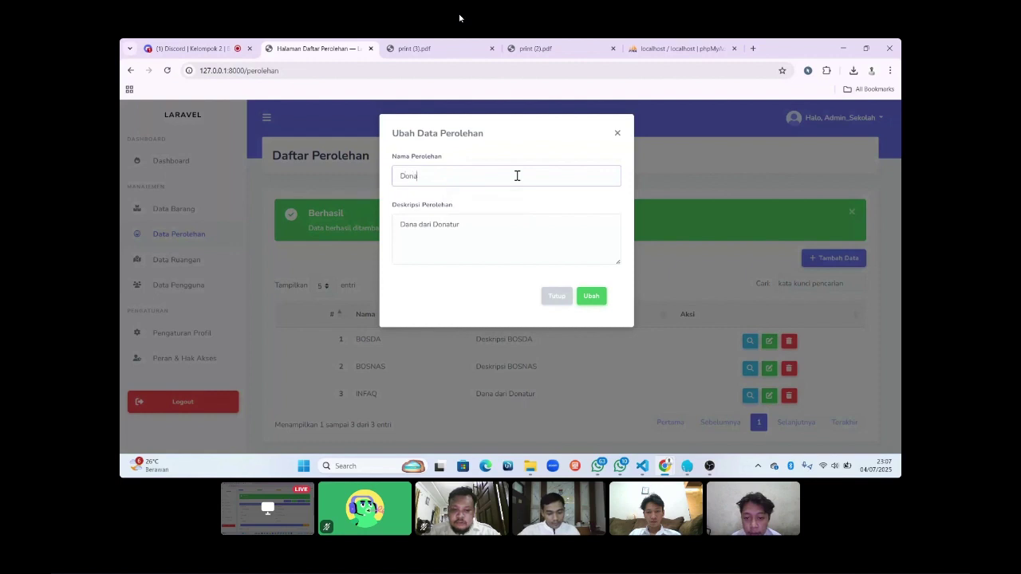
{"action": "type", "text": "tur"}
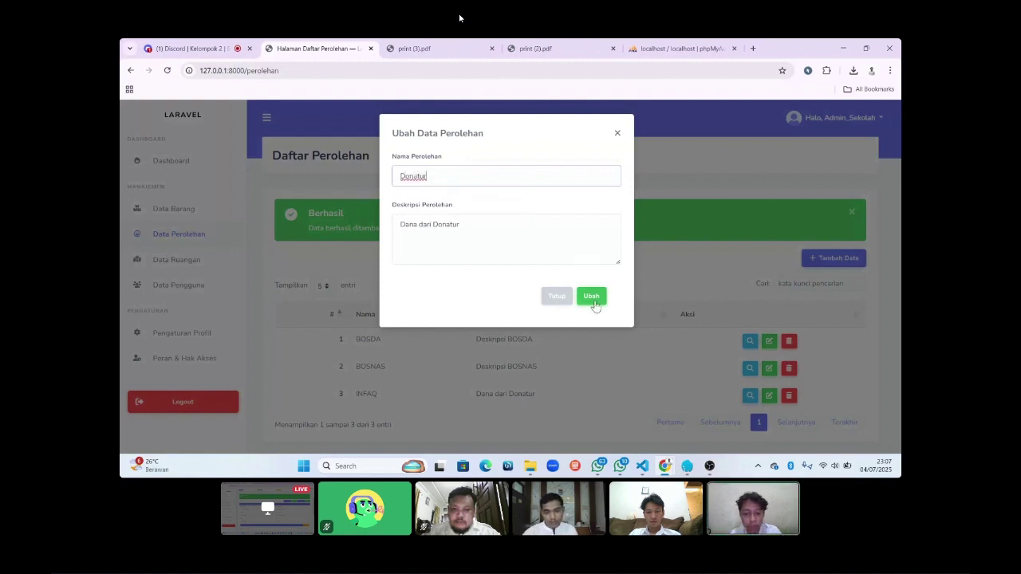
{"action": "left_click", "coordinate": [592, 297]}
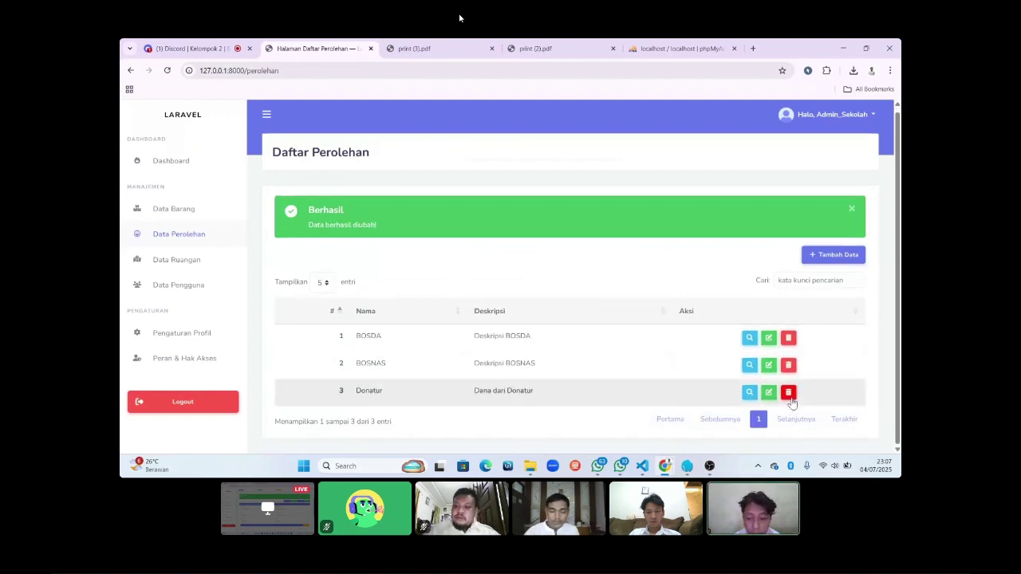
Delete the Donatur acquisition entry, confirming with Ya.
{"action": "left_click", "coordinate": [788, 395]}
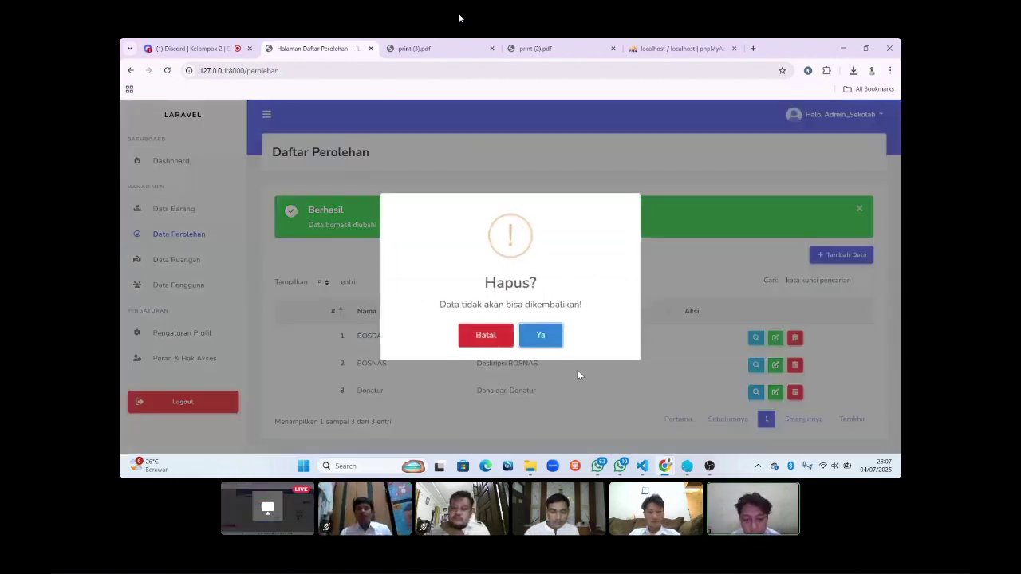
{"action": "left_click", "coordinate": [548, 338]}
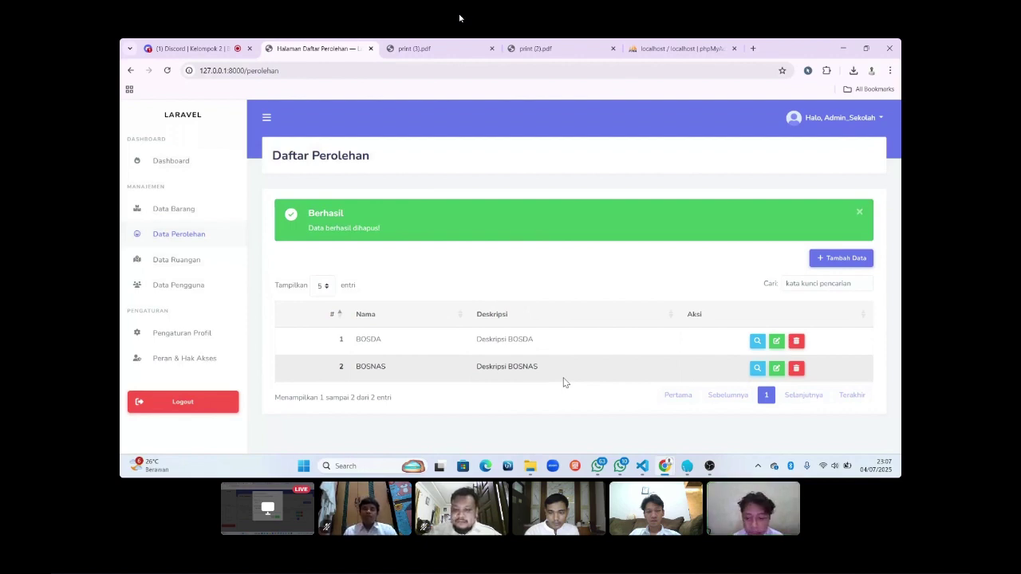
{"action": "left_click", "coordinate": [851, 285]}
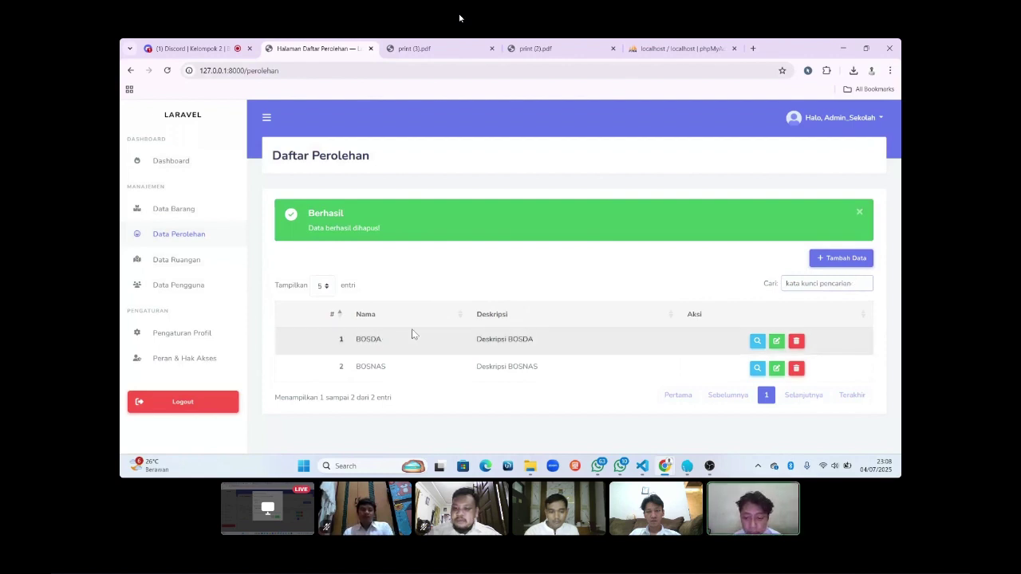
{"action": "left_click", "coordinate": [793, 282]}
{"action": "type", "text": "BOSDA"}
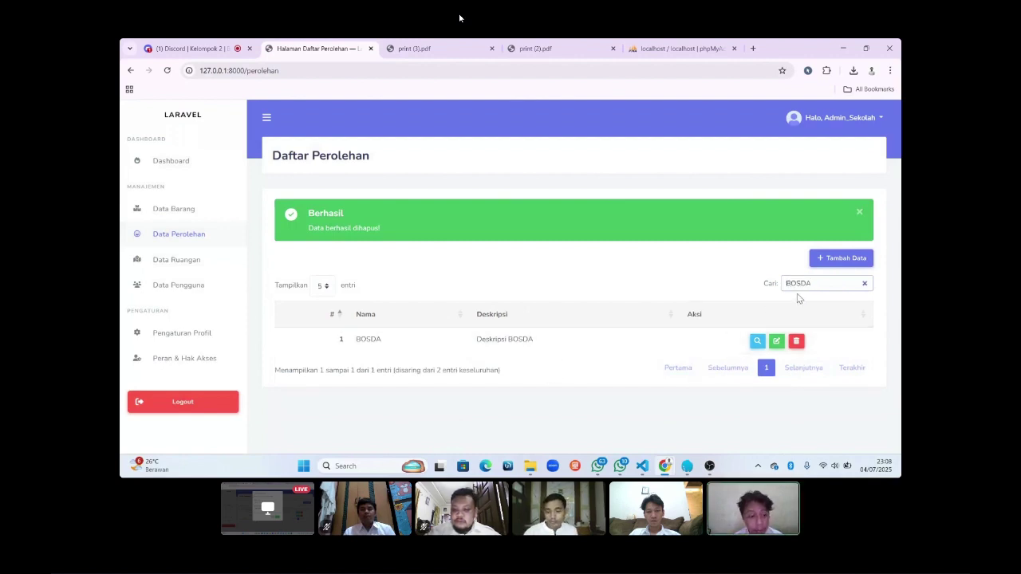
{"action": "key", "text": "BackSpace"}
{"action": "key", "text": "BackSpace"}
{"action": "type", "text": "NAS"}
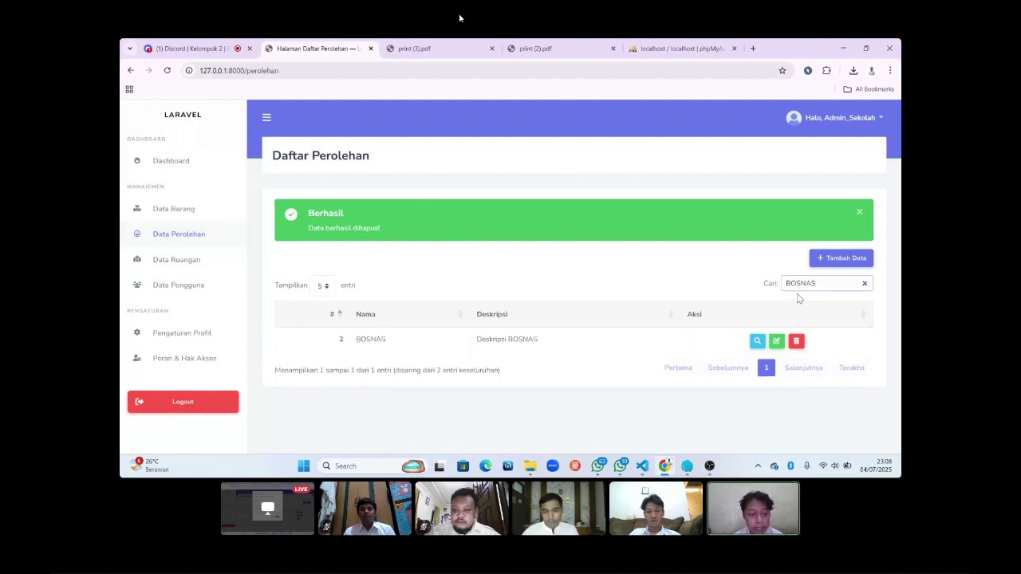
{"action": "left_click", "coordinate": [864, 284]}
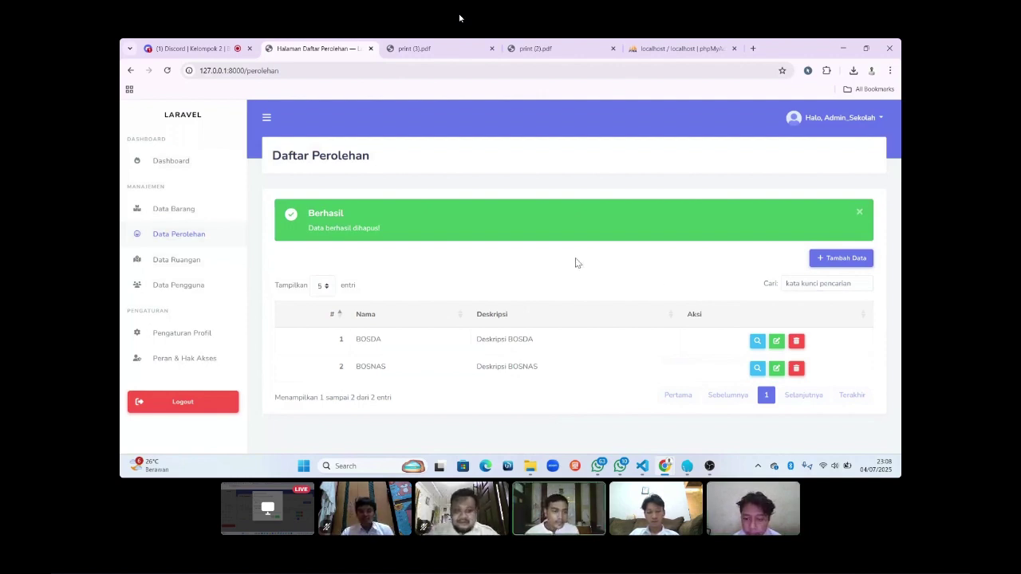
Go to the Data Ruangan room list and open the add-room form.
{"action": "left_click", "coordinate": [186, 263]}
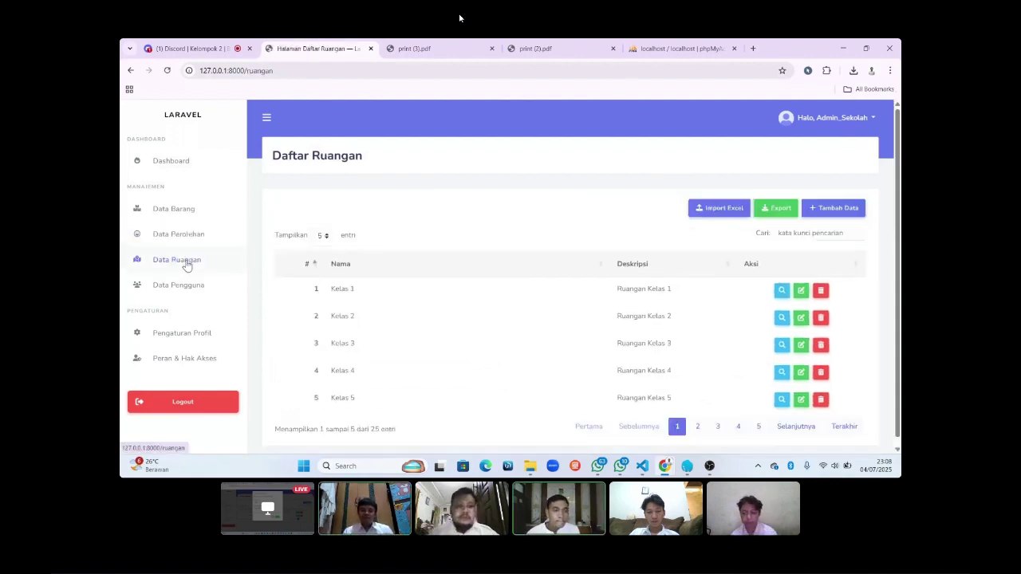
{"action": "scroll", "coordinate": [376, 319], "scroll_direction": "down", "scroll_amount": 1}
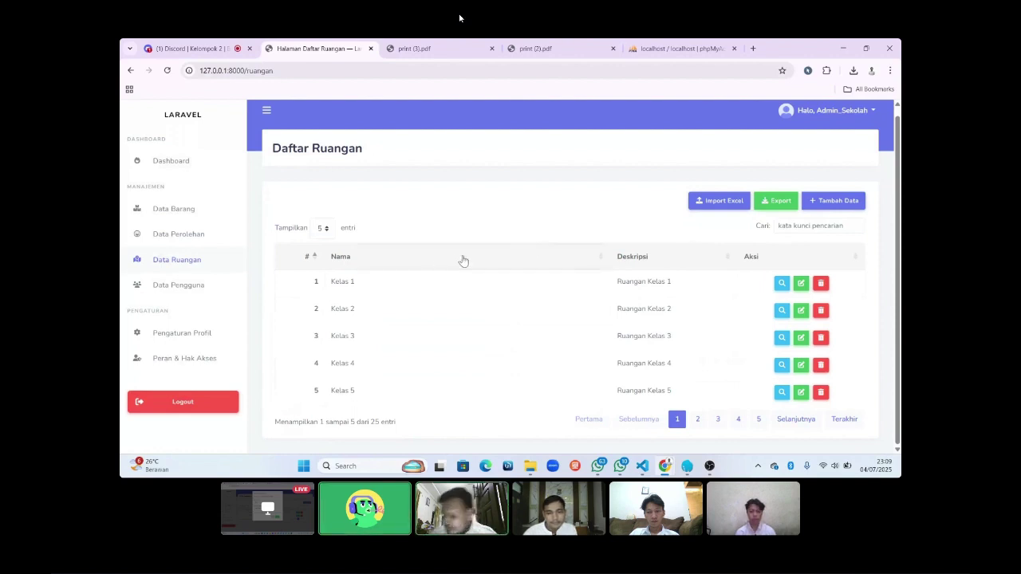
{"action": "left_click", "coordinate": [826, 202]}
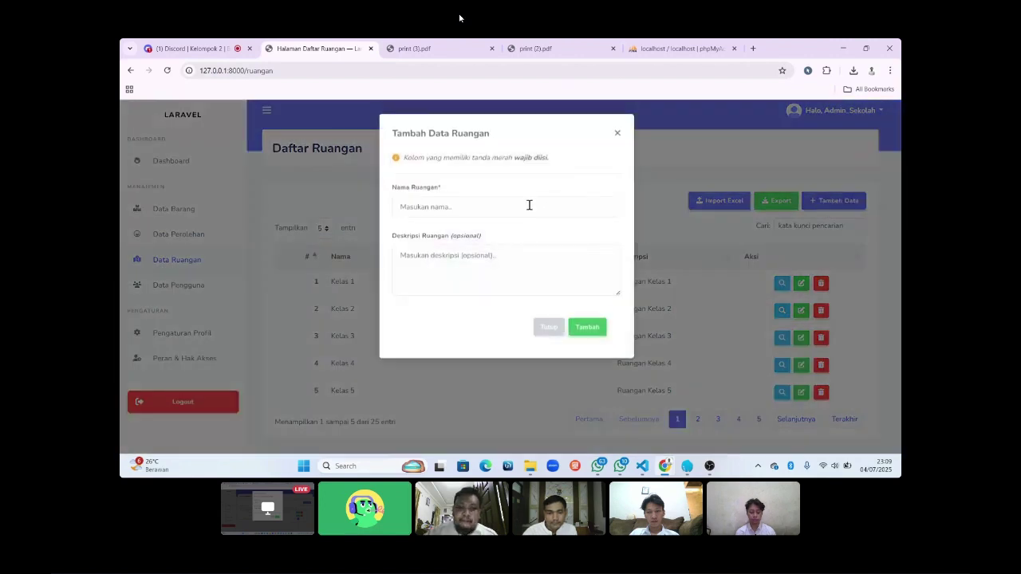
Save a new room named Kelas 6 with description 'Ruangan Kelas 6'.
{"action": "left_click", "coordinate": [528, 206]}
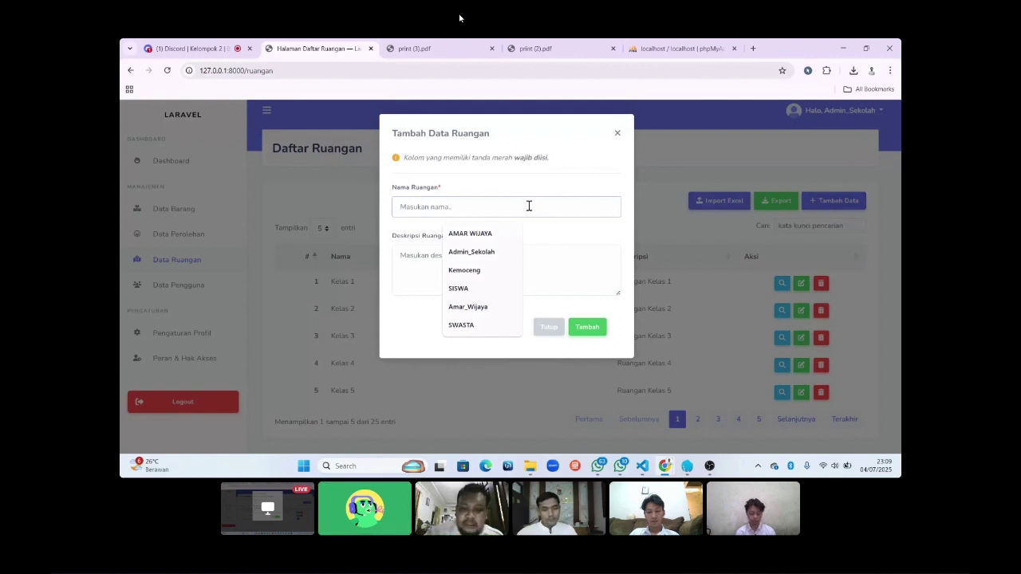
{"action": "type", "text": "RUANGAN"}
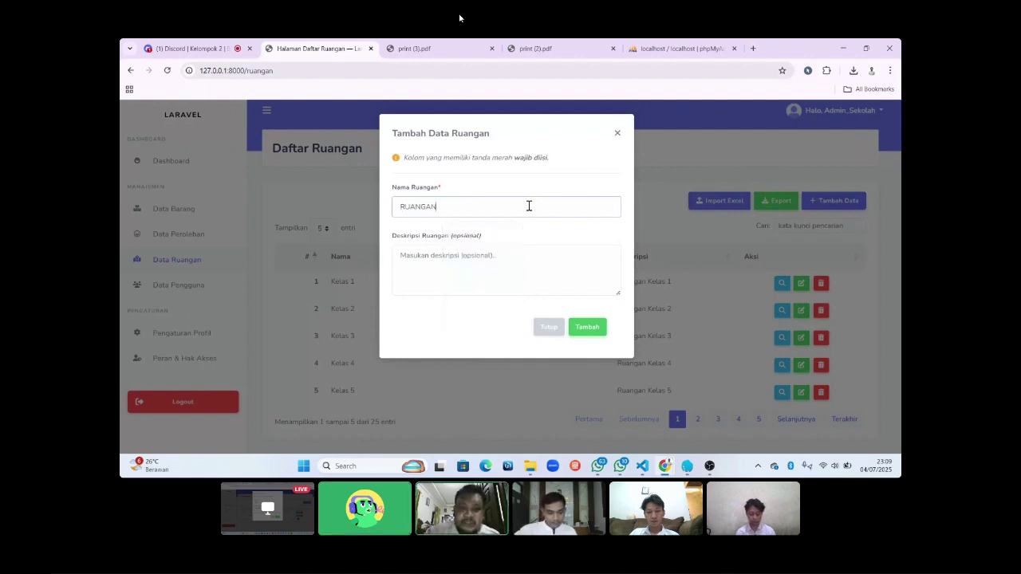
{"action": "key", "text": "BackSpace"}
{"action": "key", "text": "BackSpace"}
{"action": "key", "text": "BackSpace"}
{"action": "key", "text": "BackSpace"}
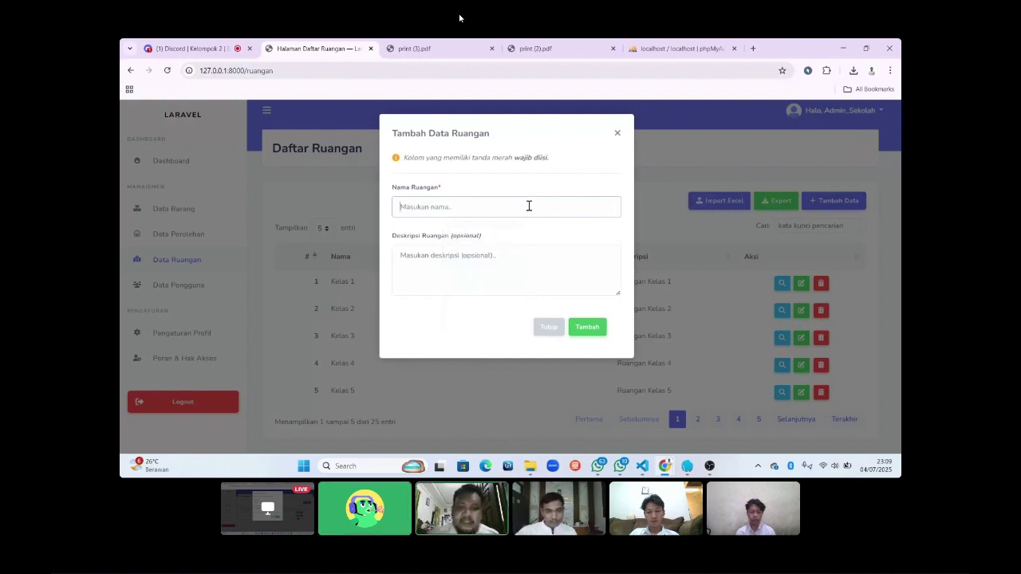
{"action": "type", "text": "K"}
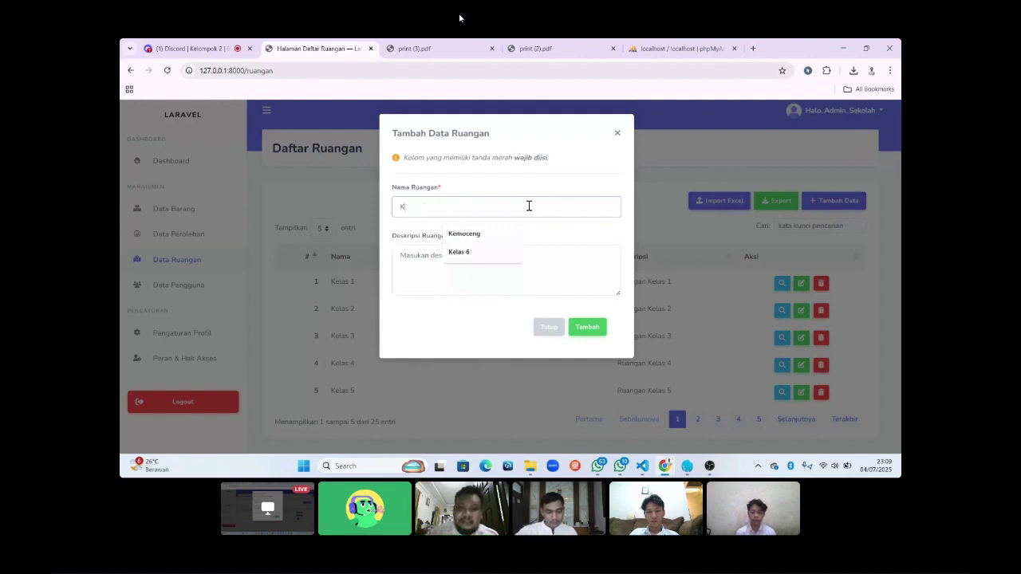
{"action": "type", "text": "elas 6"}
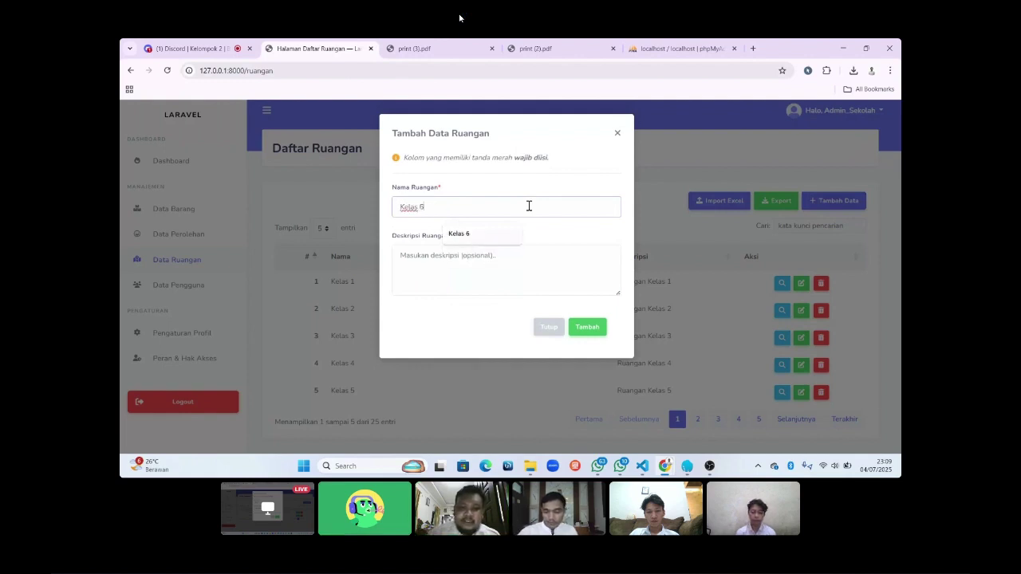
{"action": "left_click", "coordinate": [513, 267]}
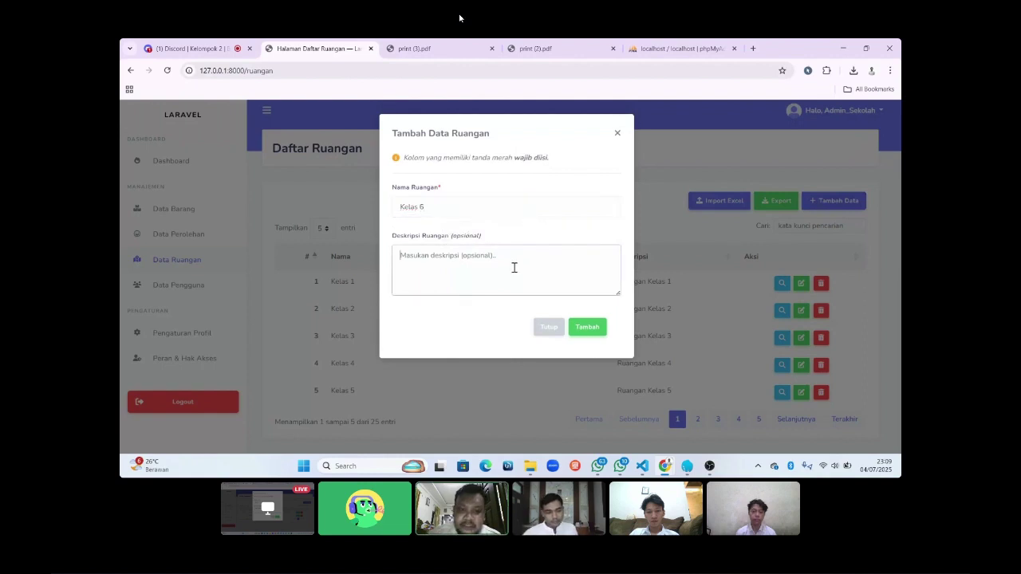
{"action": "type", "text": "Ruangan Kelas 6"}
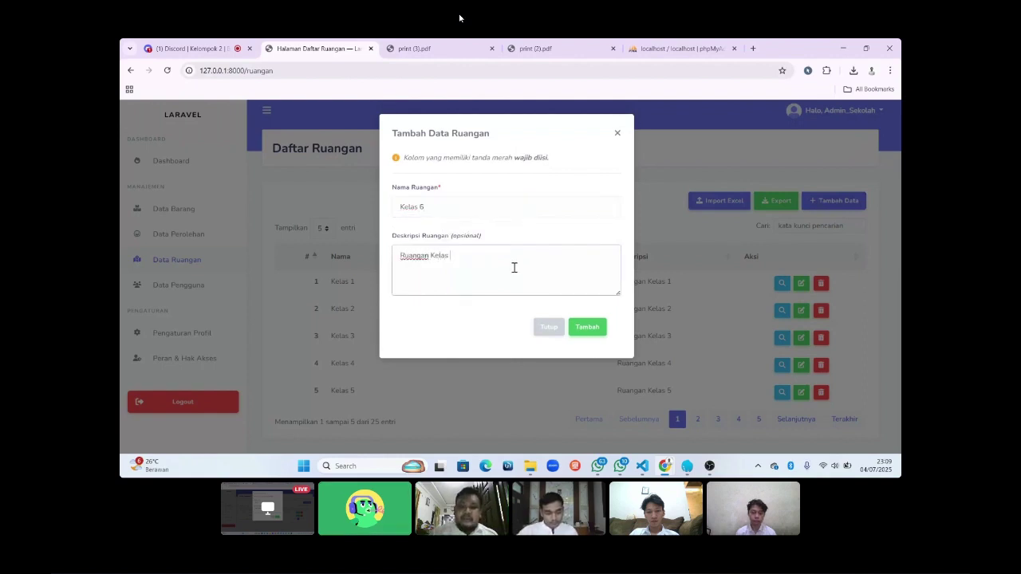
{"action": "left_click", "coordinate": [594, 328]}
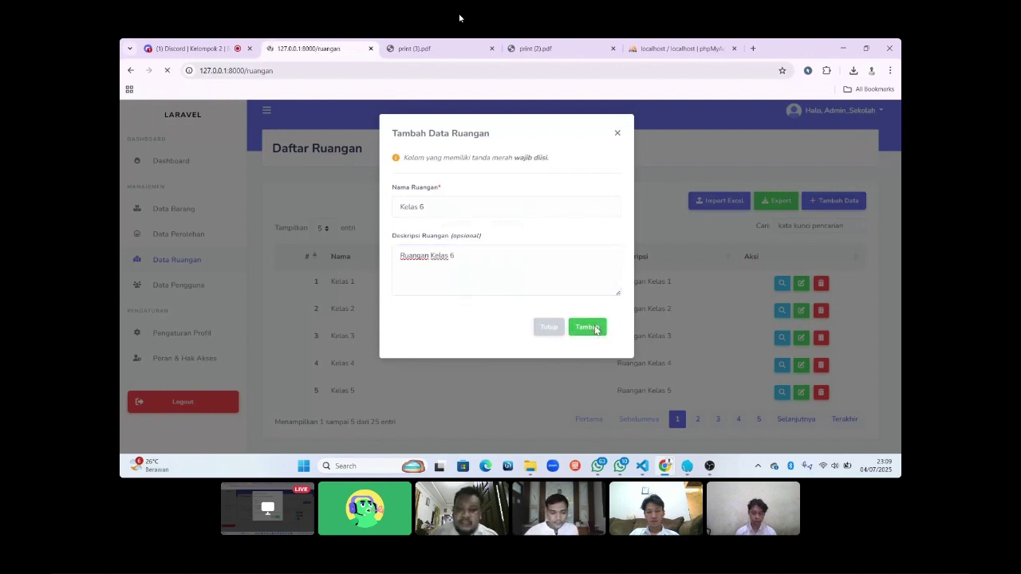
Move to page 2 of the room list and search for Kelas 6.
{"action": "scroll", "coordinate": [691, 377], "scroll_direction": "down", "scroll_amount": 1}
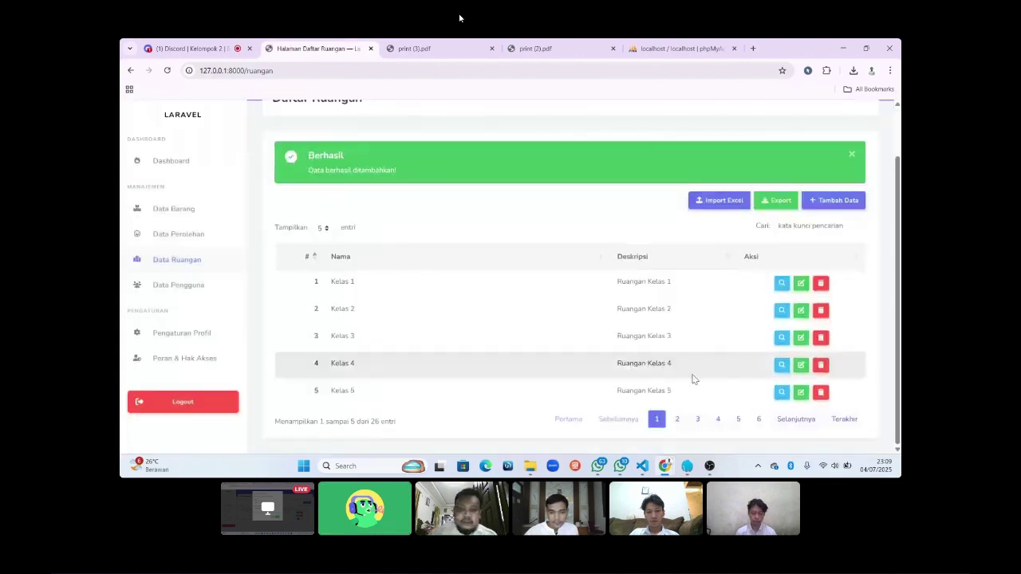
{"action": "left_click", "coordinate": [675, 419]}
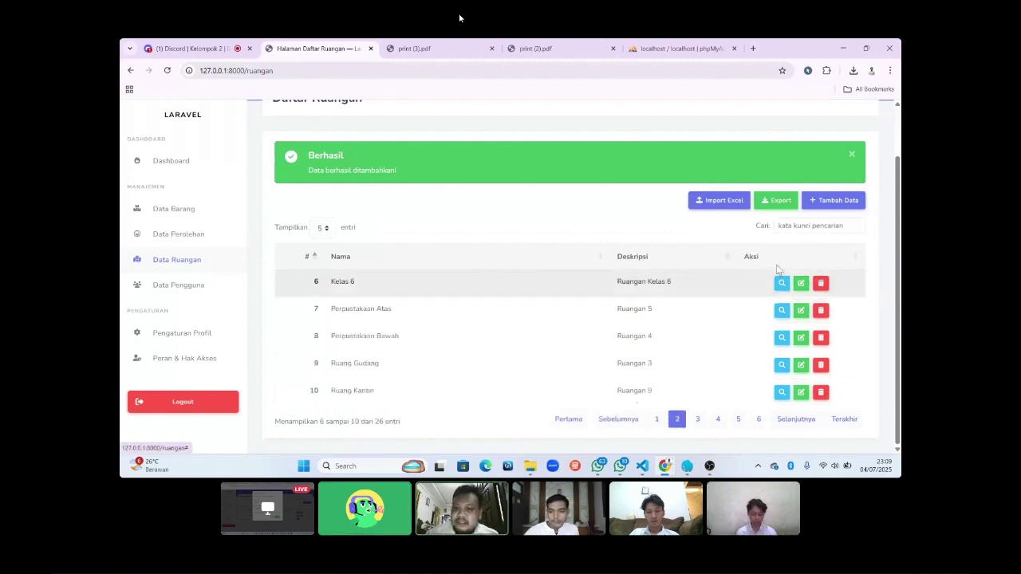
{"action": "left_click", "coordinate": [805, 226]}
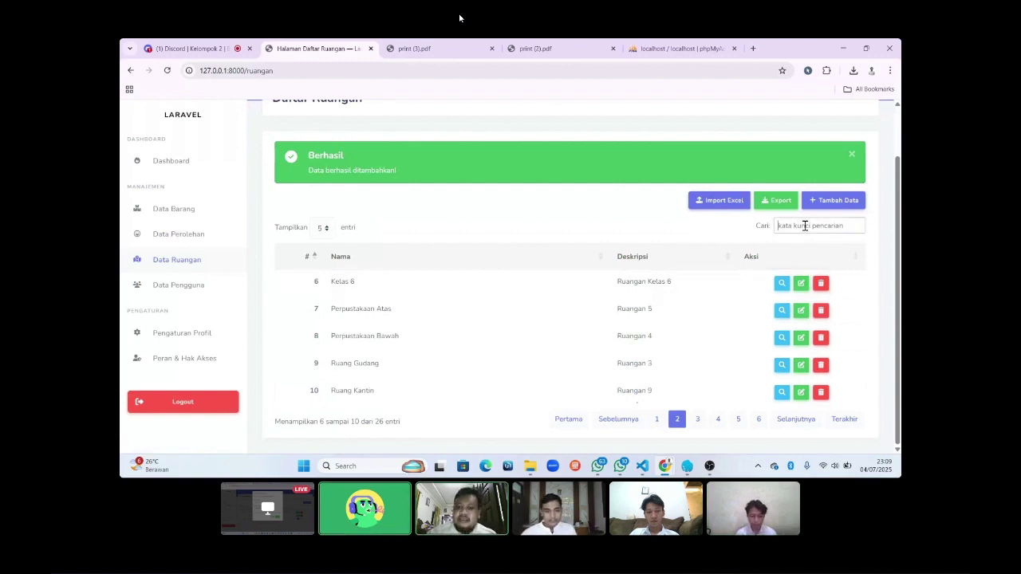
{"action": "type", "text": "Kelas"}
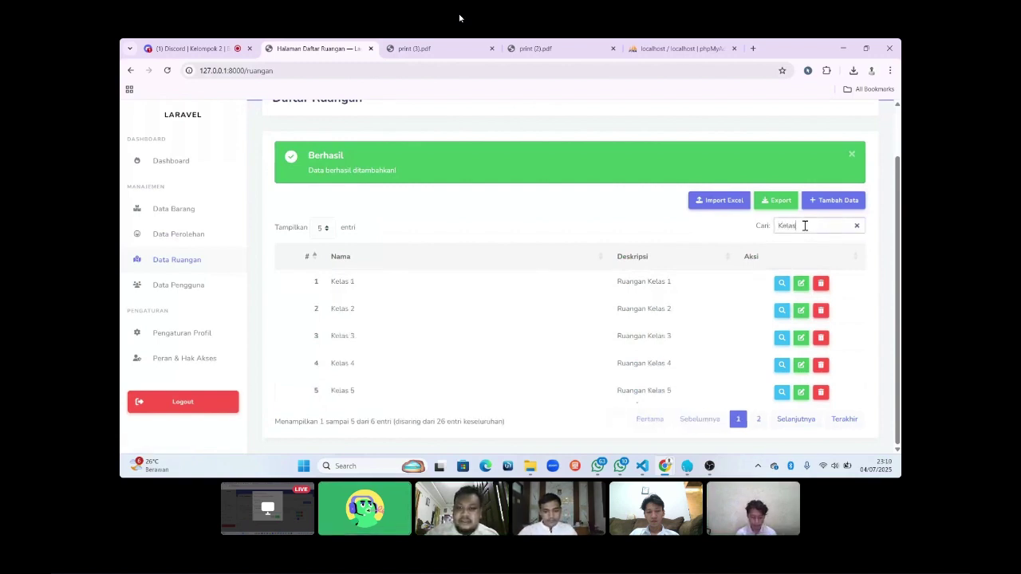
{"action": "type", "text": " 6"}
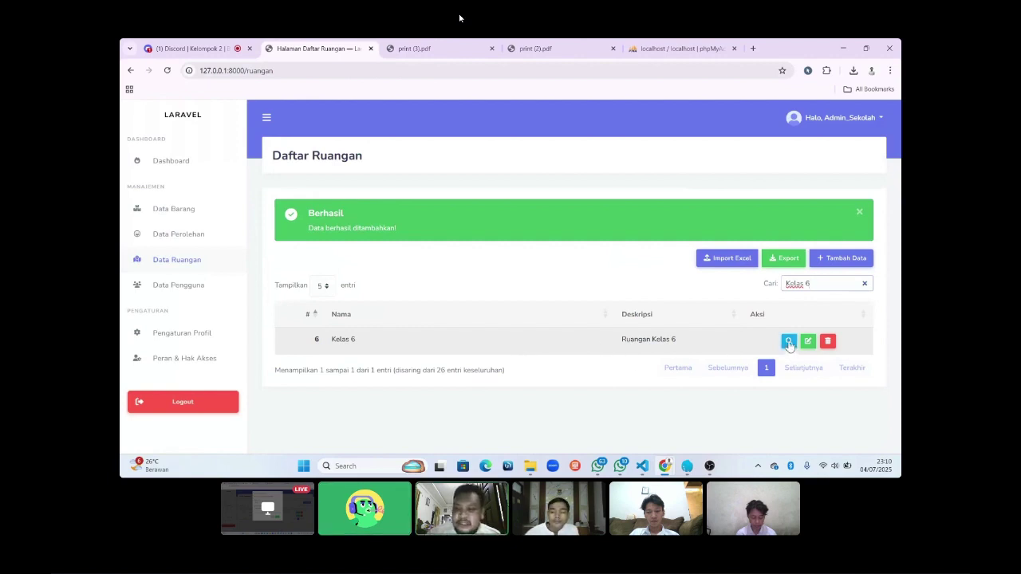
{"action": "left_click", "coordinate": [784, 266]}
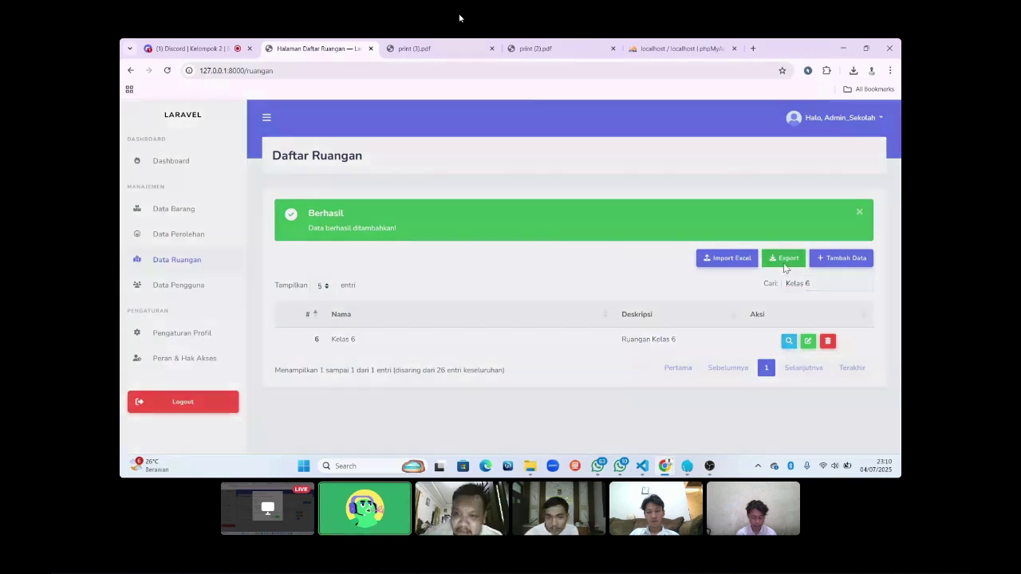
Export the room list in XLSX (.xlsx) format.
{"action": "left_click", "coordinate": [523, 179]}
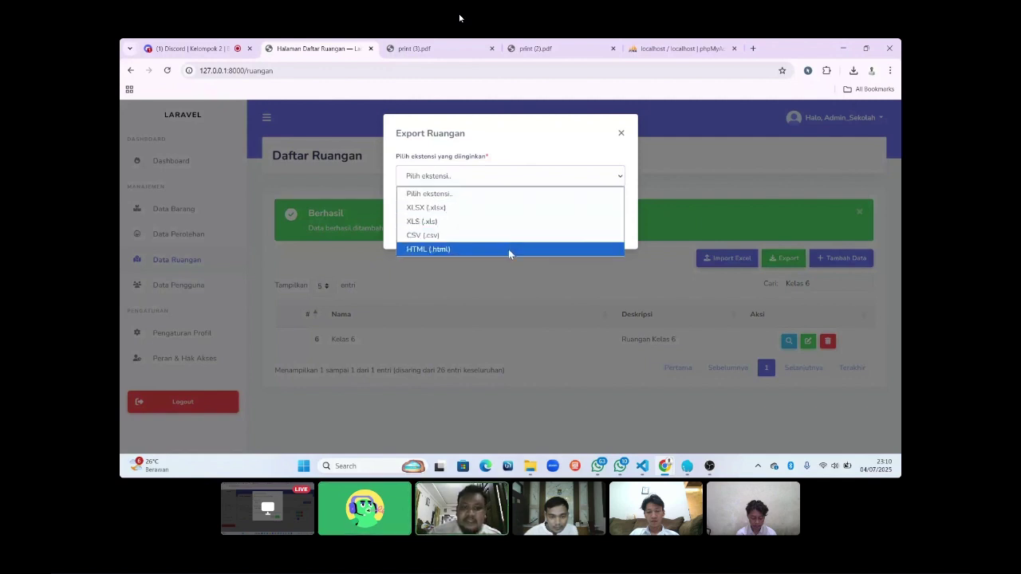
{"action": "left_click", "coordinate": [506, 207]}
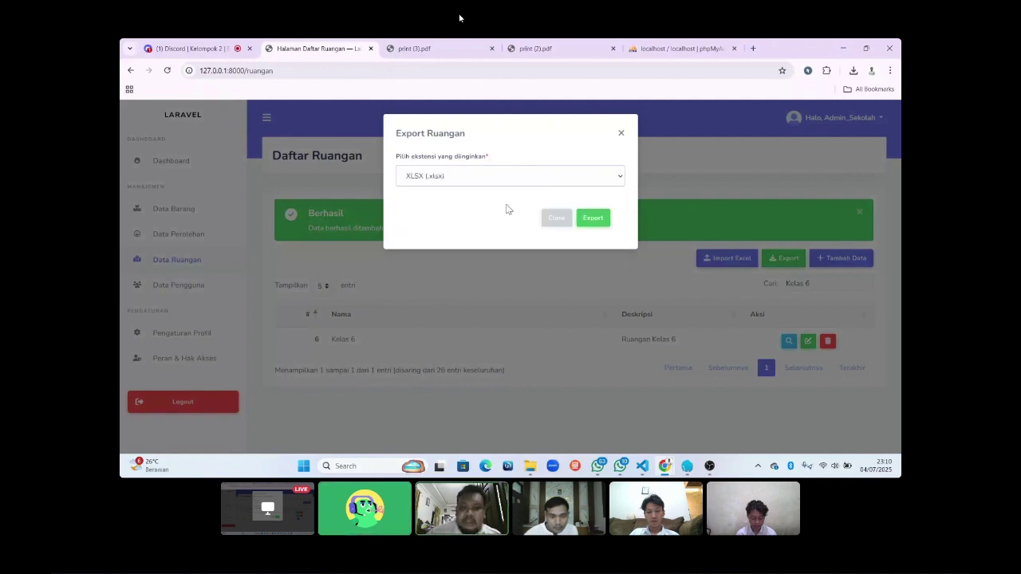
{"action": "left_click", "coordinate": [604, 221]}
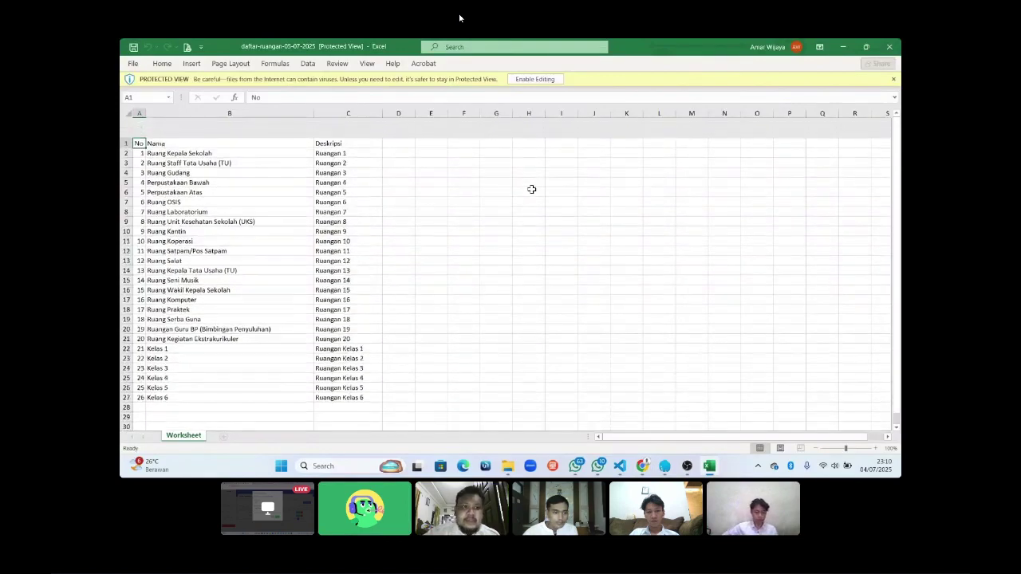
Scroll through the daftar-ruangan workbook and enable editing in Excel.
{"action": "scroll", "coordinate": [532, 189], "scroll_direction": "down", "scroll_amount": 3}
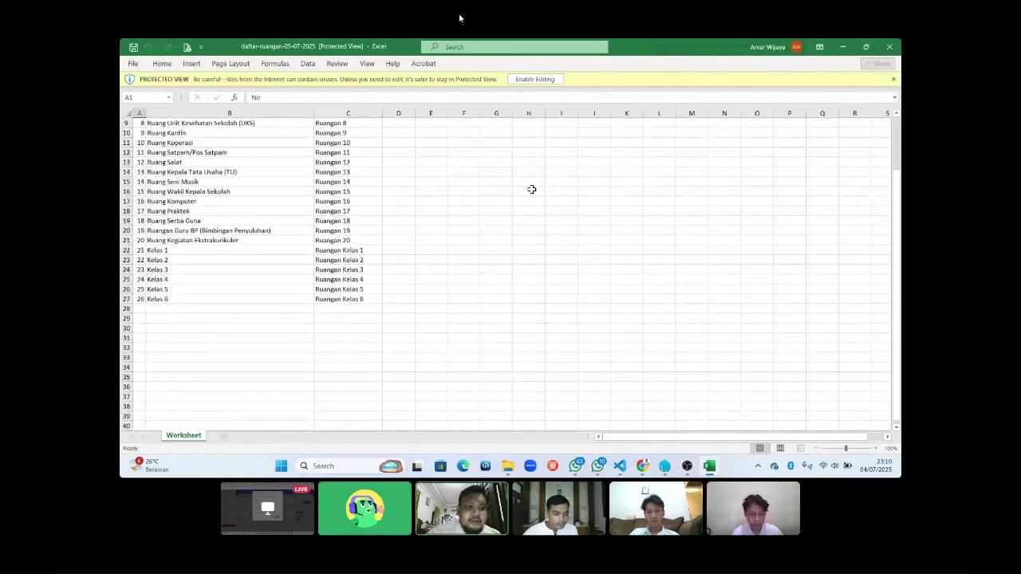
{"action": "scroll", "coordinate": [532, 189], "scroll_direction": "up", "scroll_amount": 3}
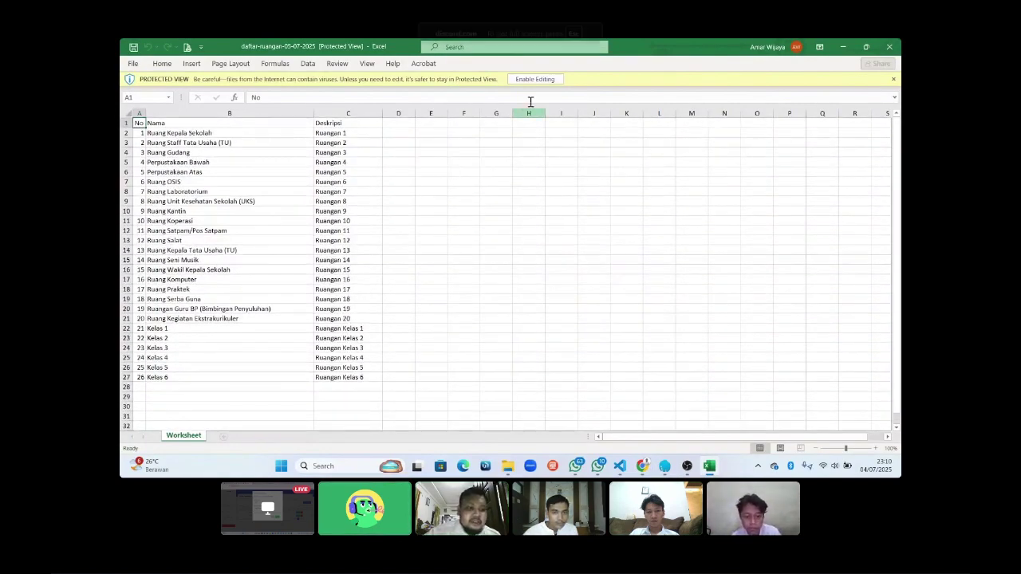
{"action": "left_click", "coordinate": [535, 79]}
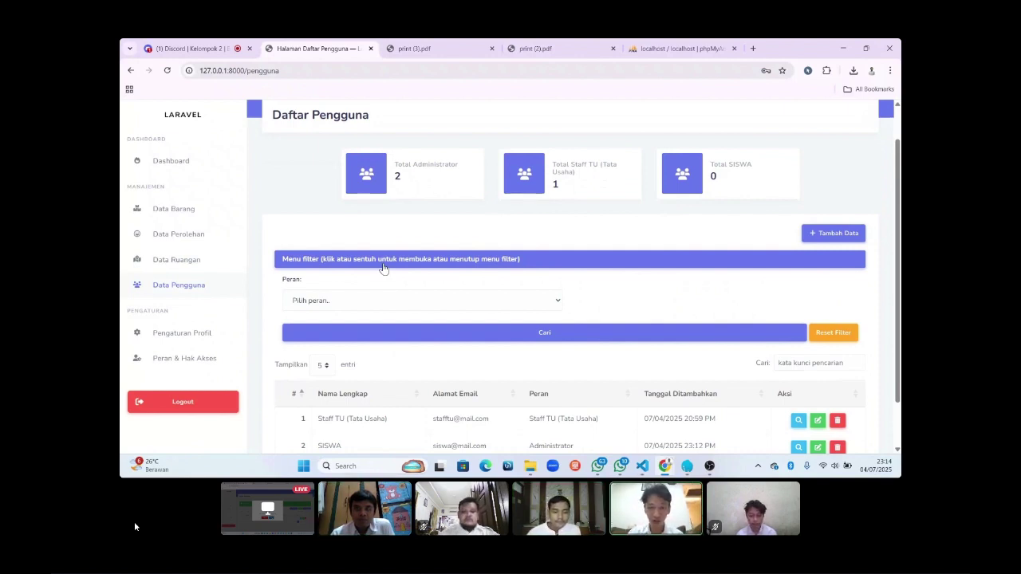
Start a new user with the full name Murid and its own e-mail address.
{"action": "scroll", "coordinate": [383, 268], "scroll_direction": "down", "scroll_amount": 1}
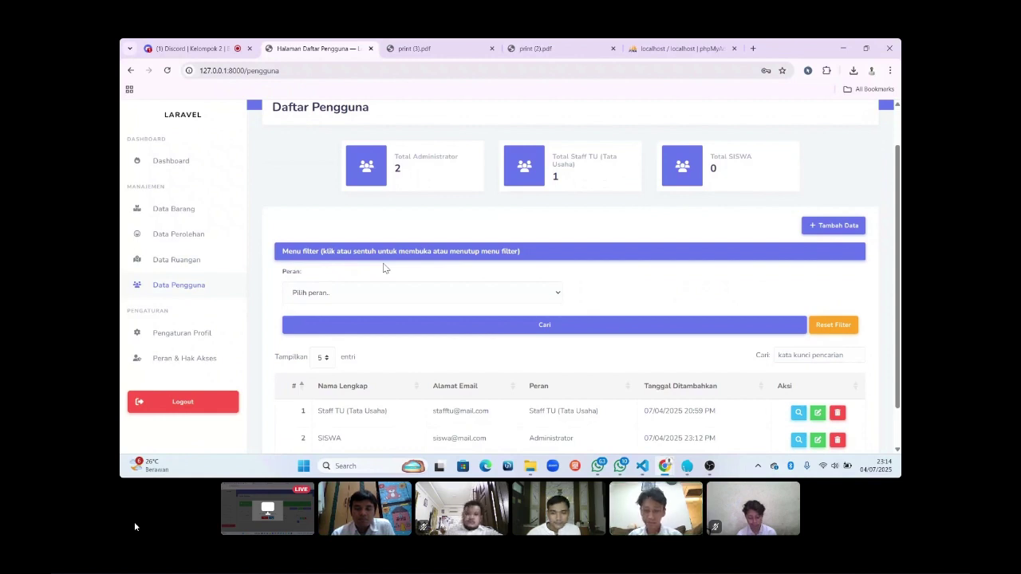
{"action": "left_click", "coordinate": [829, 225]}
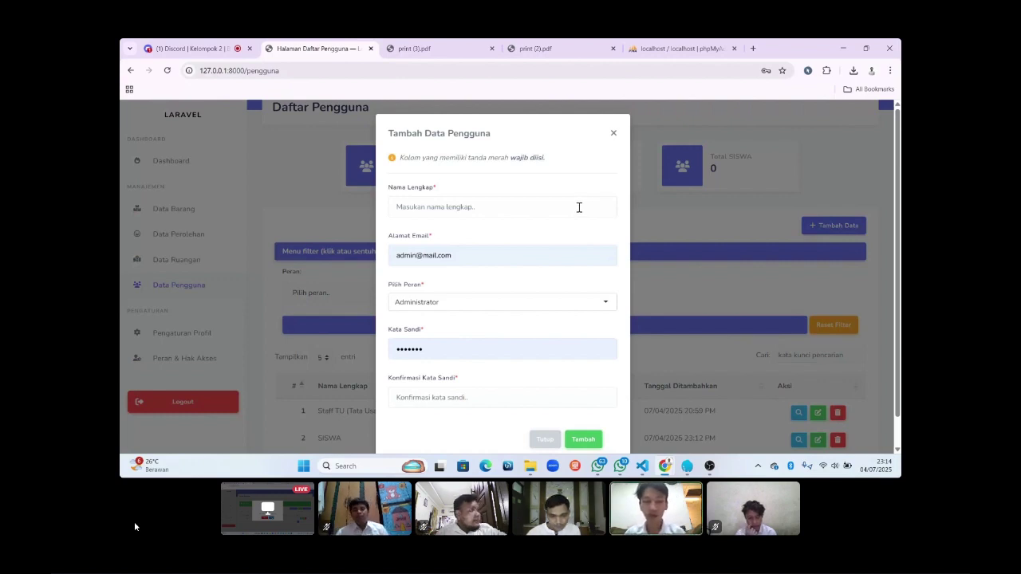
{"action": "left_click", "coordinate": [579, 207]}
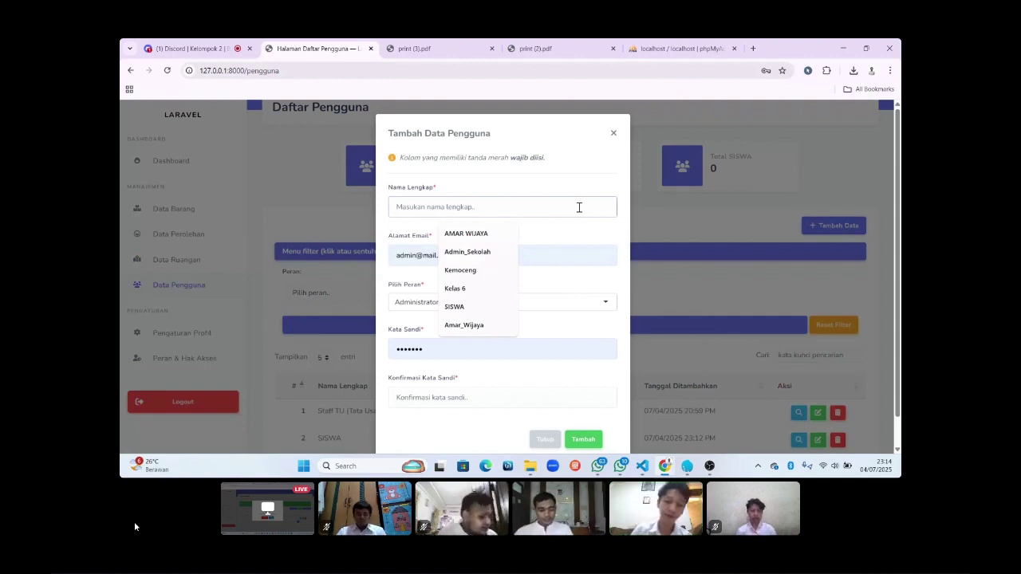
{"action": "type", "text": "Murid"}
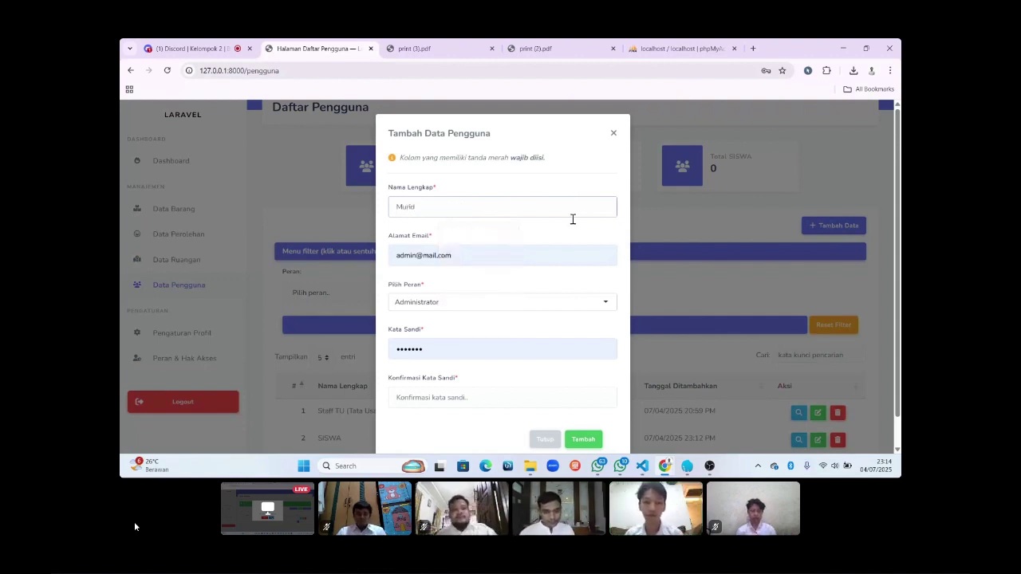
{"action": "left_click", "coordinate": [535, 253]}
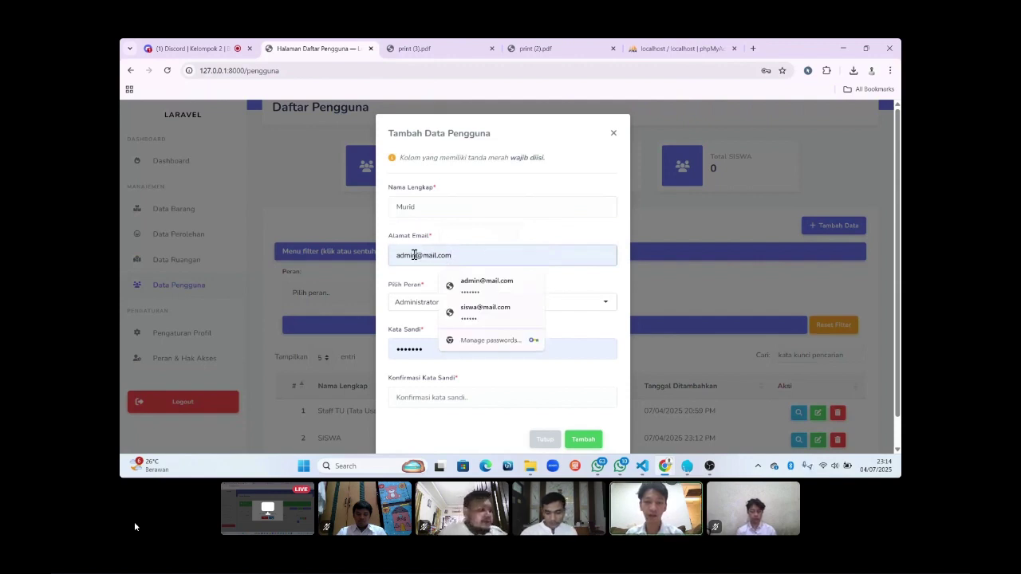
{"action": "double_click", "coordinate": [414, 255]}
{"action": "key", "text": "BackSpace"}
{"action": "type", "text": "M"}
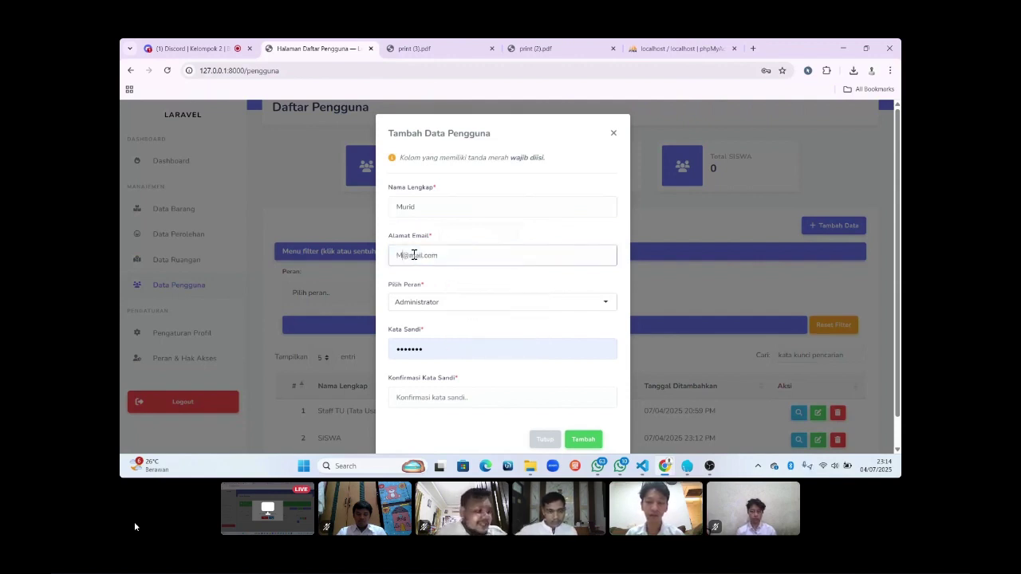
{"action": "type", "text": "urid"}
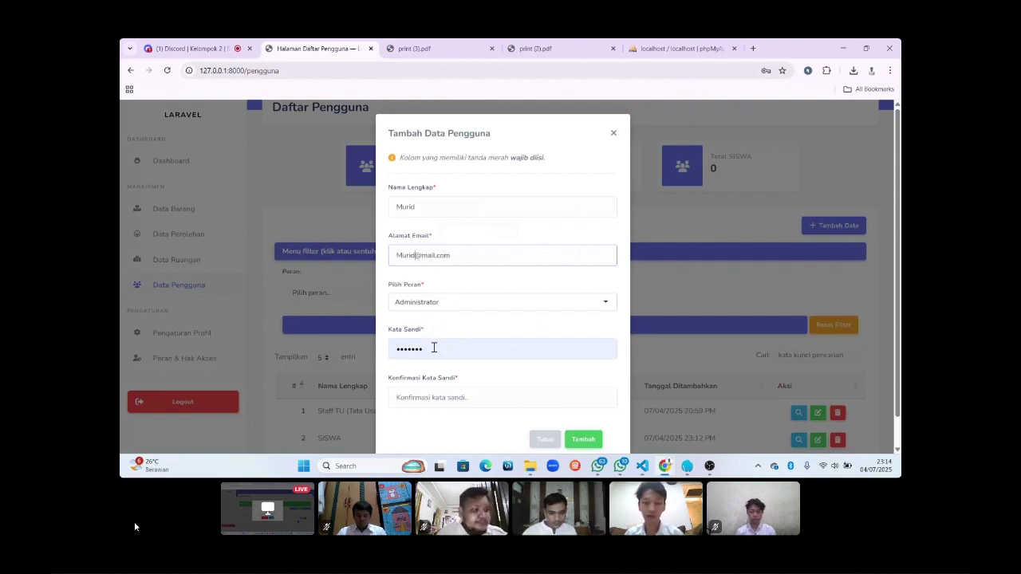
Assign the SISWA role, set and confirm the password, and save the user.
{"action": "left_click", "coordinate": [466, 300]}
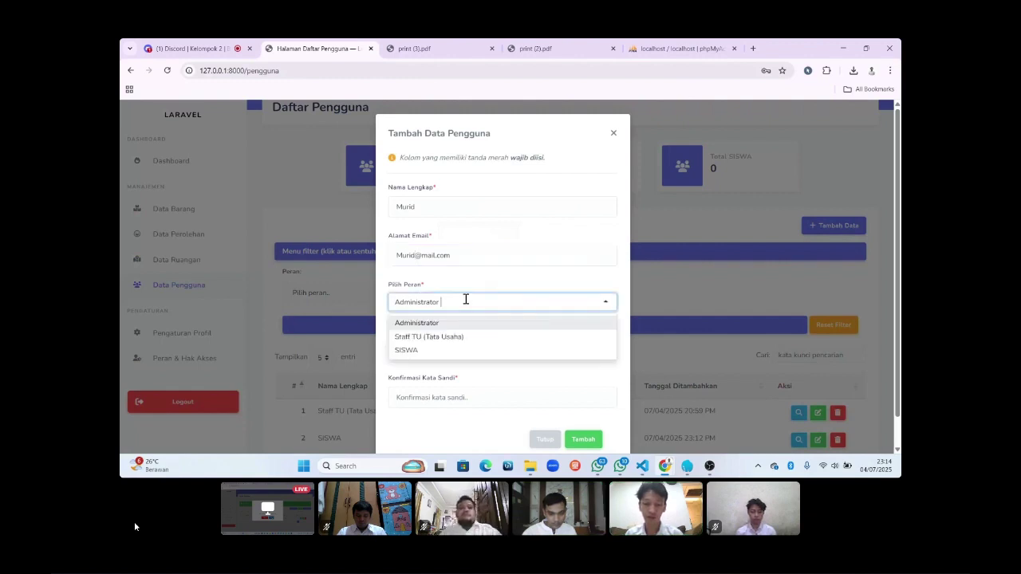
{"action": "left_click", "coordinate": [441, 350]}
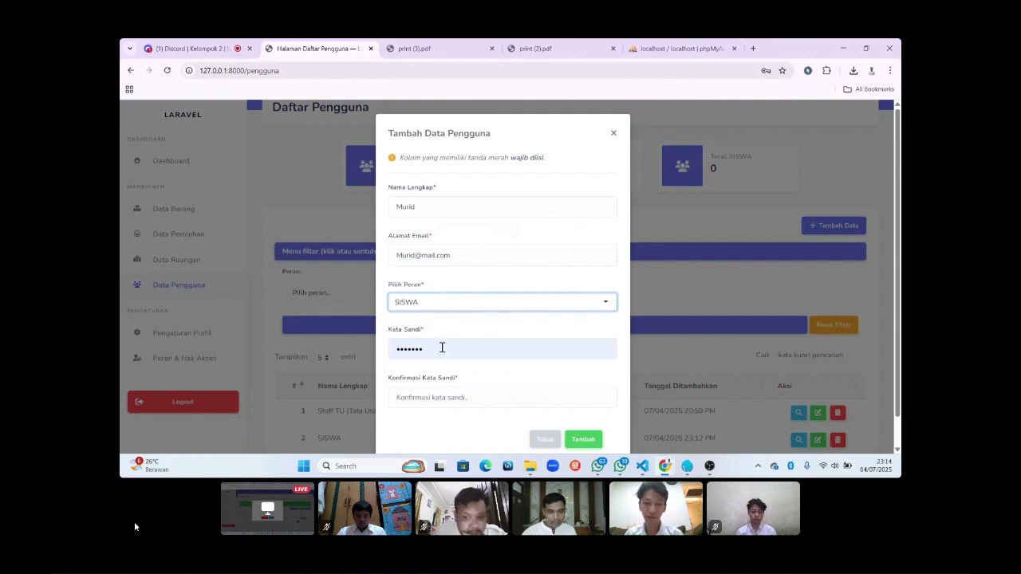
{"action": "left_click", "coordinate": [442, 348]}
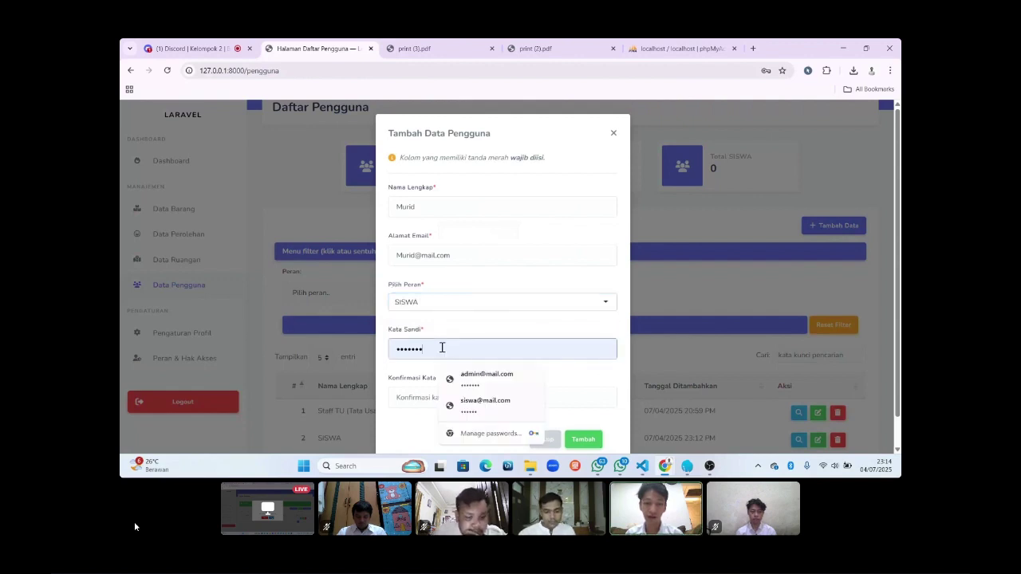
{"action": "key", "text": "BackSpace"}
{"action": "key", "text": "BackSpace"}
{"action": "key", "text": "BackSpace"}
{"action": "key", "text": "BackSpace"}
{"action": "key", "text": "BackSpace"}
{"action": "key", "text": "BackSpace"}
{"action": "key", "text": "BackSpace"}
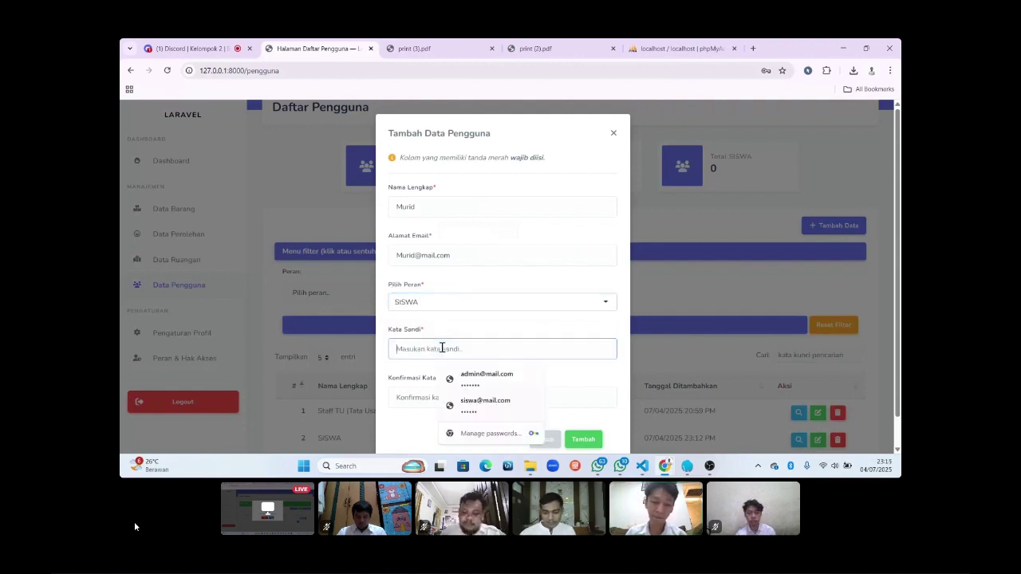
{"action": "type", "text": "••••••"}
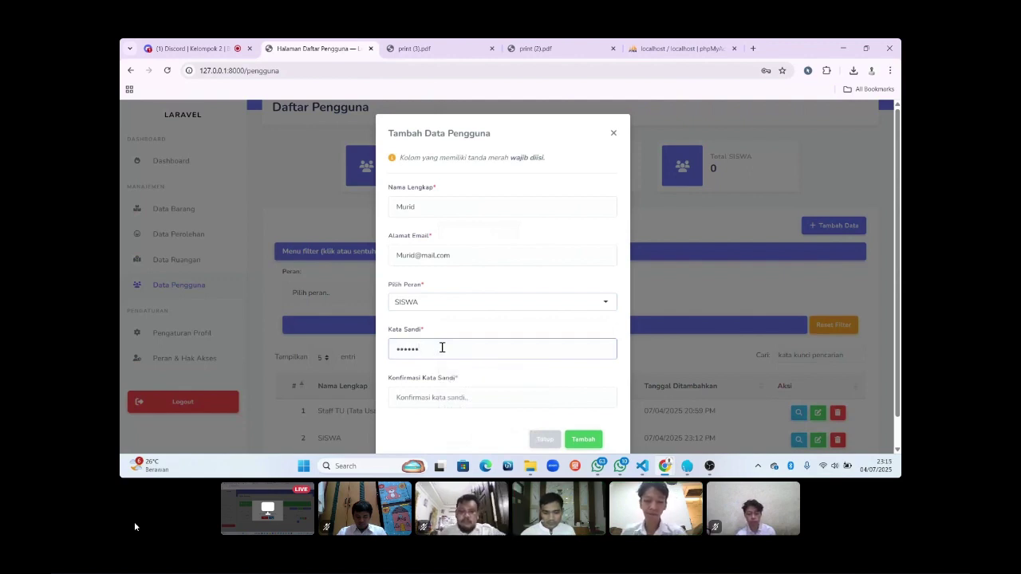
{"action": "left_click", "coordinate": [448, 396]}
{"action": "type", "text": "••••"}
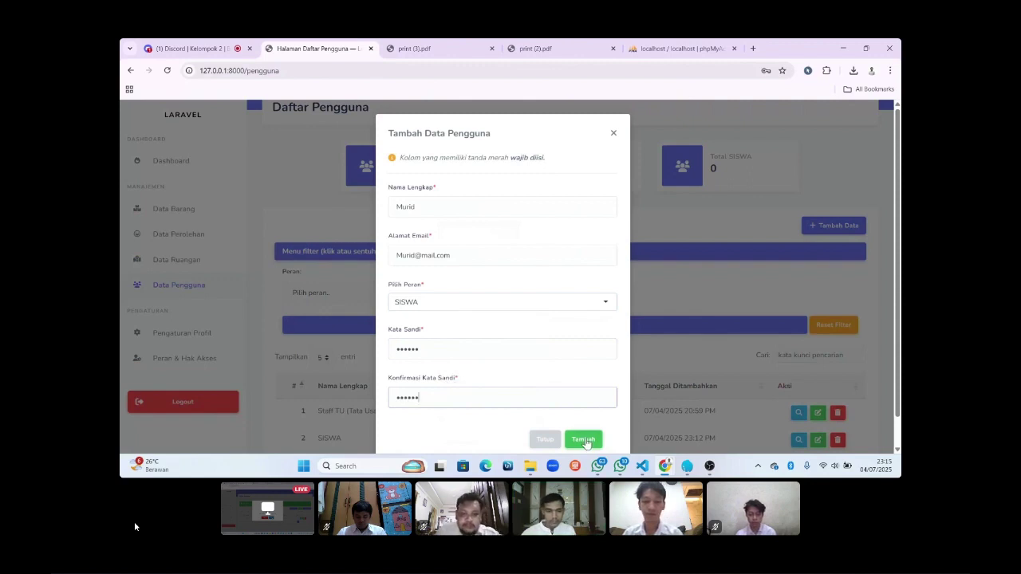
{"action": "left_click", "coordinate": [584, 441]}
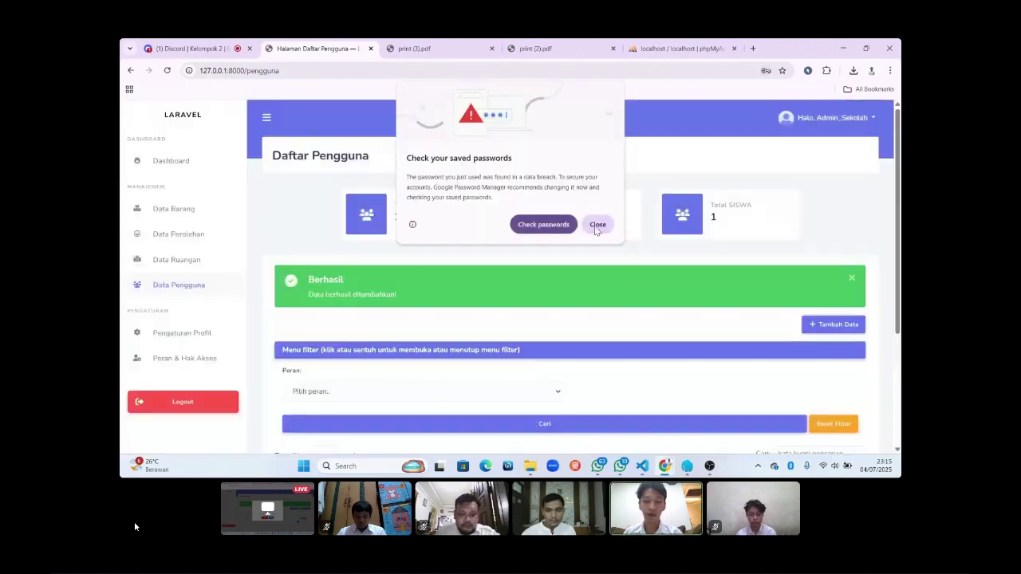
Dismiss Chrome's breached-password warning and decline saving the password to view the user table.
{"action": "left_click", "coordinate": [597, 224]}
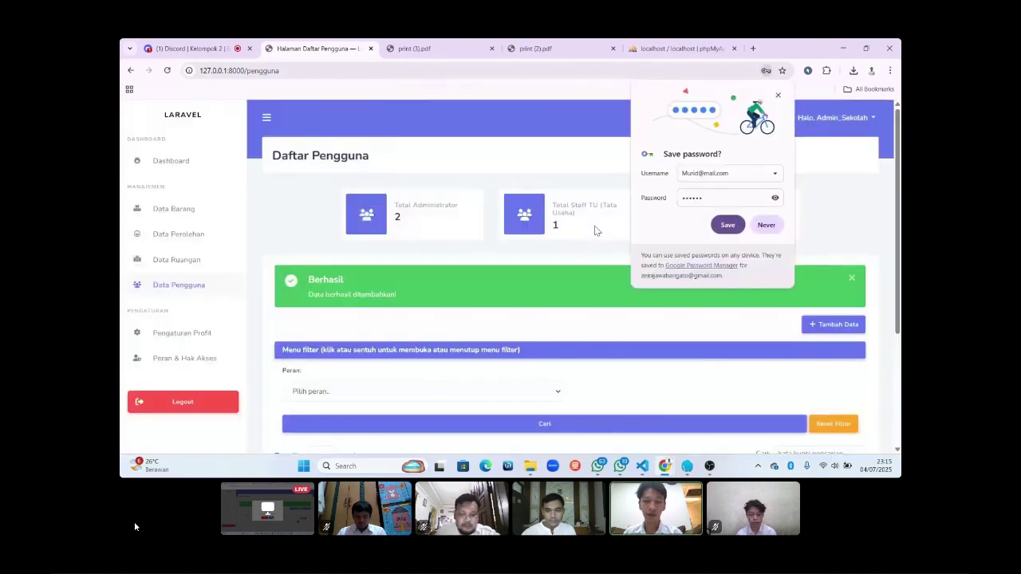
{"action": "left_click", "coordinate": [763, 224]}
{"action": "scroll", "coordinate": [730, 261], "scroll_direction": "down", "scroll_amount": 3}
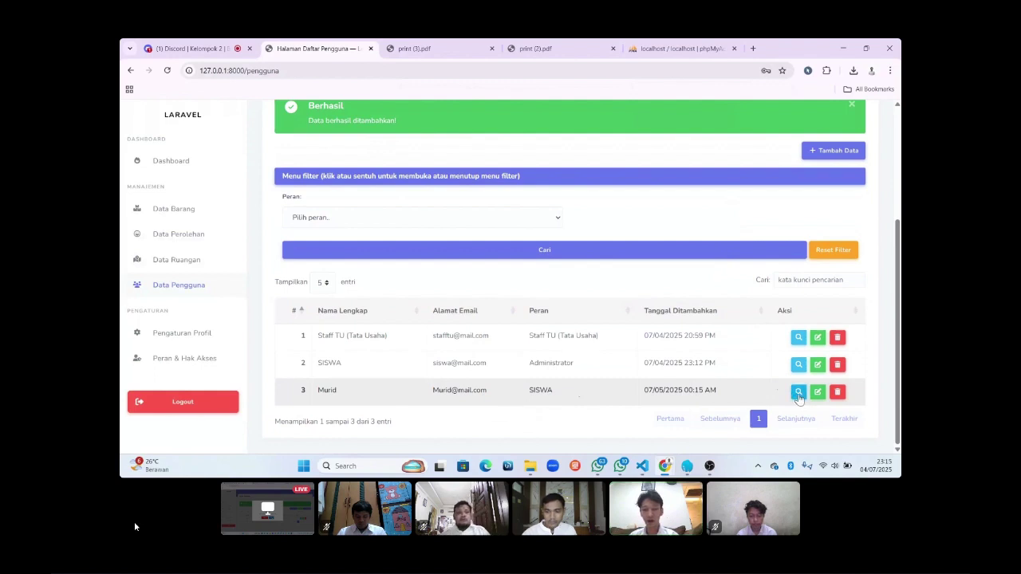
{"action": "left_click", "coordinate": [798, 392]}
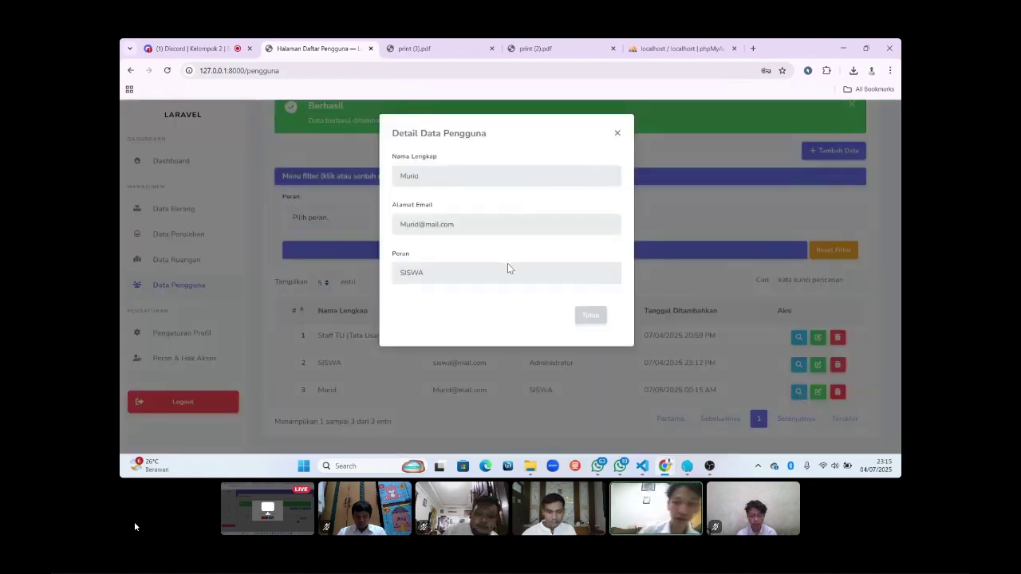
{"action": "left_click", "coordinate": [596, 327]}
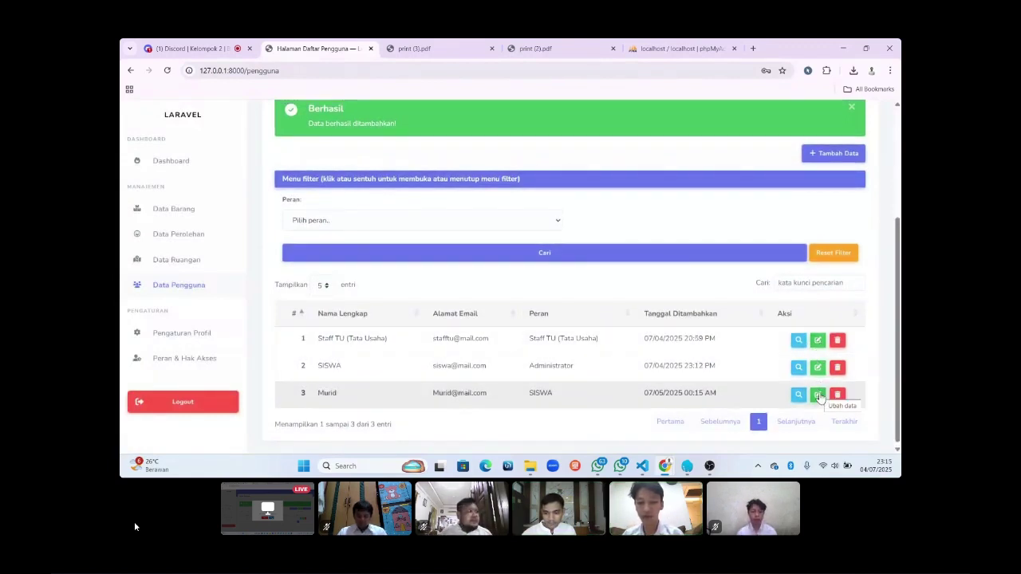
{"action": "left_click", "coordinate": [818, 396]}
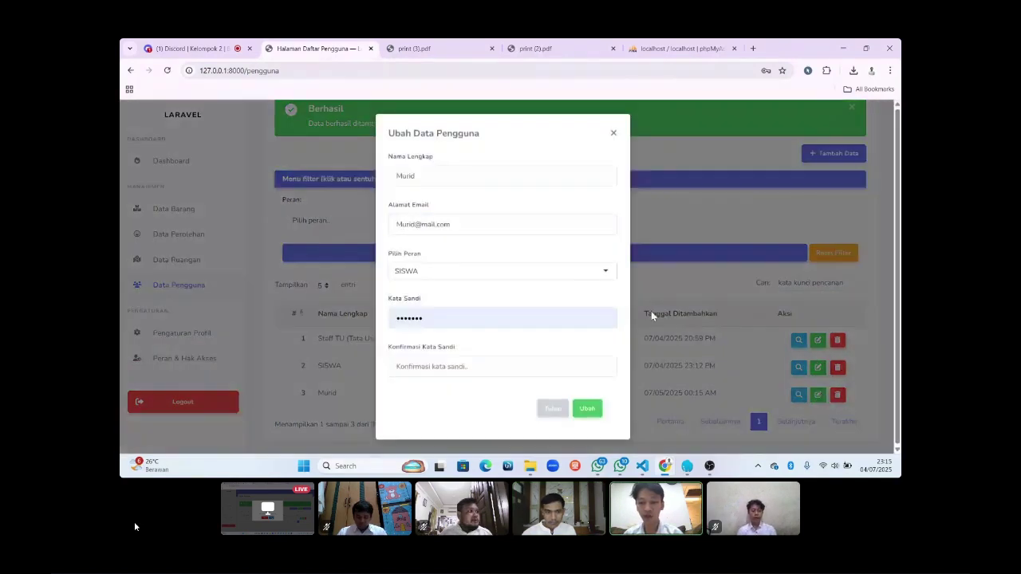
{"action": "left_click", "coordinate": [472, 174]}
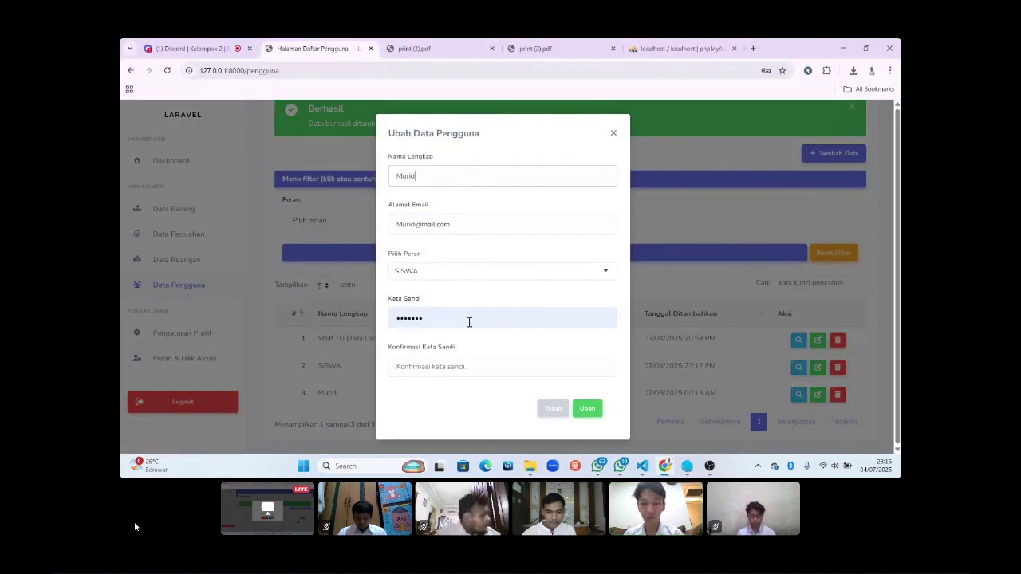
{"action": "left_click", "coordinate": [546, 409]}
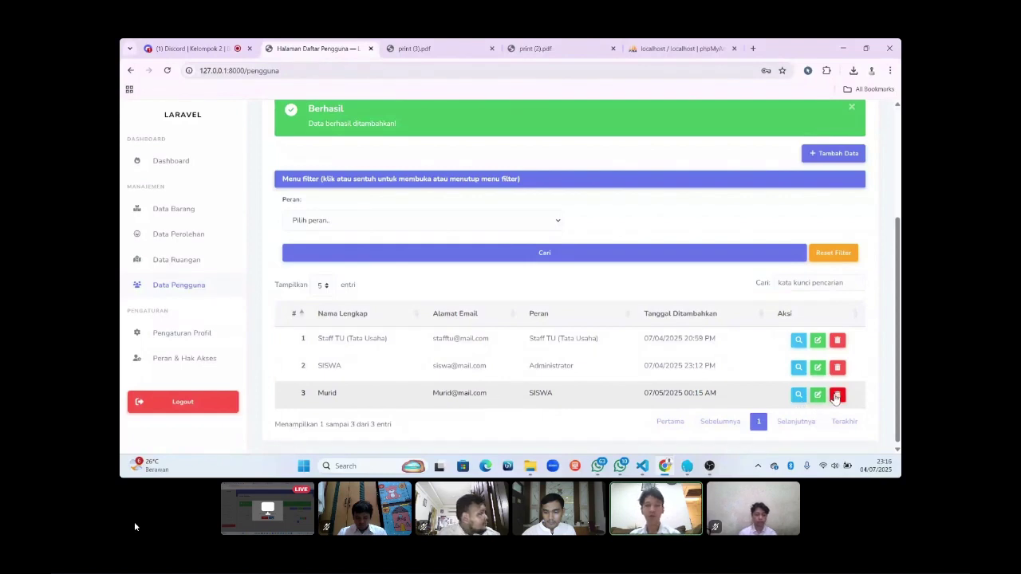
Delete the Murid user and search Cari for Murid to confirm it's gone.
{"action": "left_click", "coordinate": [837, 396]}
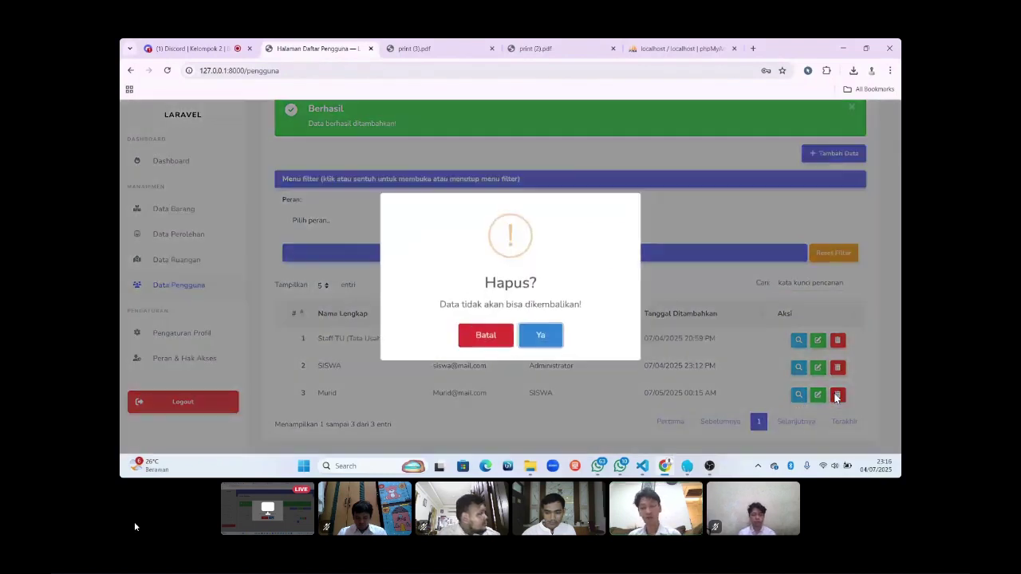
{"action": "left_click", "coordinate": [552, 338]}
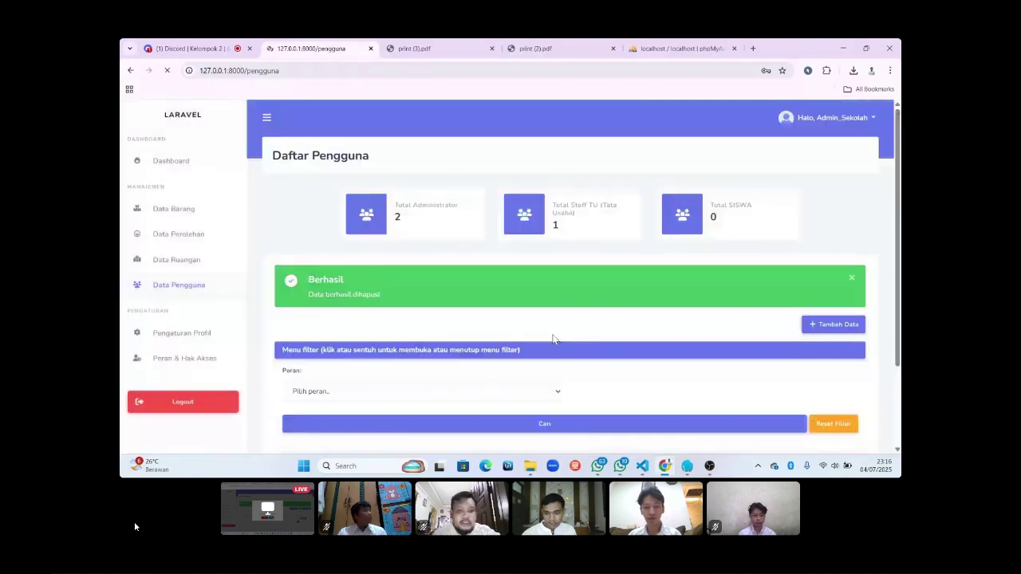
{"action": "scroll", "coordinate": [553, 338], "scroll_direction": "down", "scroll_amount": 3}
{"action": "left_click", "coordinate": [801, 310]}
{"action": "type", "text": "Murid"}
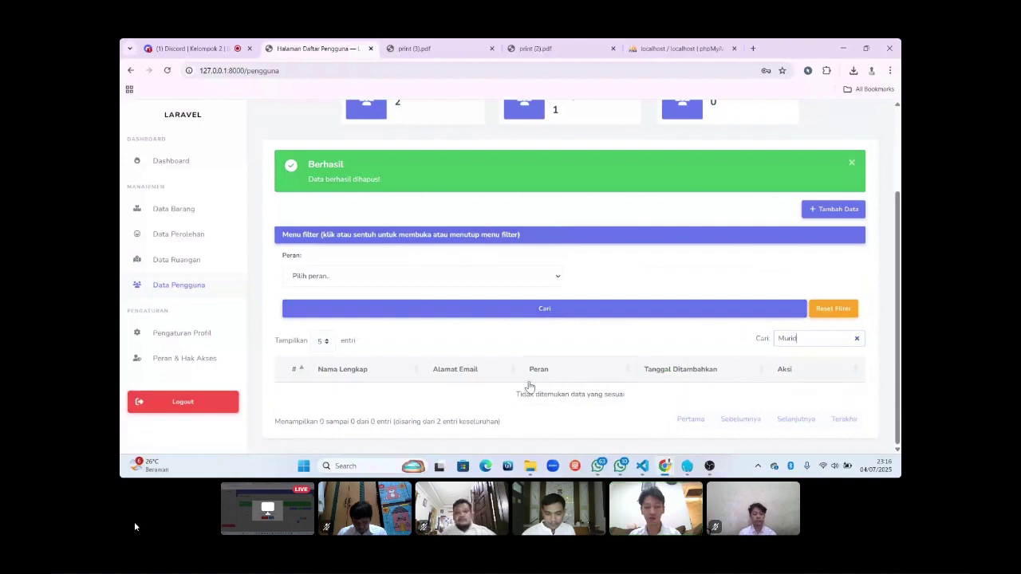
Clear the Cari search so both remaining users, Staff TU and SISWA, are listed.
{"action": "left_click", "coordinate": [858, 339]}
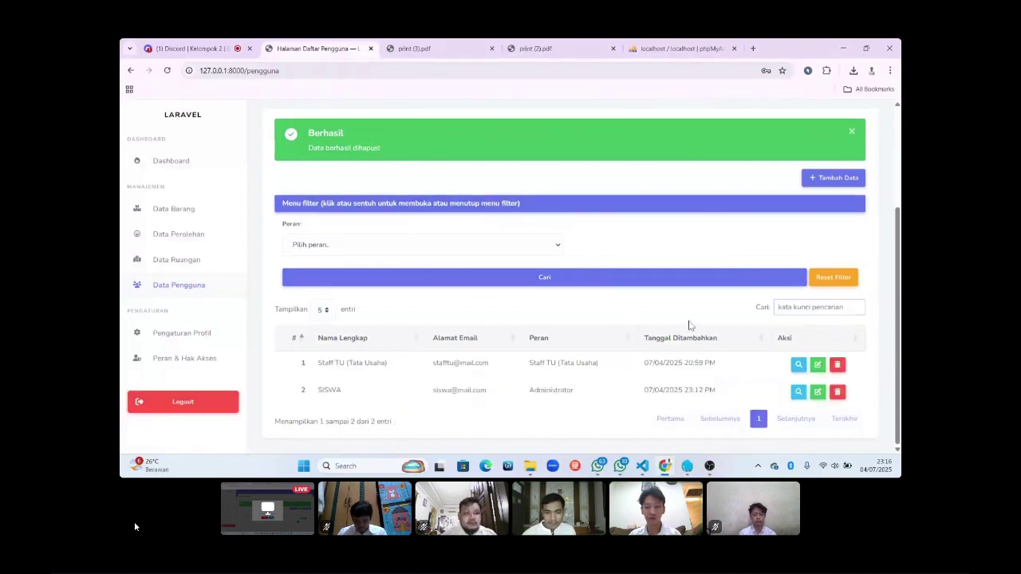
{"action": "scroll", "coordinate": [669, 322], "scroll_direction": "up", "scroll_amount": 1}
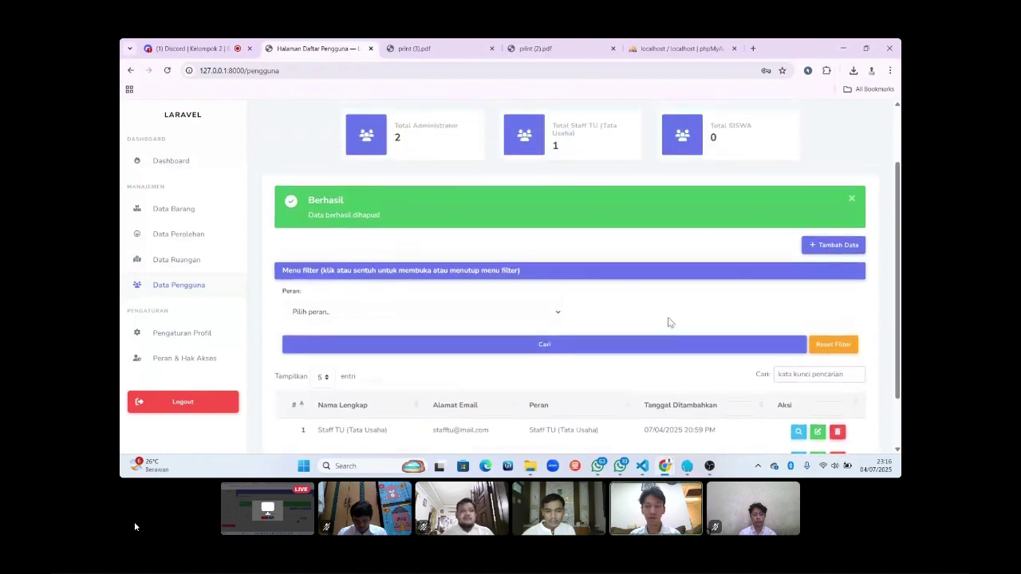
{"action": "scroll", "coordinate": [669, 322], "scroll_direction": "down", "scroll_amount": 1}
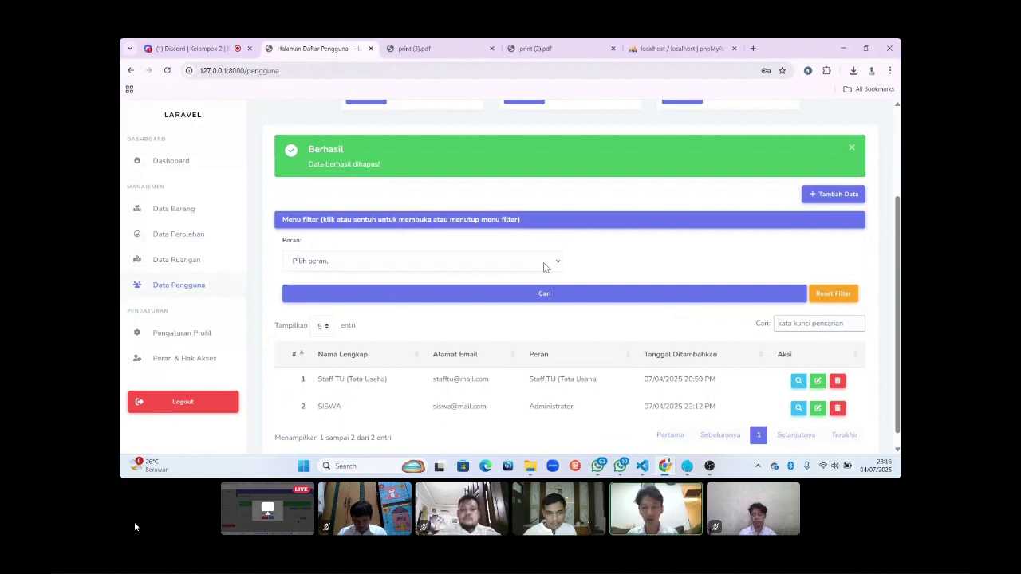
{"action": "left_click", "coordinate": [543, 264]}
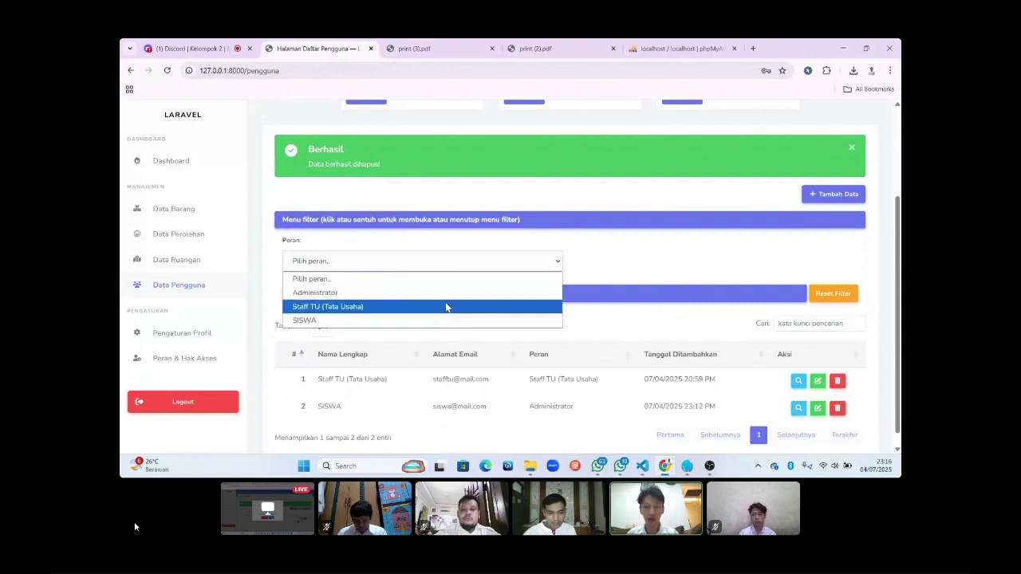
{"action": "left_click", "coordinate": [454, 296]}
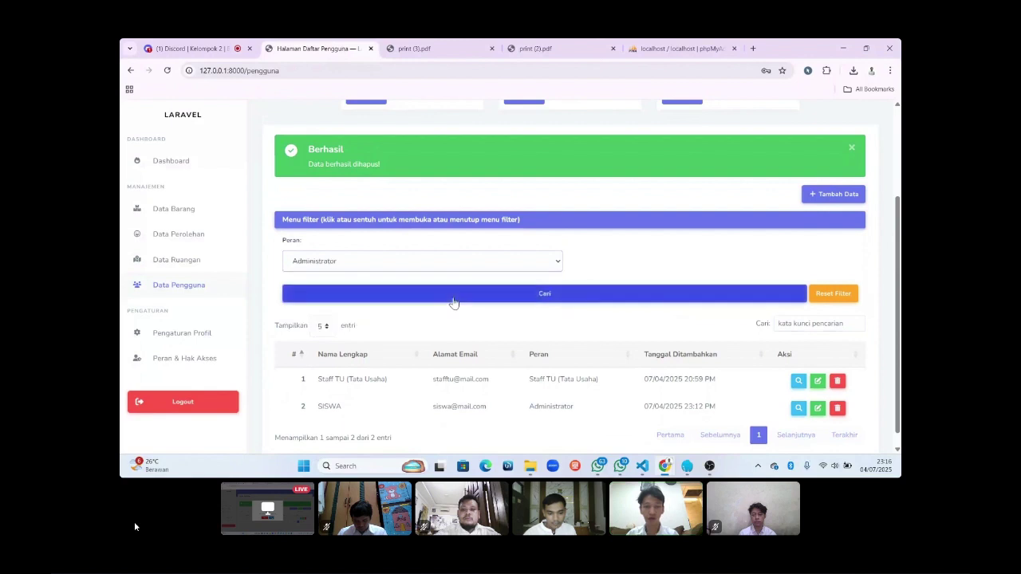
{"action": "left_click", "coordinate": [482, 295]}
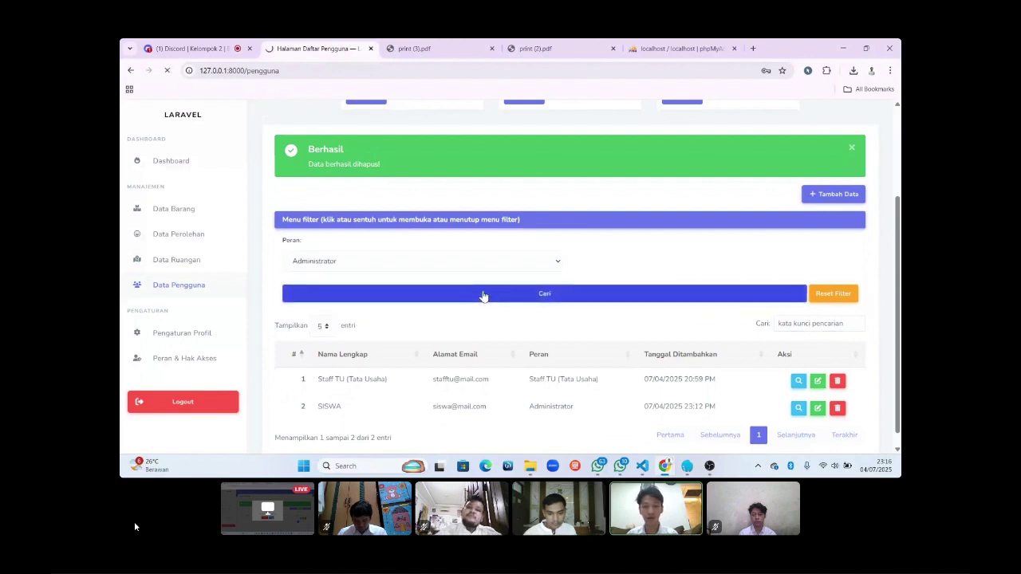
{"action": "scroll", "coordinate": [483, 295], "scroll_direction": "down", "scroll_amount": 1}
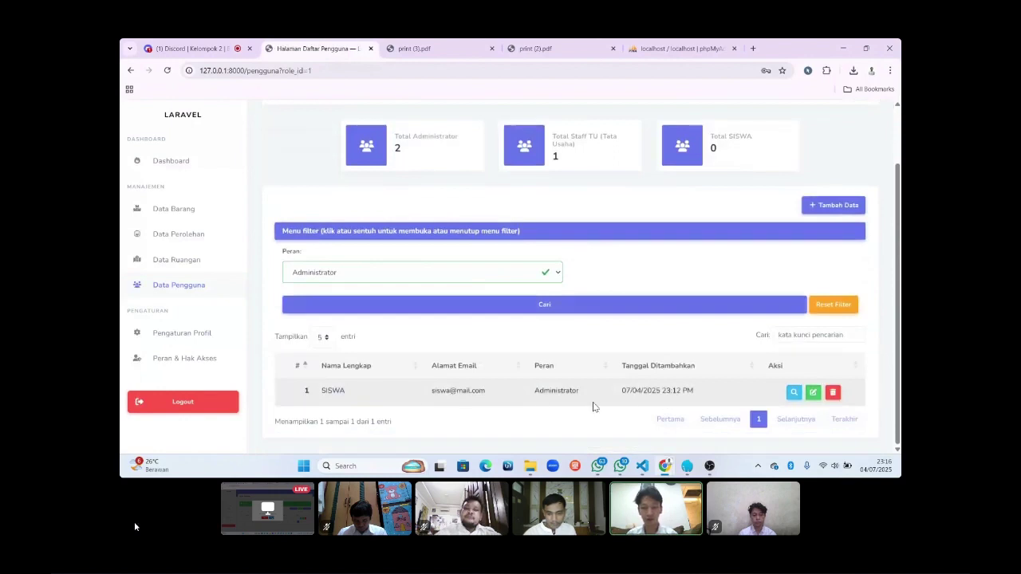
{"action": "left_click", "coordinate": [495, 271]}
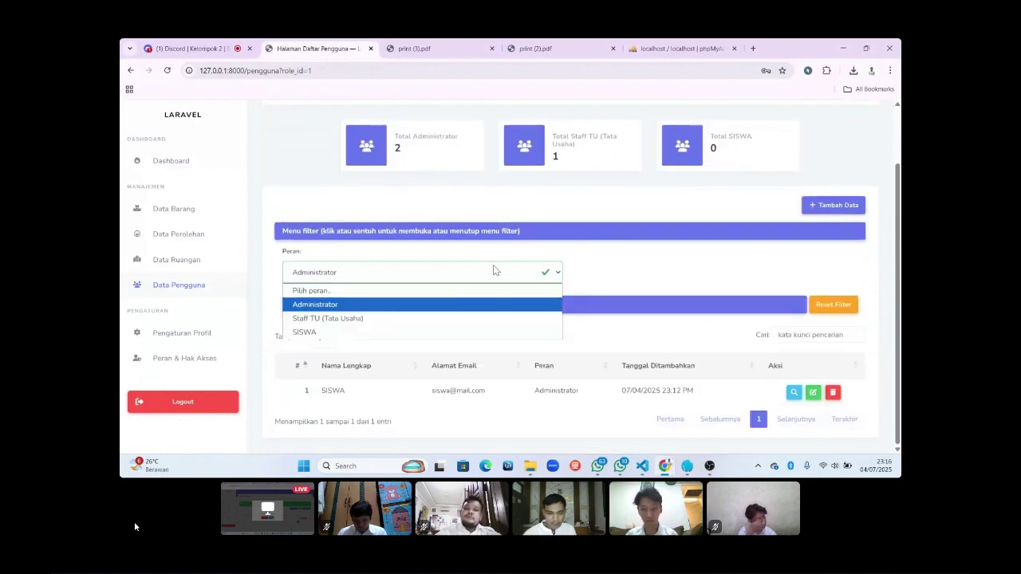
{"action": "left_click", "coordinate": [481, 318]}
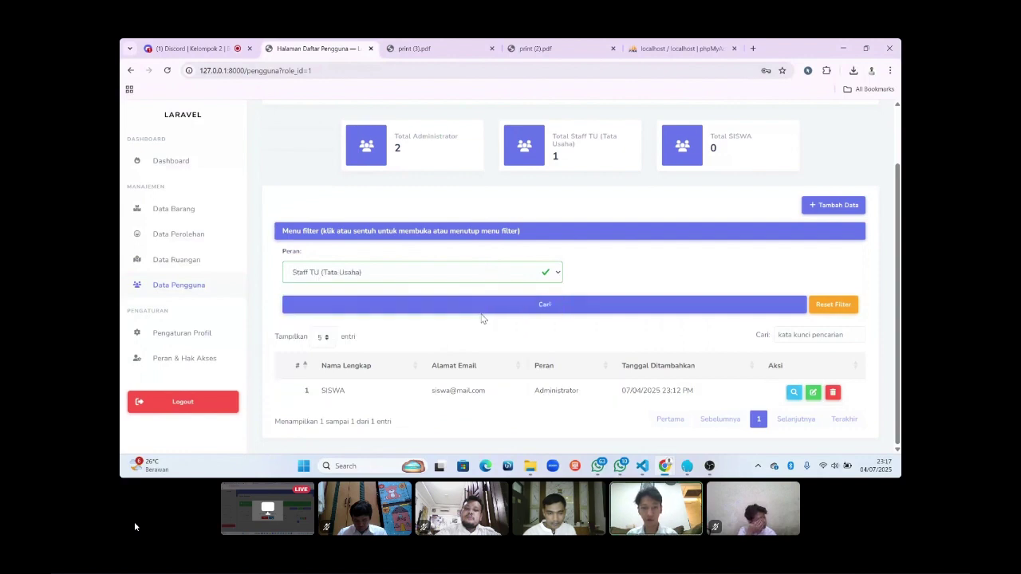
{"action": "left_click", "coordinate": [500, 308]}
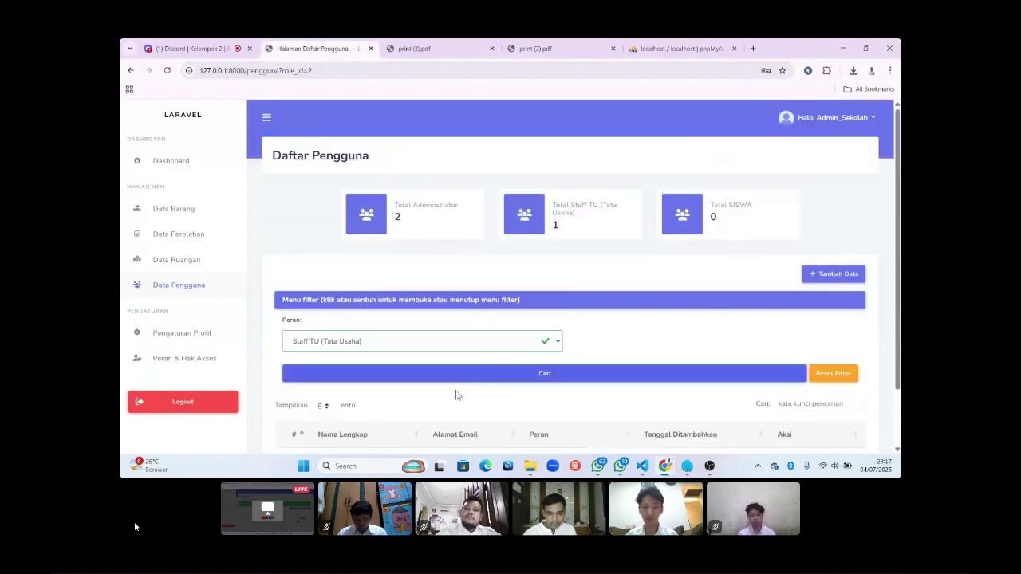
{"action": "scroll", "coordinate": [456, 395], "scroll_direction": "down", "scroll_amount": 2}
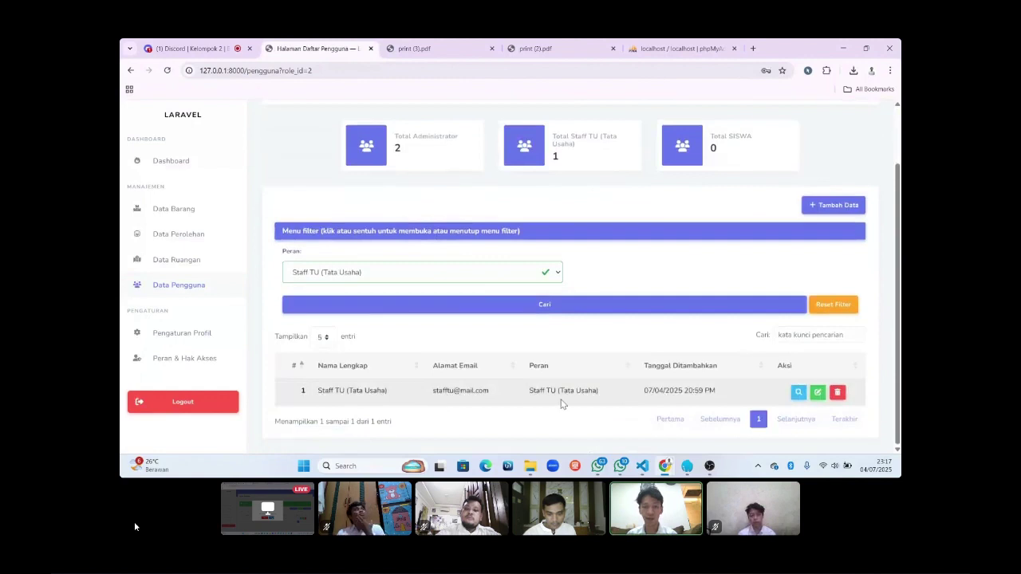
{"action": "left_click", "coordinate": [484, 271]}
{"action": "left_click", "coordinate": [458, 333]}
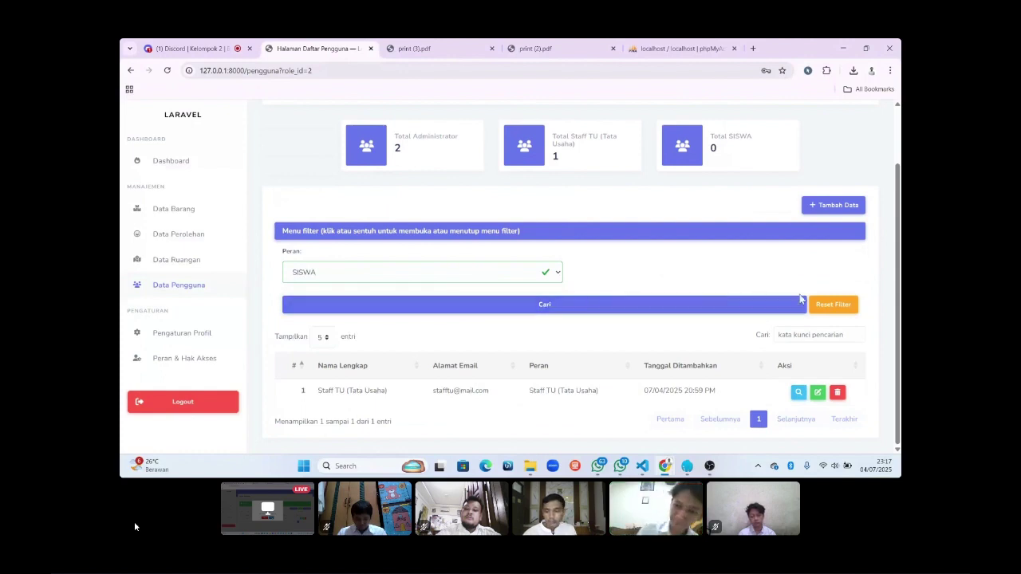
{"action": "left_click", "coordinate": [821, 305]}
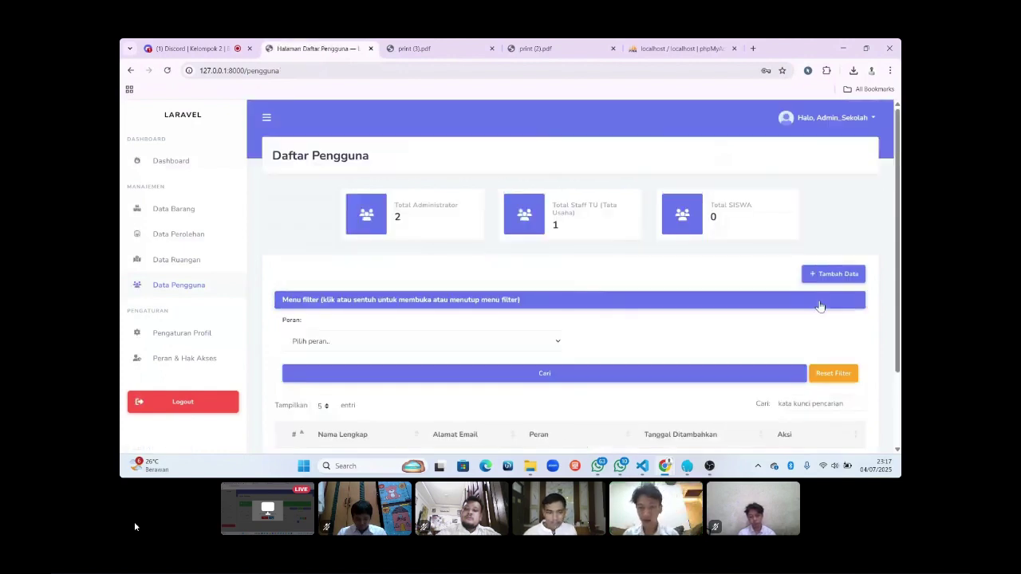
{"action": "scroll", "coordinate": [582, 340], "scroll_direction": "down", "scroll_amount": 1}
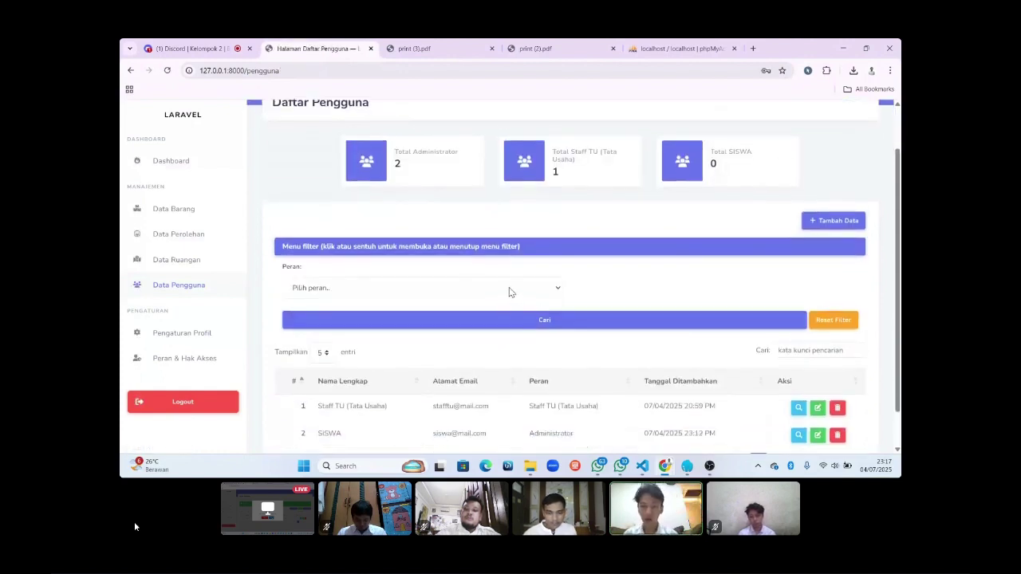
{"action": "scroll", "coordinate": [510, 292], "scroll_direction": "down", "scroll_amount": 1}
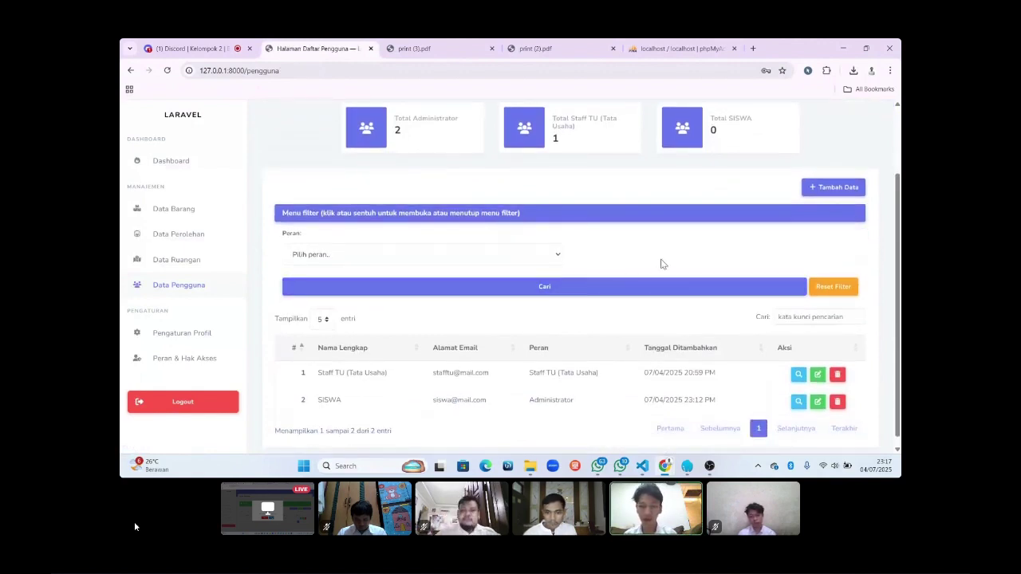
{"action": "left_click", "coordinate": [781, 316]}
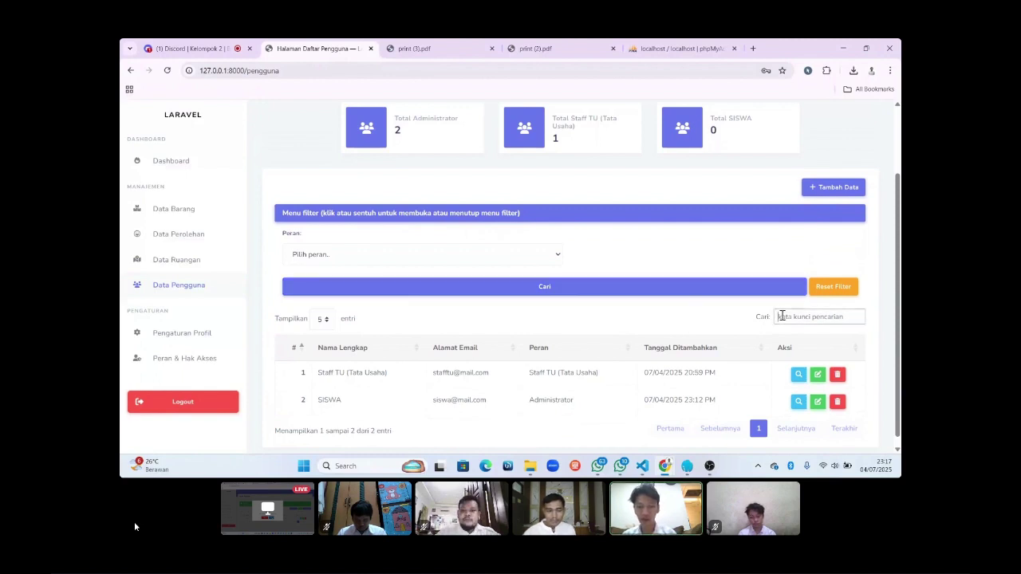
{"action": "type", "text": "SISWA"}
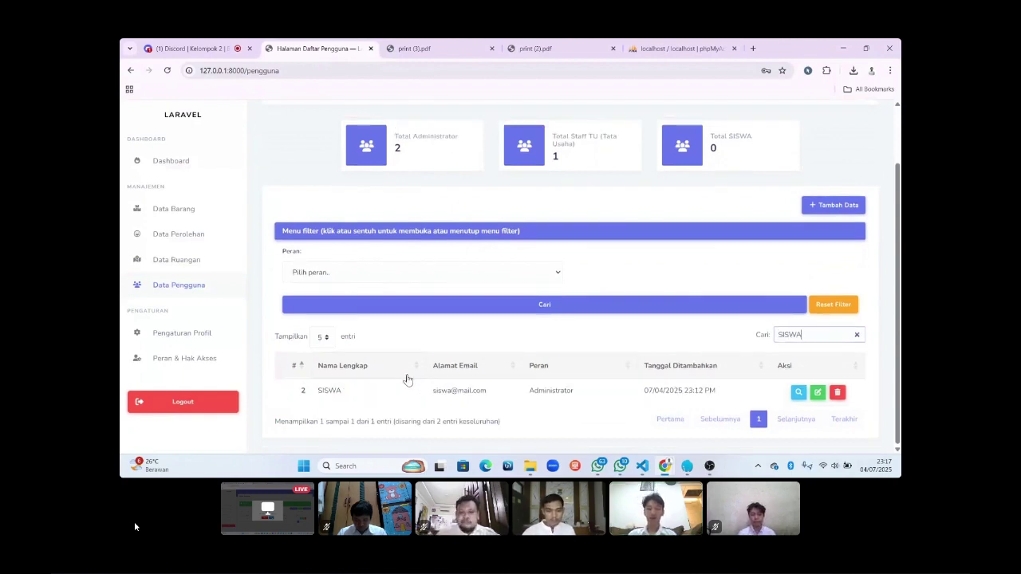
{"action": "left_click", "coordinate": [858, 336]}
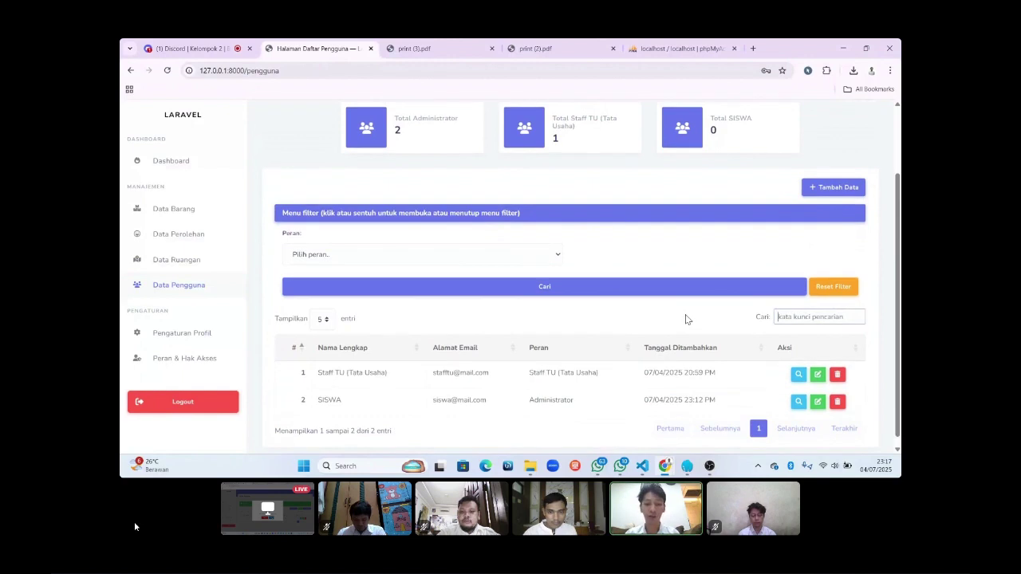
{"action": "scroll", "coordinate": [686, 320], "scroll_direction": "up", "scroll_amount": 2}
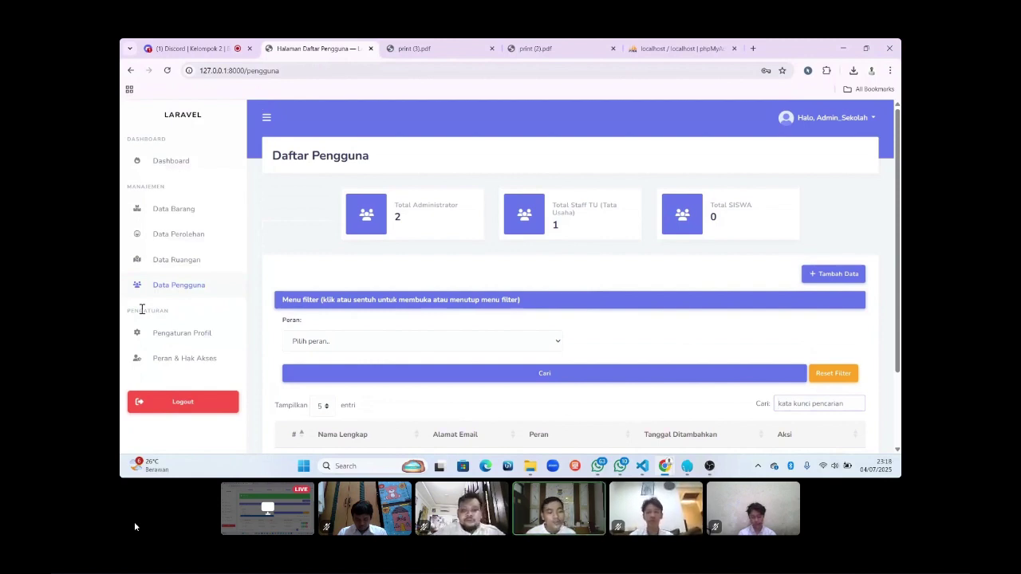
Open Pengaturan Profil and review the admin's name, e-mail and password fields.
{"action": "left_click", "coordinate": [176, 341]}
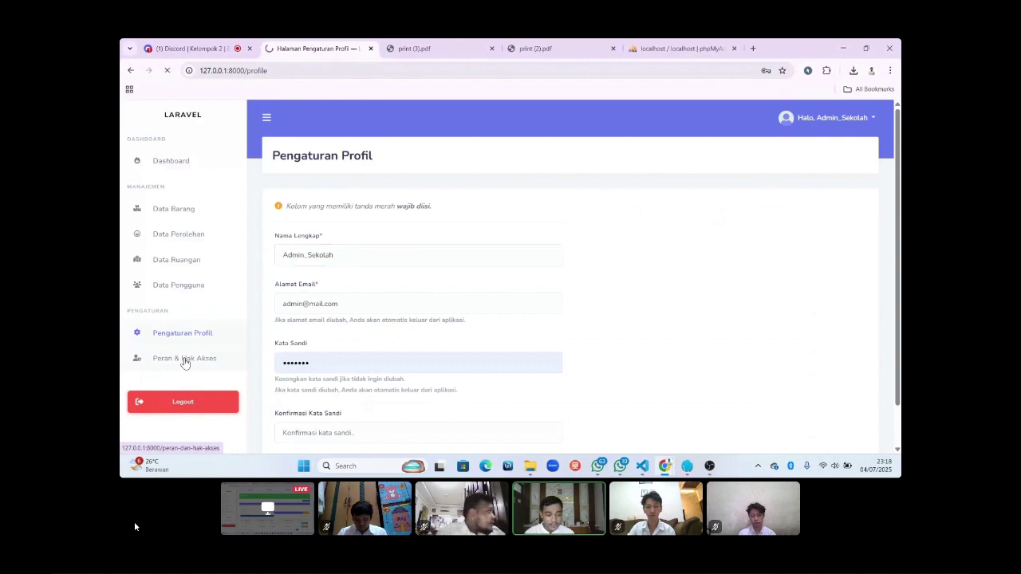
{"action": "left_click", "coordinate": [184, 361]}
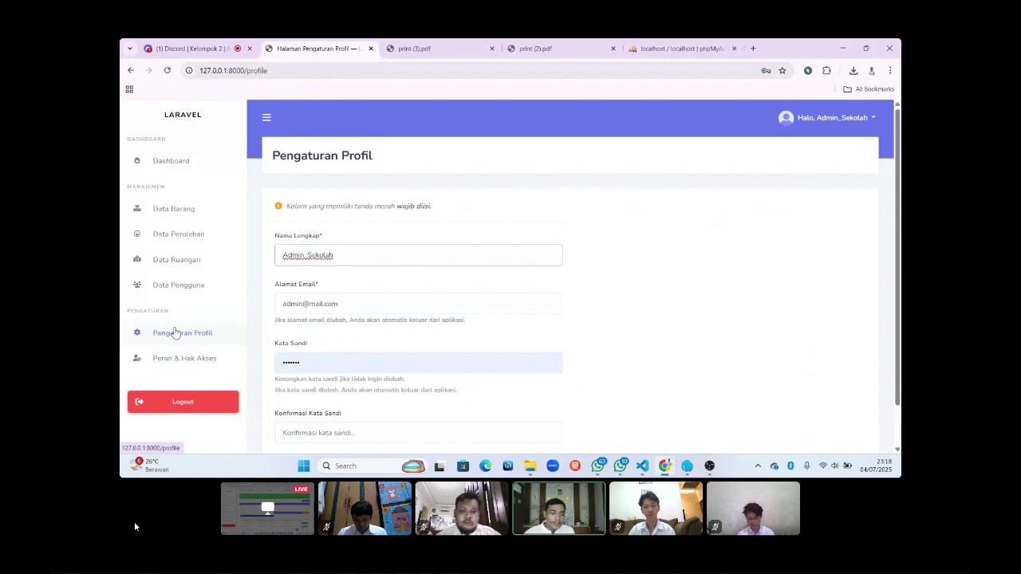
{"action": "left_click", "coordinate": [179, 366]}
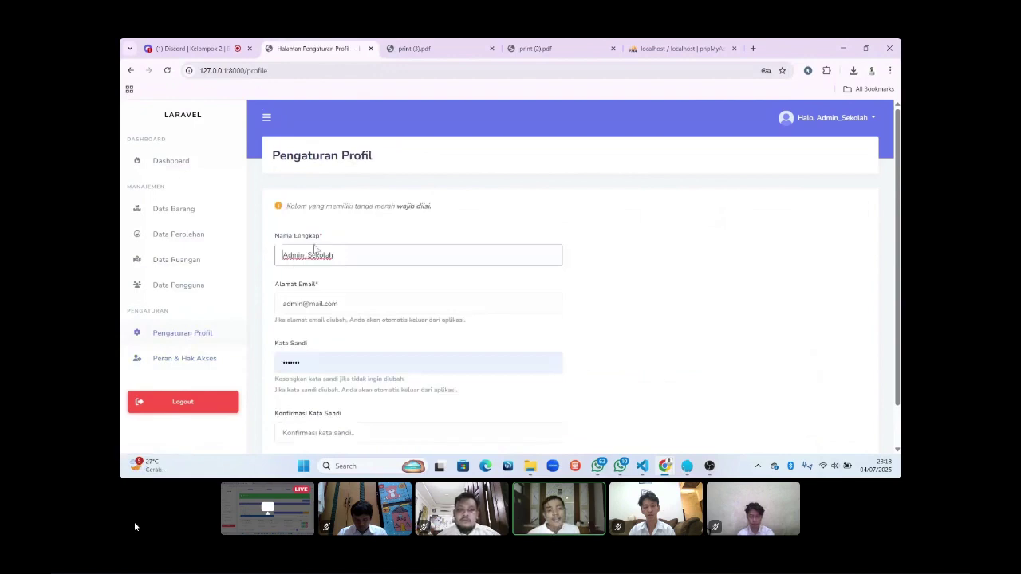
{"action": "scroll", "coordinate": [336, 235], "scroll_direction": "down", "scroll_amount": 1}
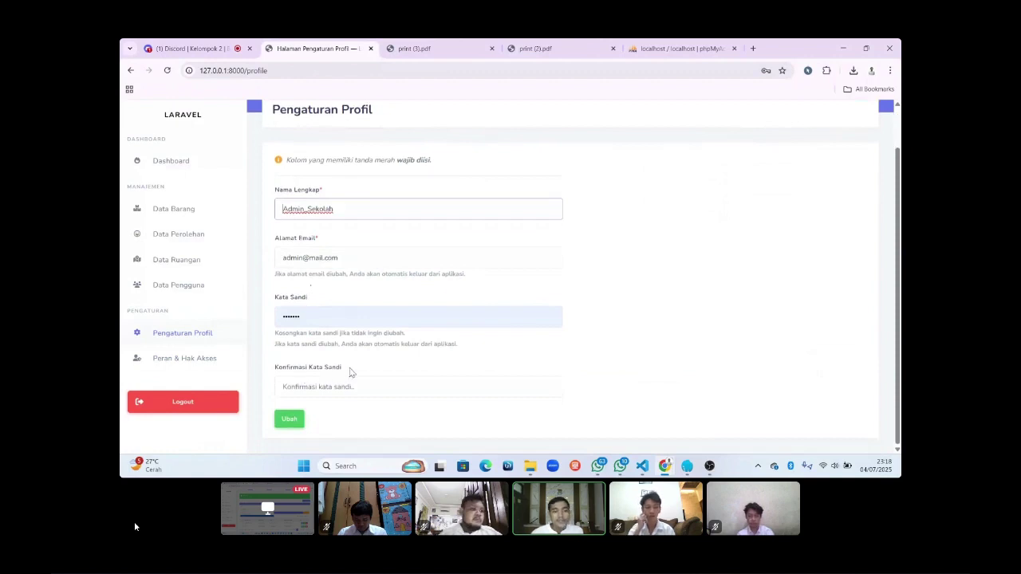
{"action": "scroll", "coordinate": [457, 291], "scroll_direction": "up", "scroll_amount": 1}
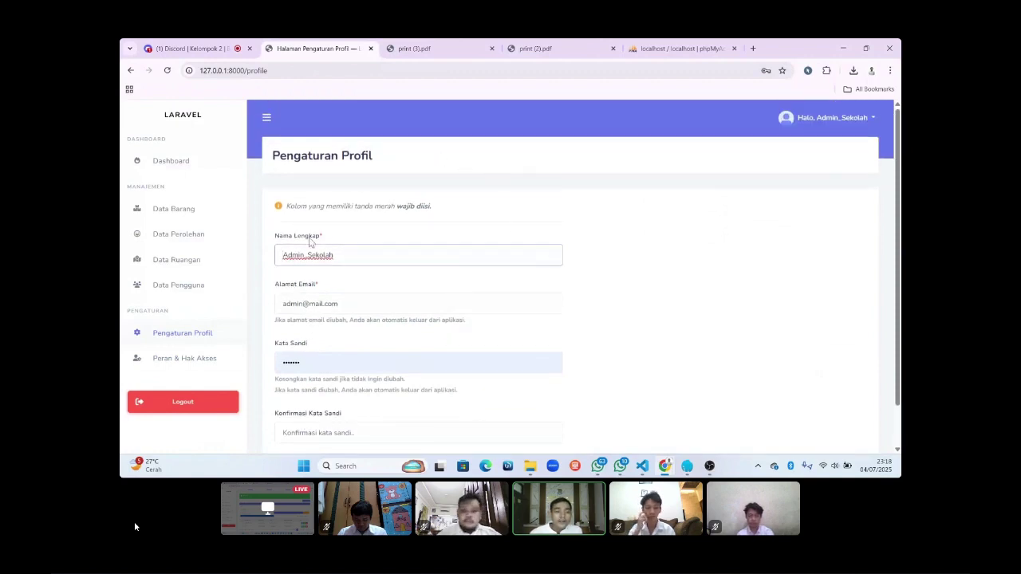
{"action": "scroll", "coordinate": [417, 228], "scroll_direction": "down", "scroll_amount": 1}
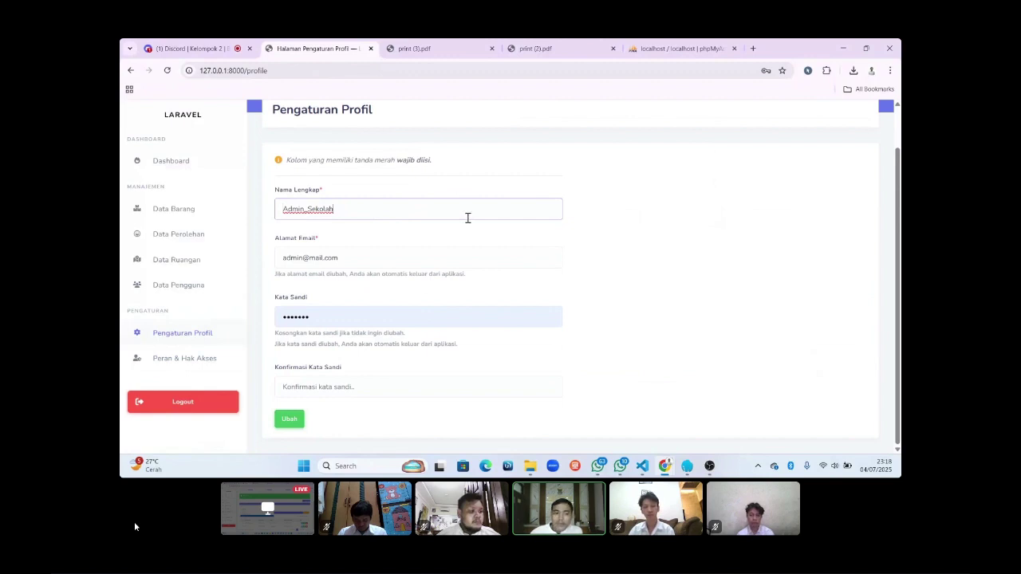
{"action": "scroll", "coordinate": [468, 218], "scroll_direction": "up", "scroll_amount": 2}
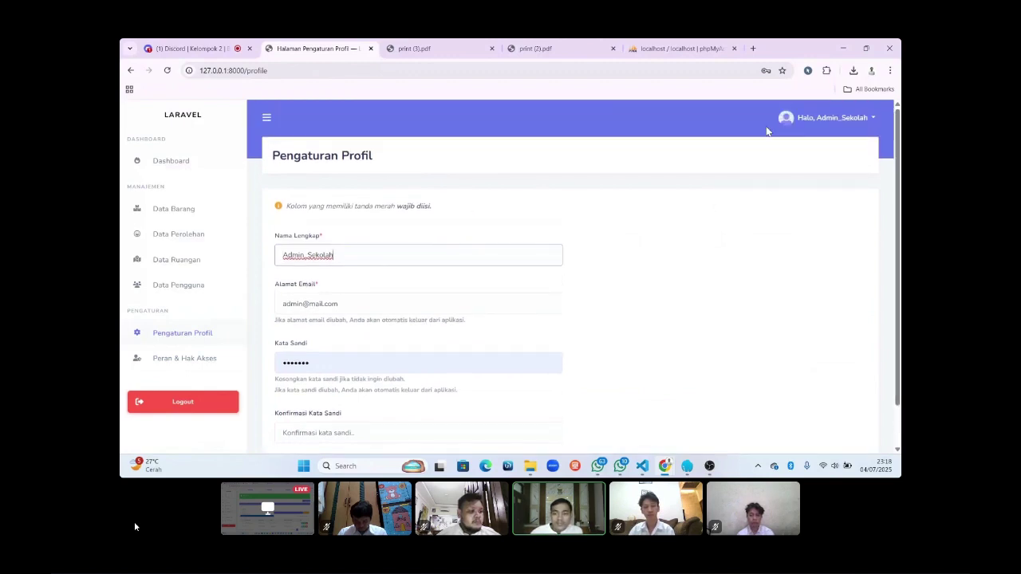
Edit the admin's full name and add an underscore to the e-mail address.
{"action": "key", "text": "BackSpace"}
{"action": "key", "text": "BackSpace"}
{"action": "key", "text": "BackSpace"}
{"action": "key", "text": "BackSpace"}
{"action": "key", "text": "BackSpace"}
{"action": "key", "text": "BackSpace"}
{"action": "key", "text": "BackSpace"}
{"action": "key", "text": "BackSpace"}
{"action": "key", "text": "BackSpace"}
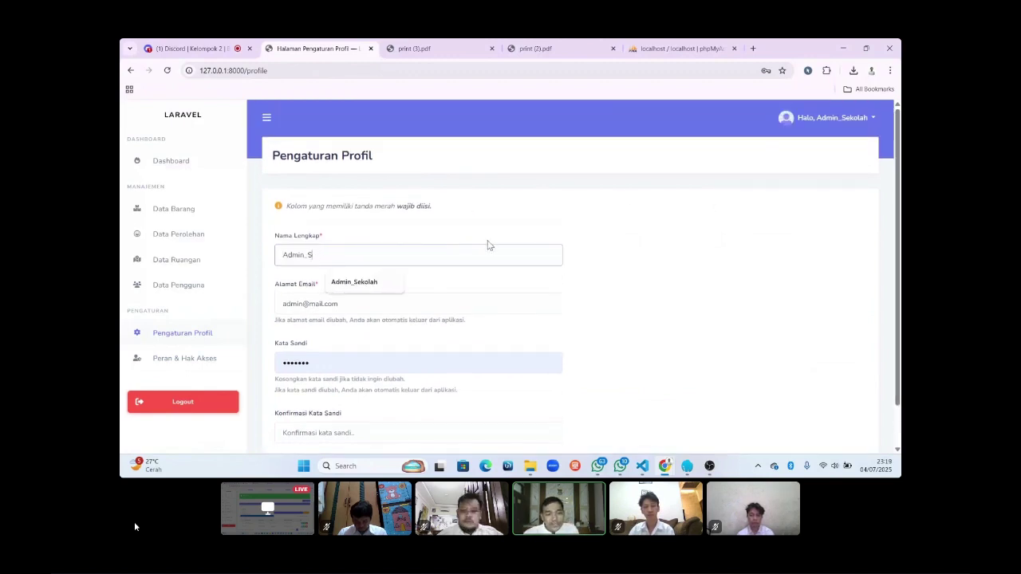
{"action": "type", "text": "n"}
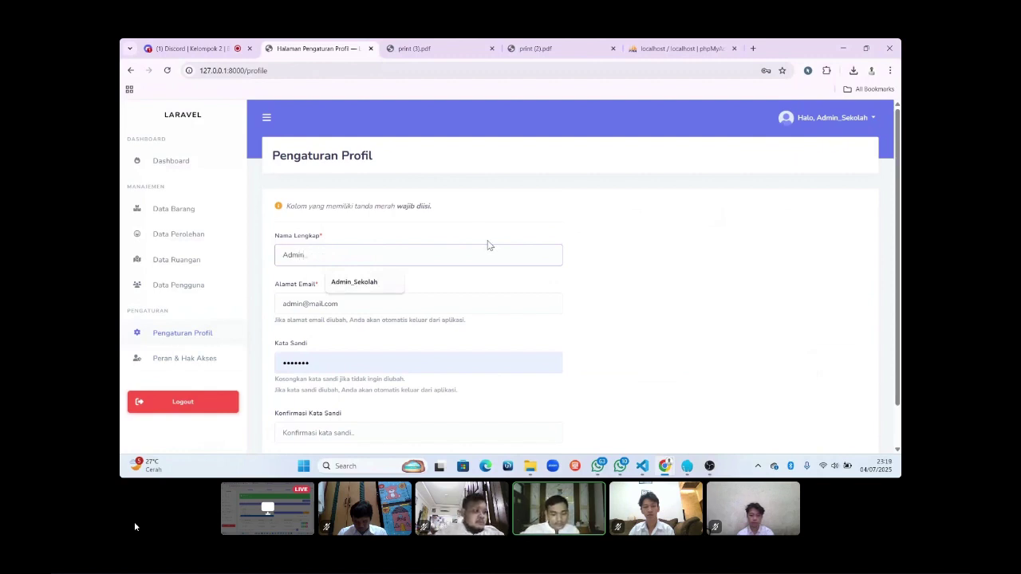
{"action": "type", "text": " Tu"}
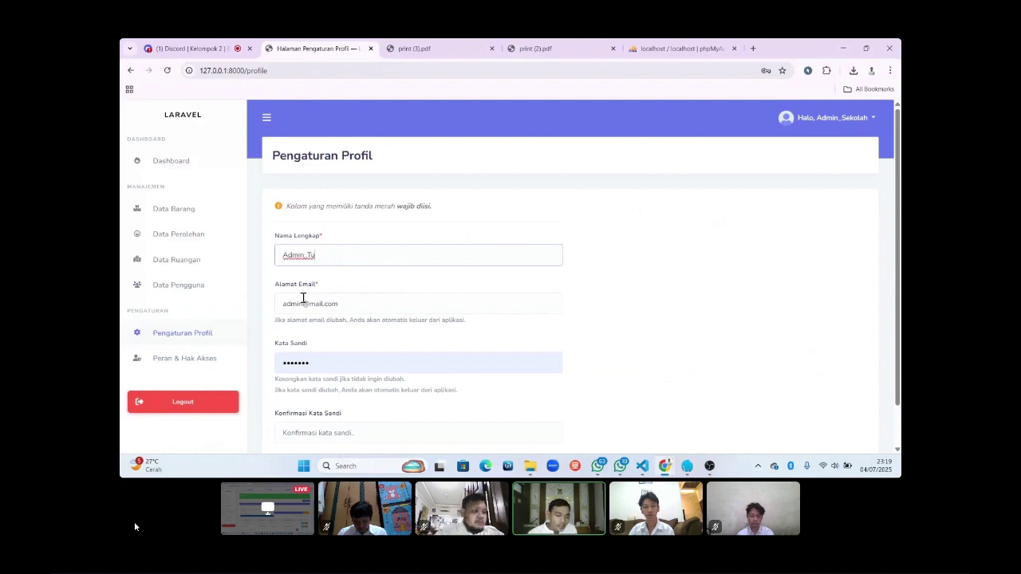
{"action": "left_click", "coordinate": [303, 308]}
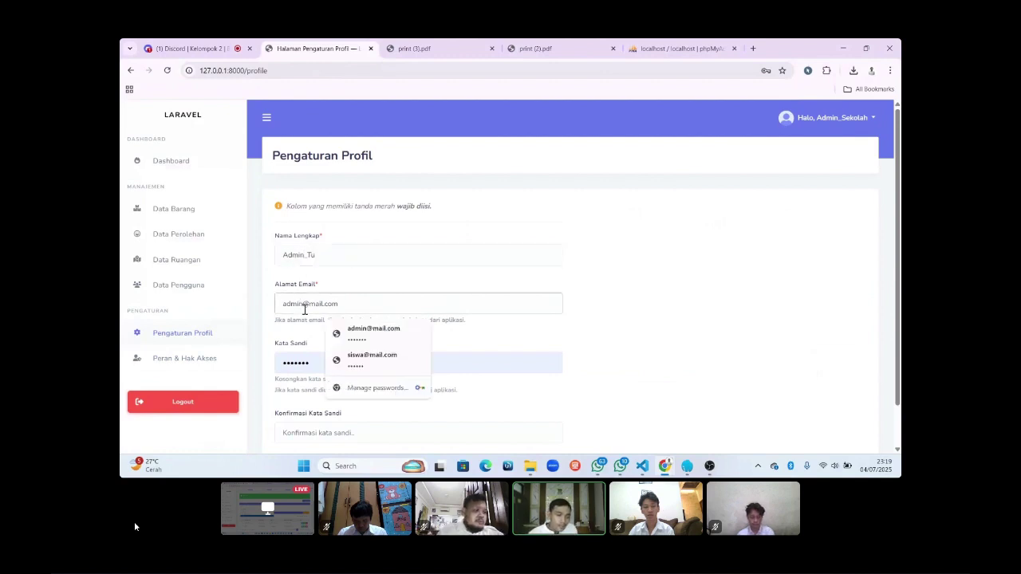
{"action": "type", "text": "_"}
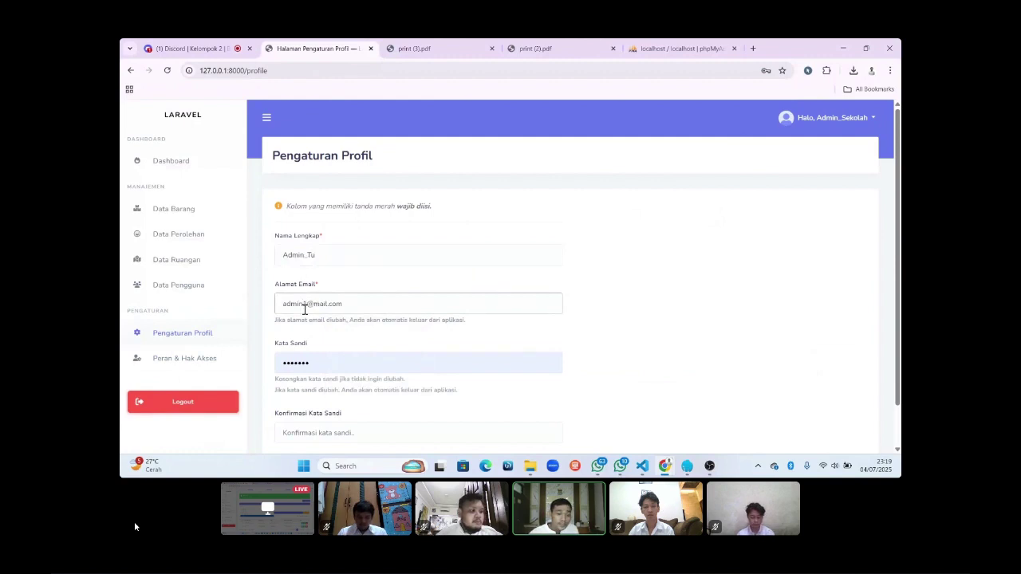
Enter and confirm a new password, then save the profile with Ubah.
{"action": "left_click", "coordinate": [316, 359]}
{"action": "scroll", "coordinate": [318, 363], "scroll_direction": "down", "scroll_amount": 1}
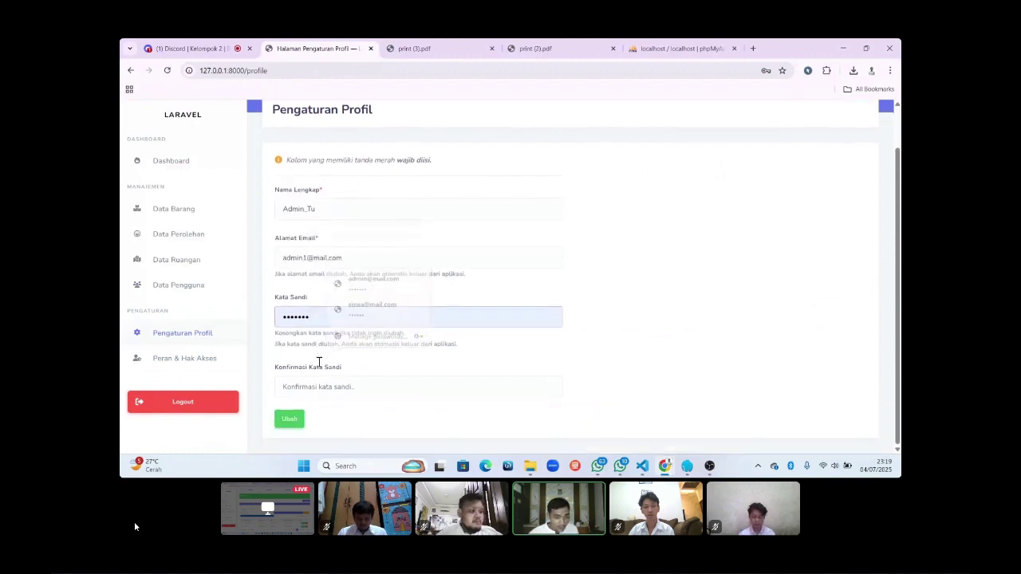
{"action": "key", "text": "BackSpace"}
{"action": "key", "text": "BackSpace"}
{"action": "key", "text": "BackSpace"}
{"action": "key", "text": "BackSpace"}
{"action": "key", "text": "BackSpace"}
{"action": "key", "text": "BackSpace"}
{"action": "key", "text": "BackSpace"}
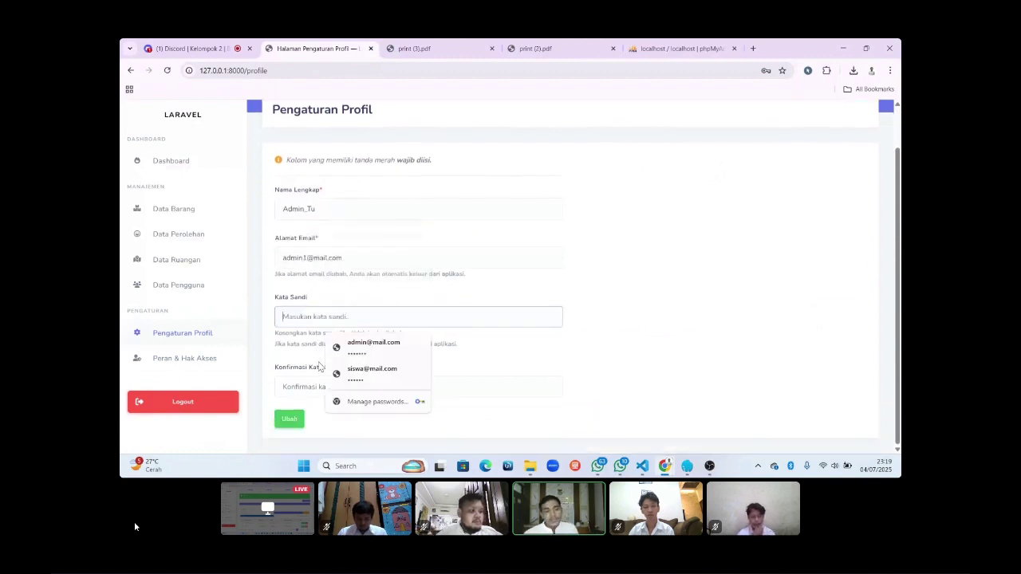
{"action": "type", "text": "••"}
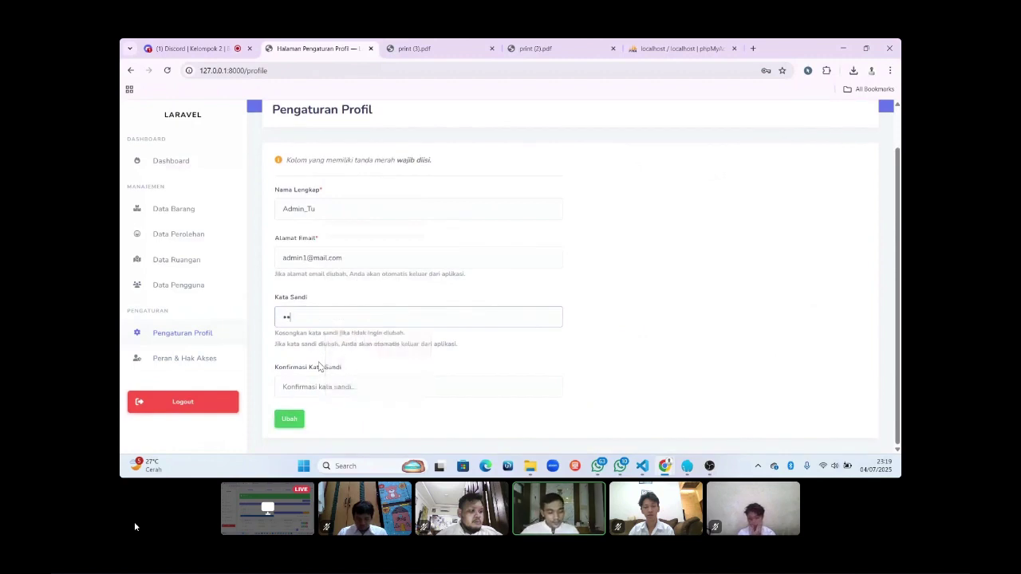
{"action": "type", "text": "•••••"}
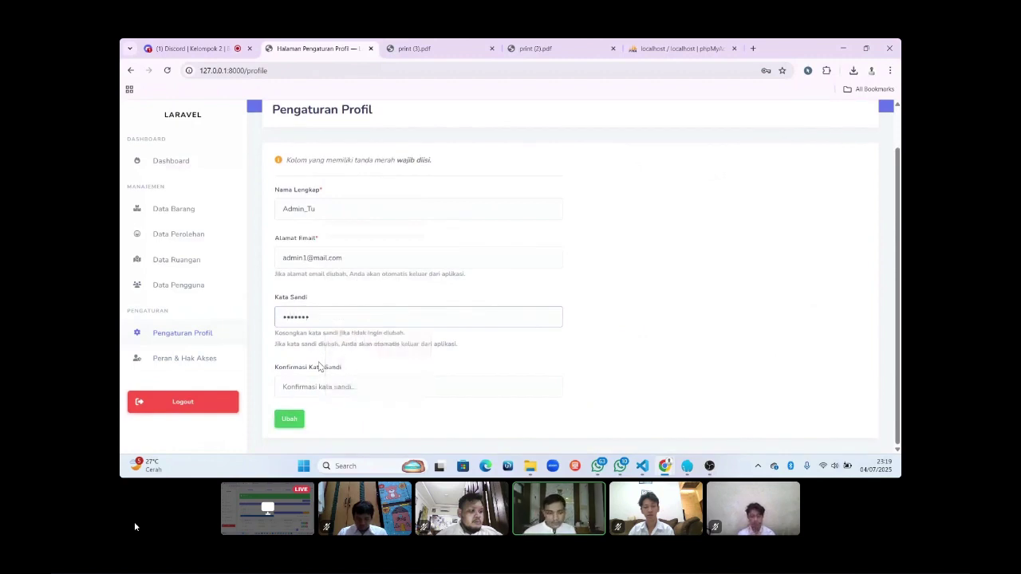
{"action": "left_click", "coordinate": [329, 386]}
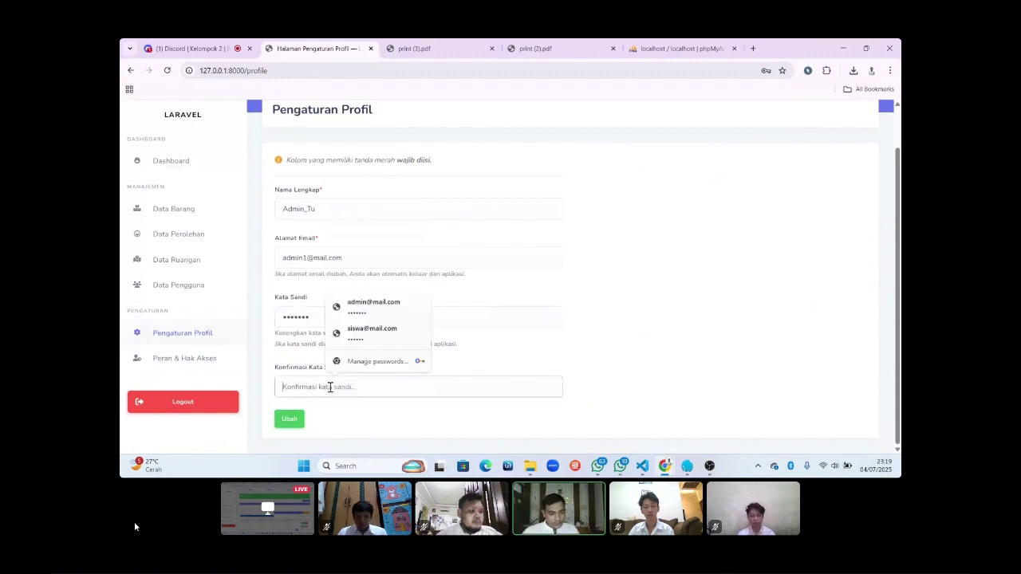
{"action": "type", "text": "•••••••"}
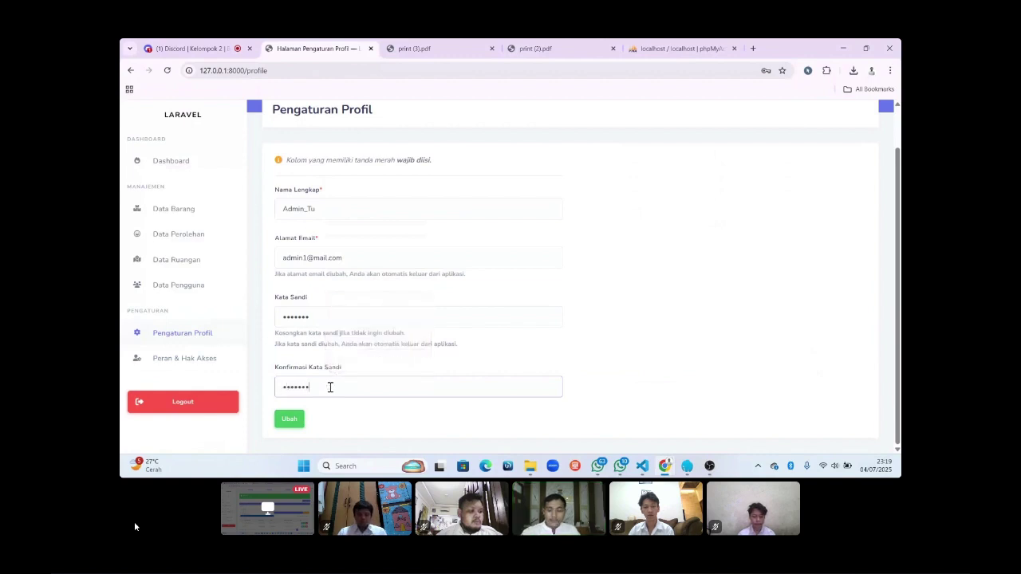
{"action": "left_click", "coordinate": [299, 421]}
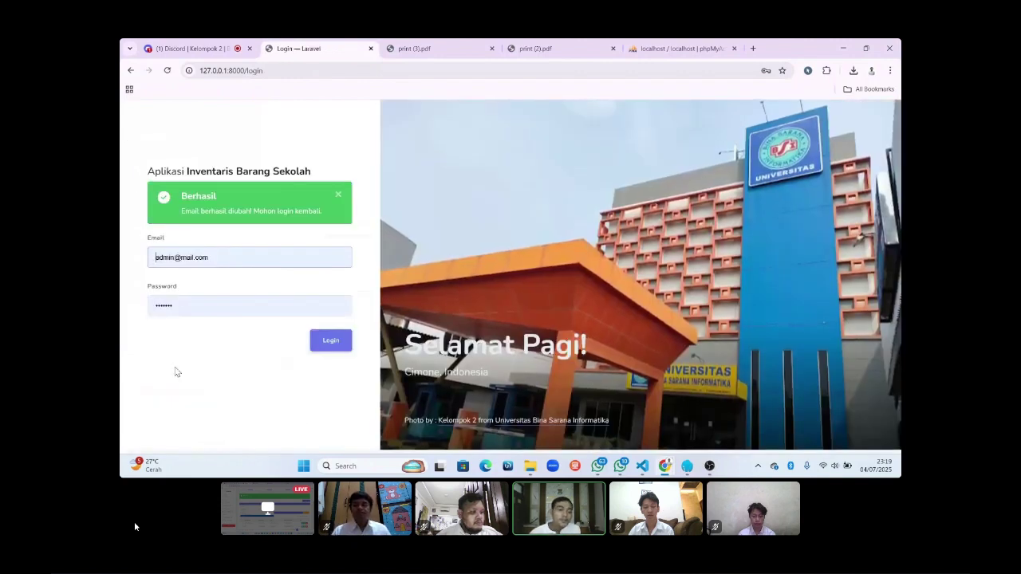
Try logging in with the old admin e-mail address and the password.
{"action": "left_click", "coordinate": [173, 259]}
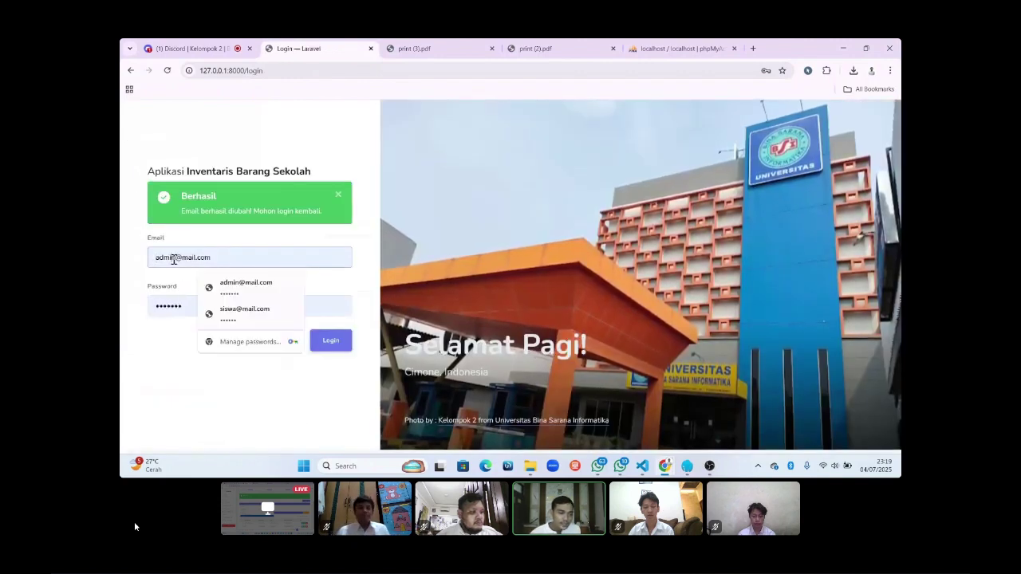
{"action": "key", "text": "ctrl+a"}
{"action": "key", "text": "BackSpace"}
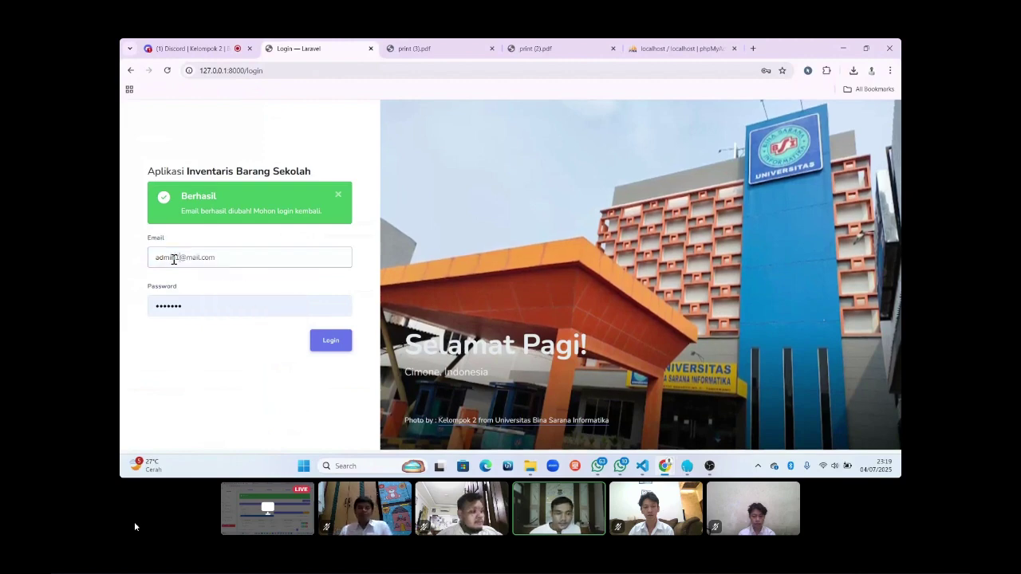
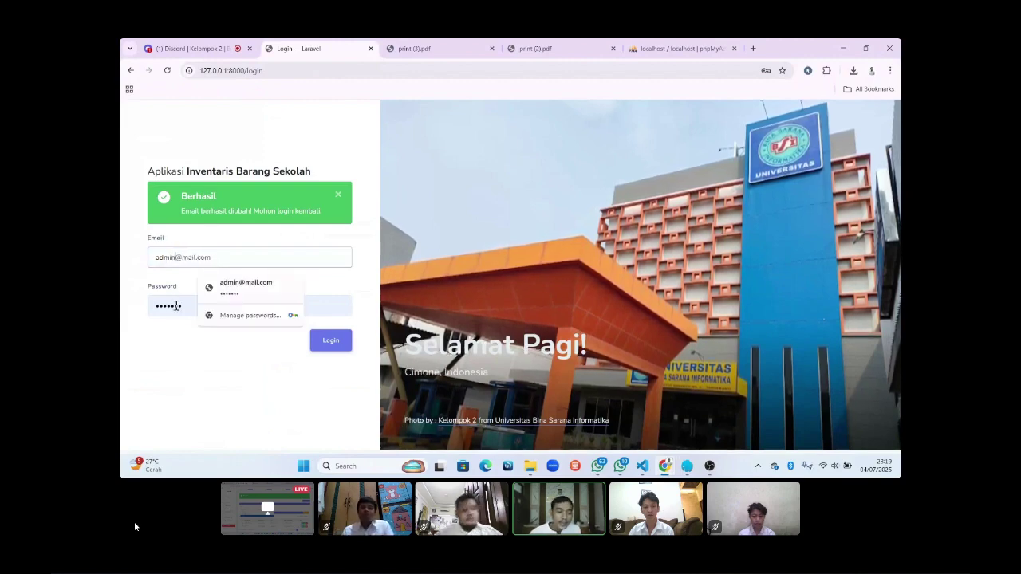
{"action": "left_click", "coordinate": [183, 307]}
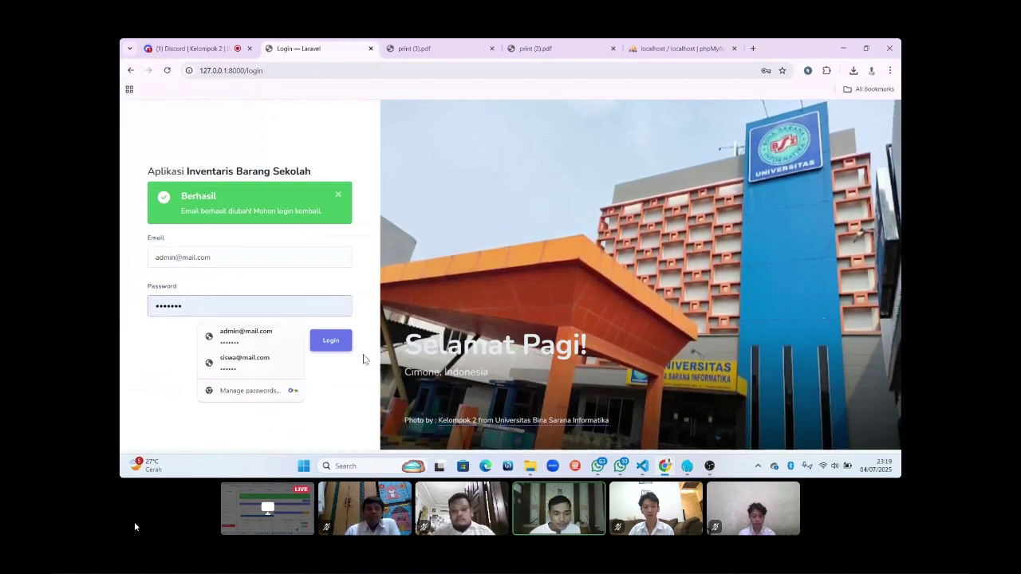
{"action": "left_click", "coordinate": [337, 347]}
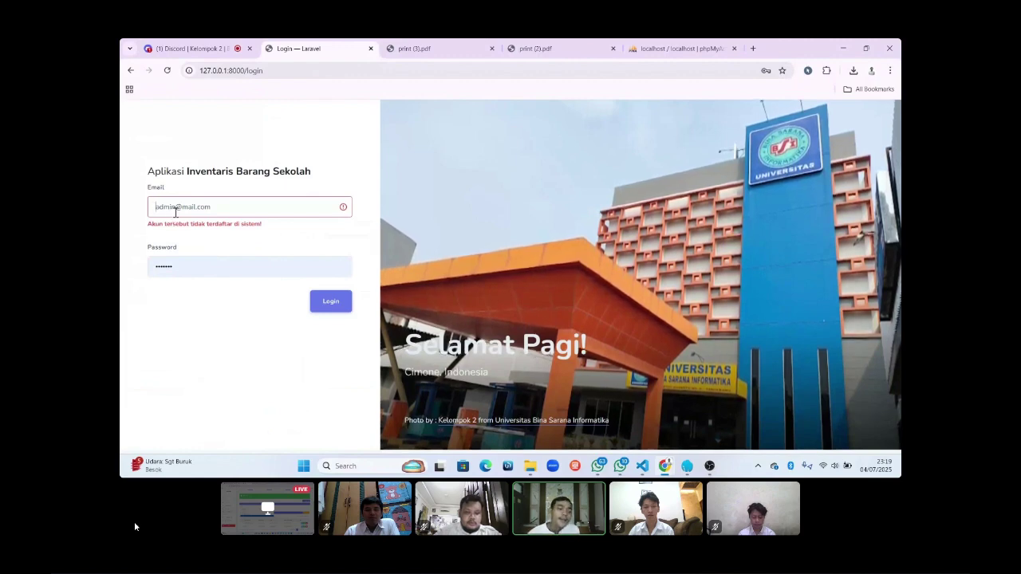
Correct the e-mail to the new address and log in to the Dashboard.
{"action": "left_click", "coordinate": [175, 211]}
{"action": "type", "text": "1"}
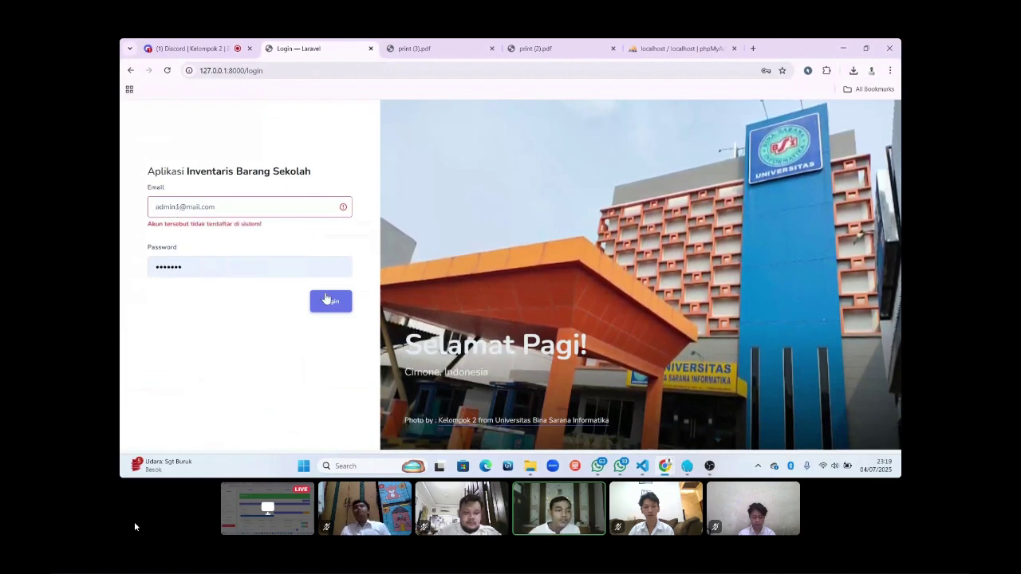
{"action": "left_click", "coordinate": [333, 301]}
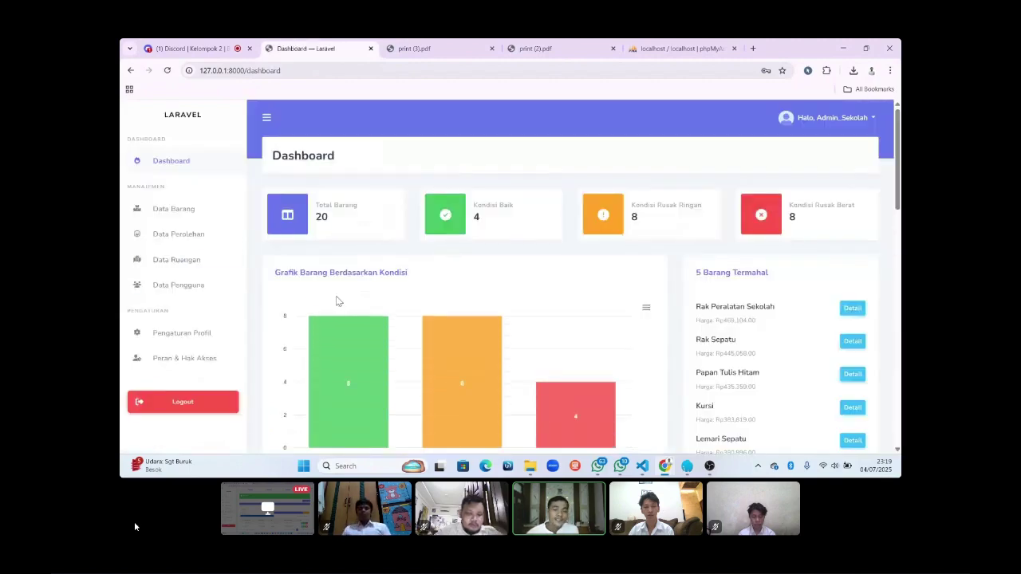
Check the saved profile on Pengaturan Profil, then open Peran & Hak Akses.
{"action": "scroll", "coordinate": [243, 307], "scroll_direction": "down", "scroll_amount": 1}
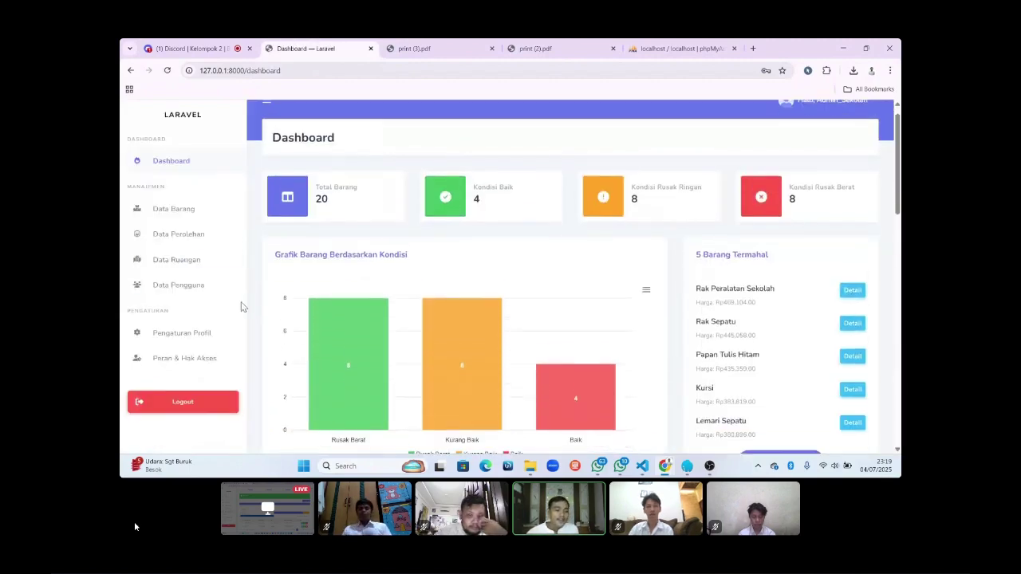
{"action": "left_click", "coordinate": [194, 335]}
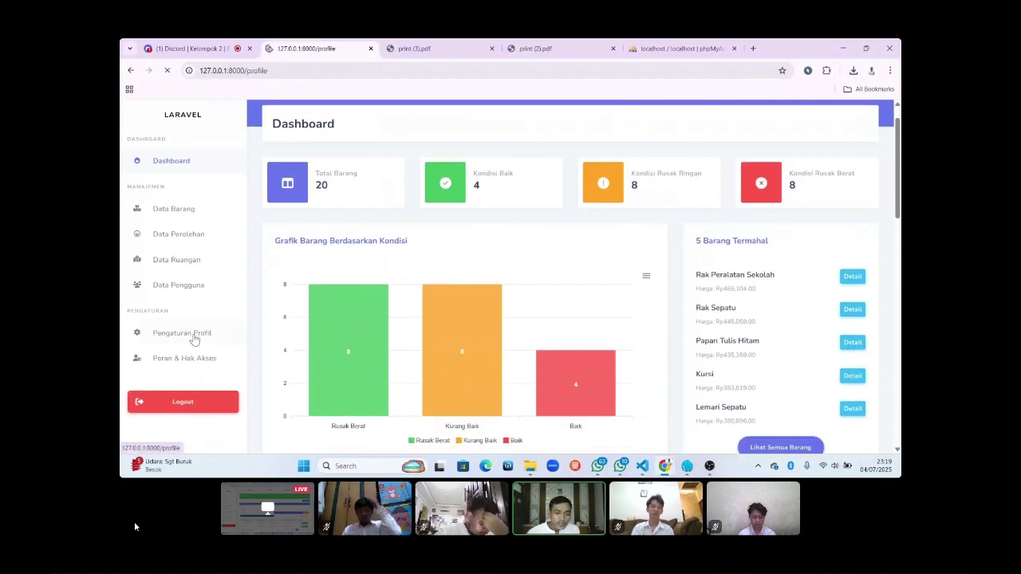
{"action": "scroll", "coordinate": [417, 302], "scroll_direction": "down", "scroll_amount": 2}
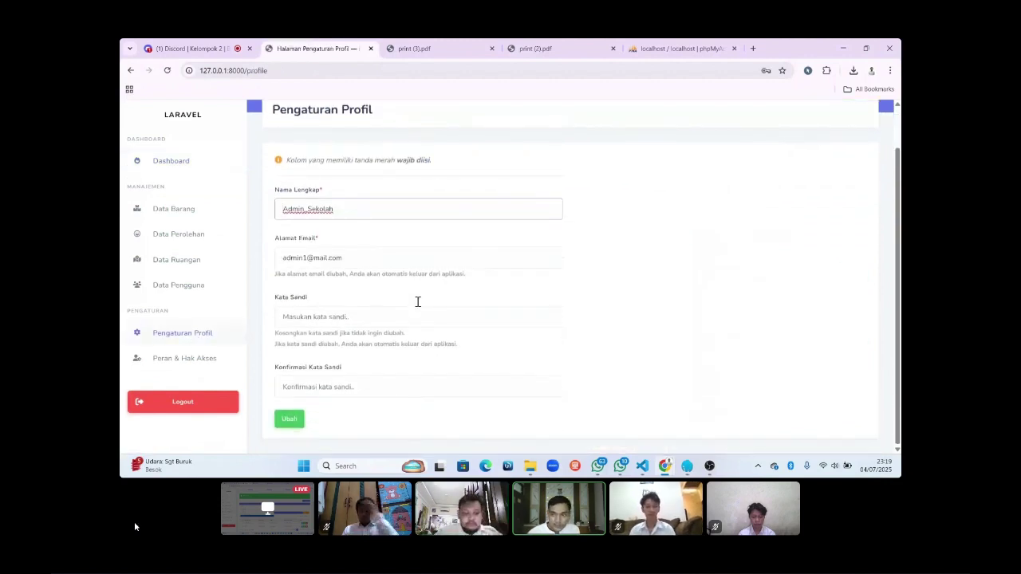
{"action": "scroll", "coordinate": [417, 303], "scroll_direction": "up", "scroll_amount": 2}
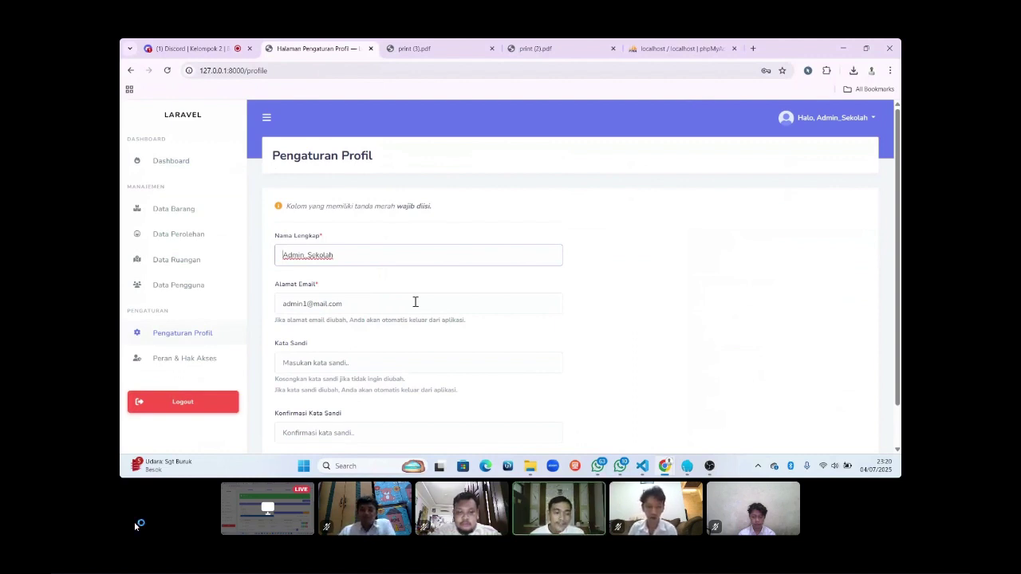
{"action": "left_click", "coordinate": [190, 365]}
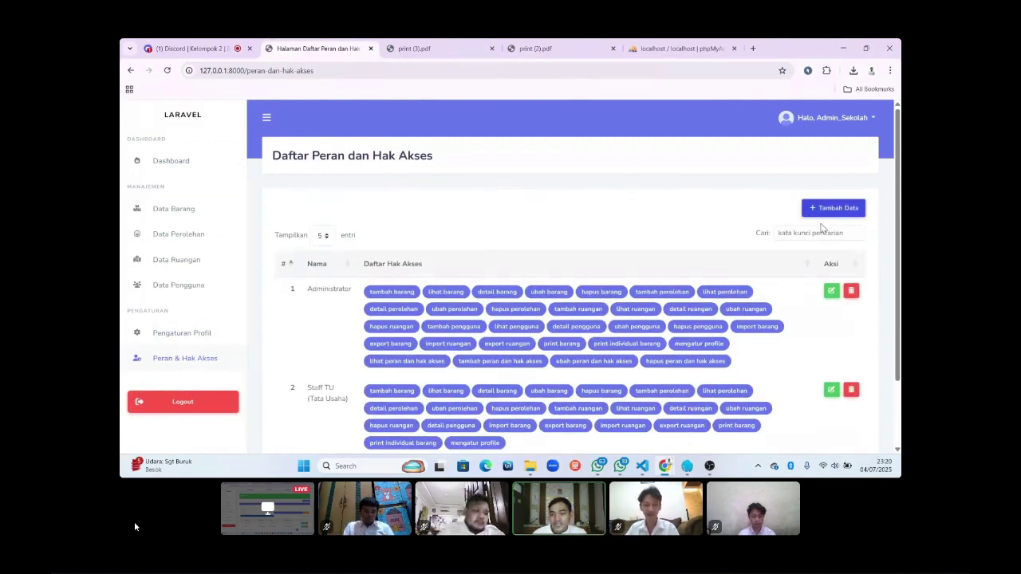
Scroll through the roles table with Administrator, Staff TU and SISWA permissions.
{"action": "scroll", "coordinate": [586, 231], "scroll_direction": "down", "scroll_amount": 2}
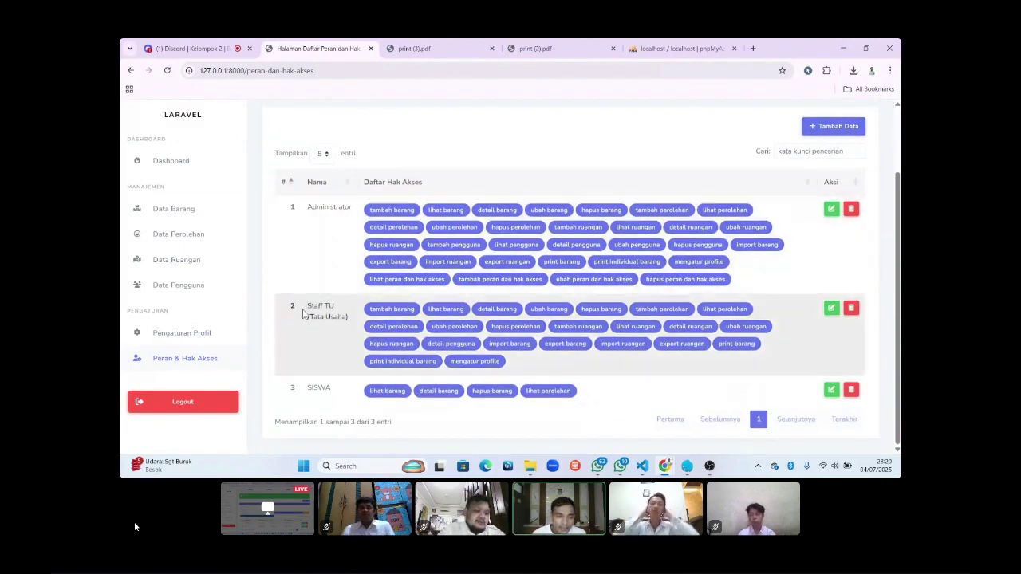
{"action": "scroll", "coordinate": [304, 313], "scroll_direction": "up", "scroll_amount": 1}
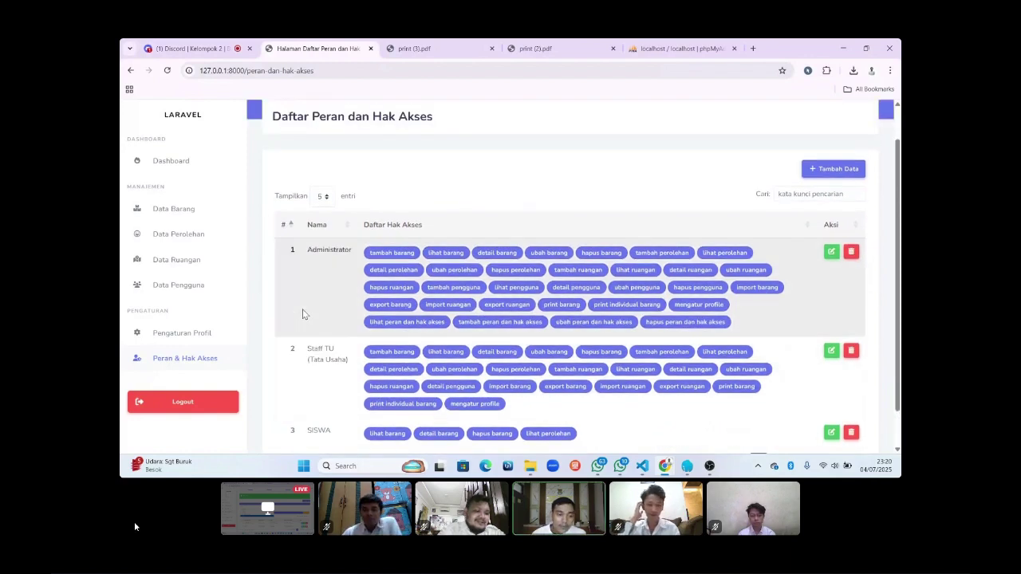
{"action": "scroll", "coordinate": [303, 314], "scroll_direction": "down", "scroll_amount": 1}
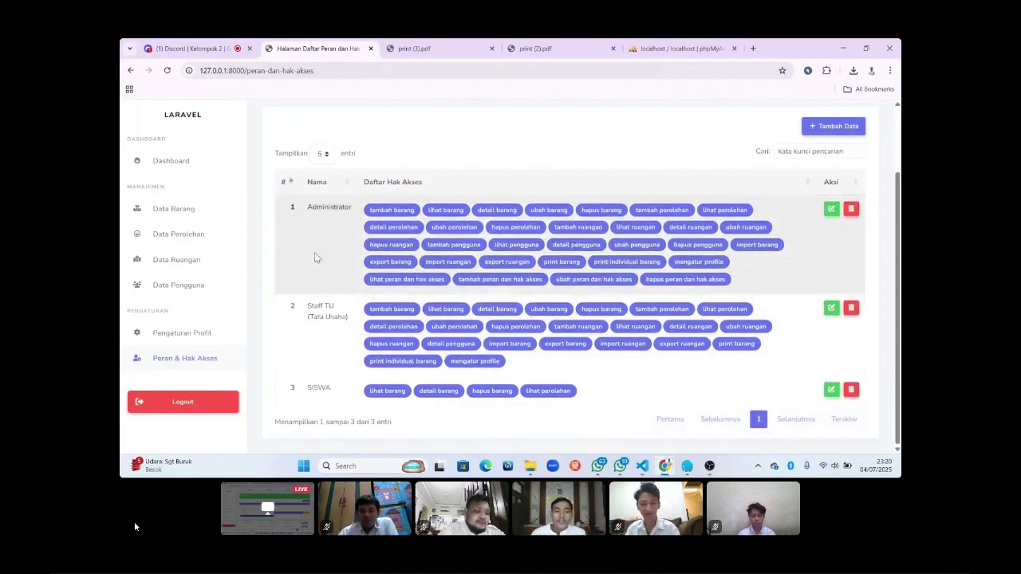